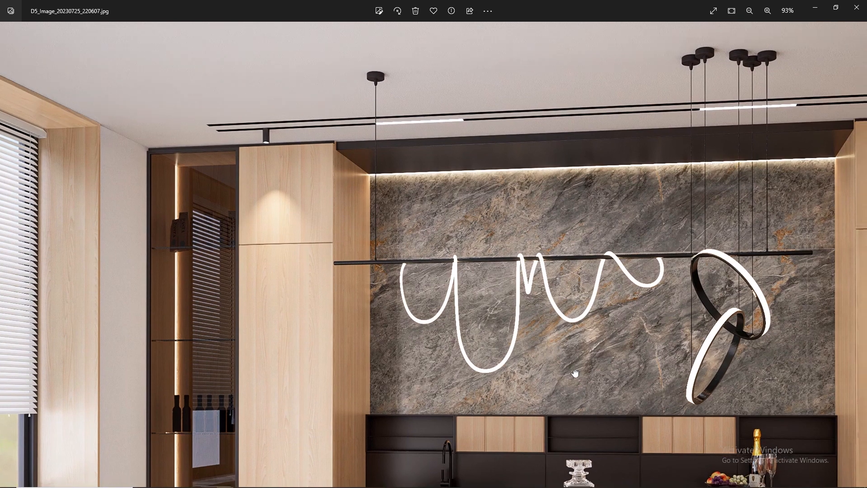
Examine the finished pantry render up close, from the pendant lights across to the tall cabinets and oven wall
{"action": "left_click_drag", "start_coordinate": [545, 382], "coordinate": [456, 312]}
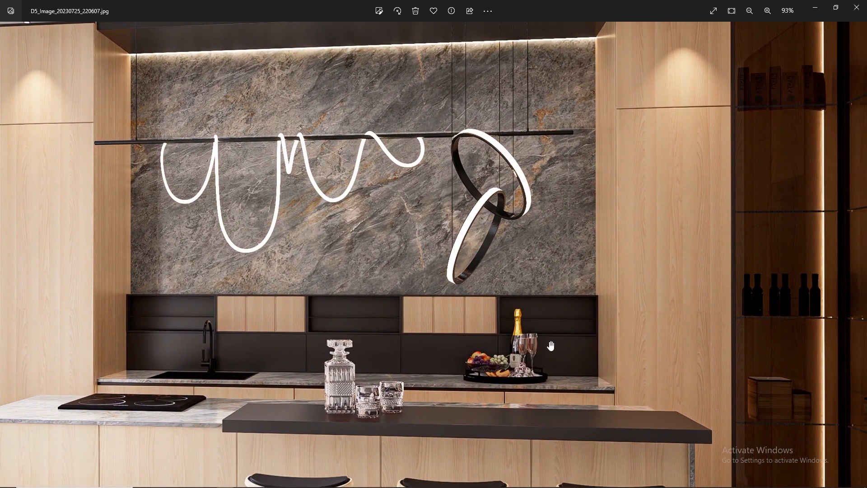
{"action": "left_click_drag", "start_coordinate": [608, 355], "coordinate": [521, 310]}
{"action": "left_click_drag", "start_coordinate": [671, 305], "coordinate": [535, 346]}
{"action": "left_click_drag", "start_coordinate": [672, 302], "coordinate": [605, 384]}
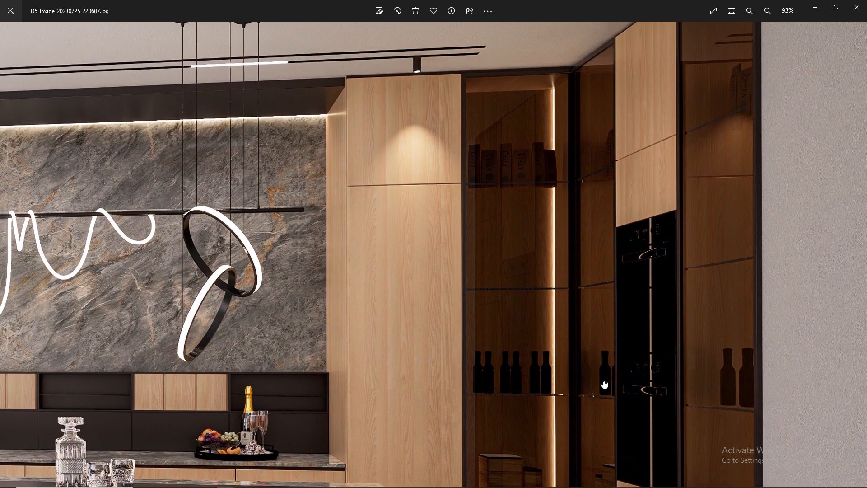
{"action": "scroll", "coordinate": [605, 403], "scroll_direction": "down", "scroll_amount": 5}
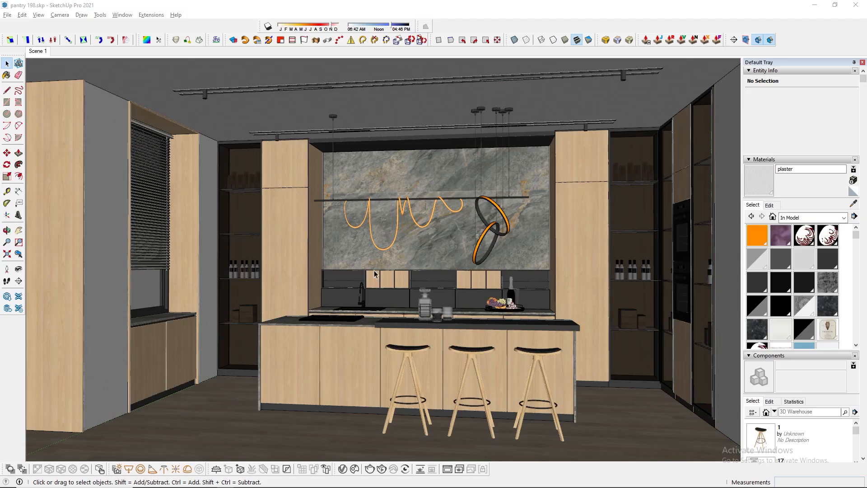
In SketchUp, restore the Scene 1 view and purge all unused items from the pantry 198 model
{"action": "middle_click_drag", "start_coordinate": [374, 273], "coordinate": [352, 271]}
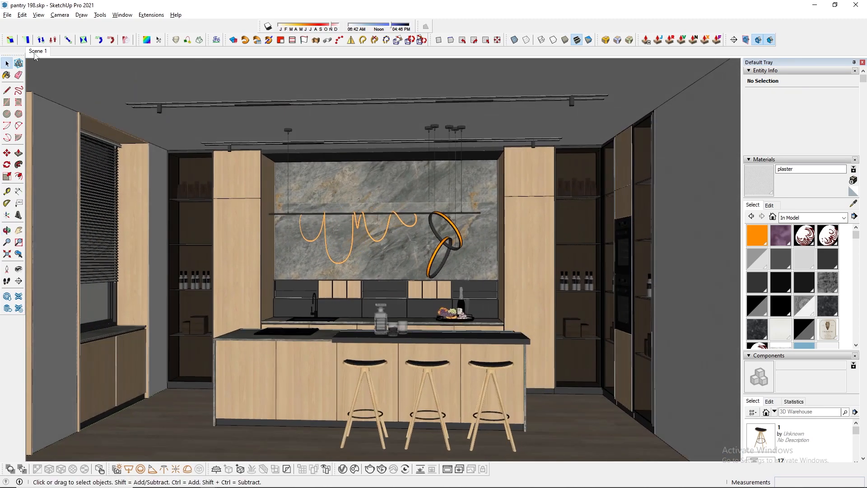
{"action": "left_click", "coordinate": [34, 53]}
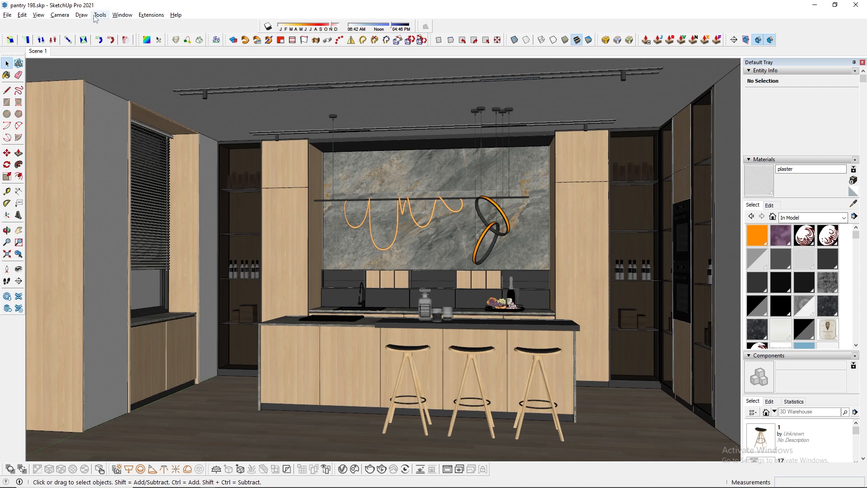
{"action": "left_click", "coordinate": [117, 15]}
{"action": "left_click", "coordinate": [146, 61]}
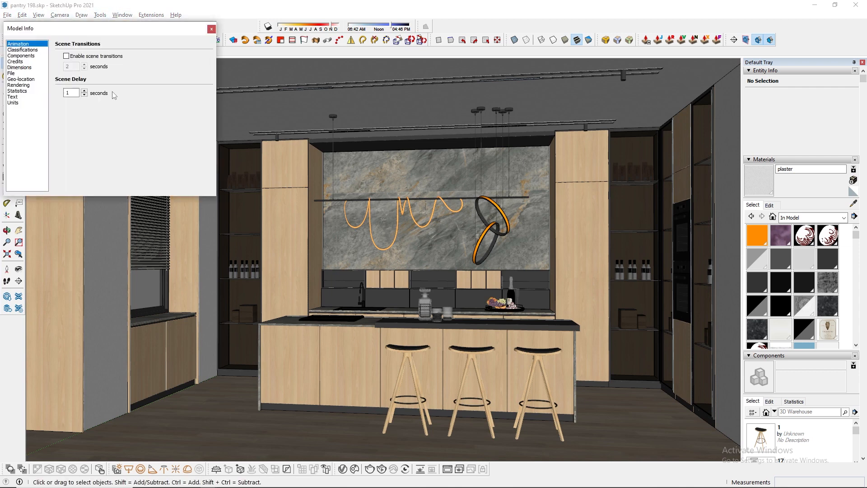
{"action": "left_click", "coordinate": [31, 92]}
{"action": "left_click", "coordinate": [97, 189]}
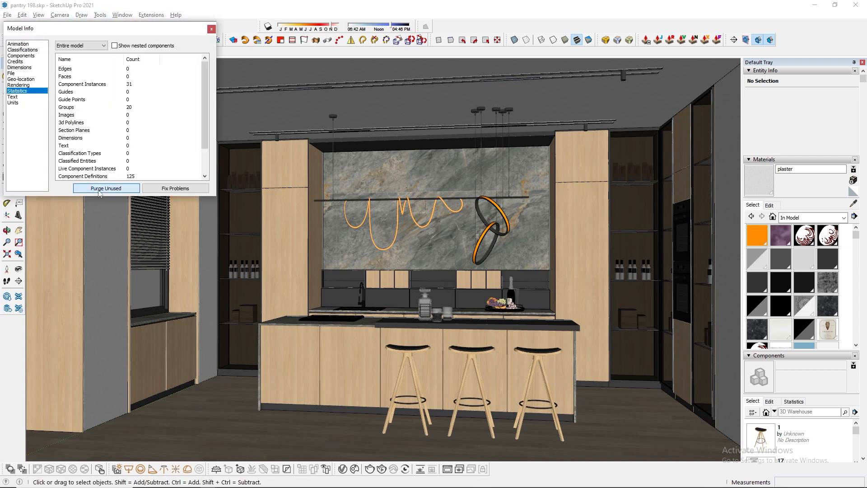
{"action": "left_click", "coordinate": [211, 29]}
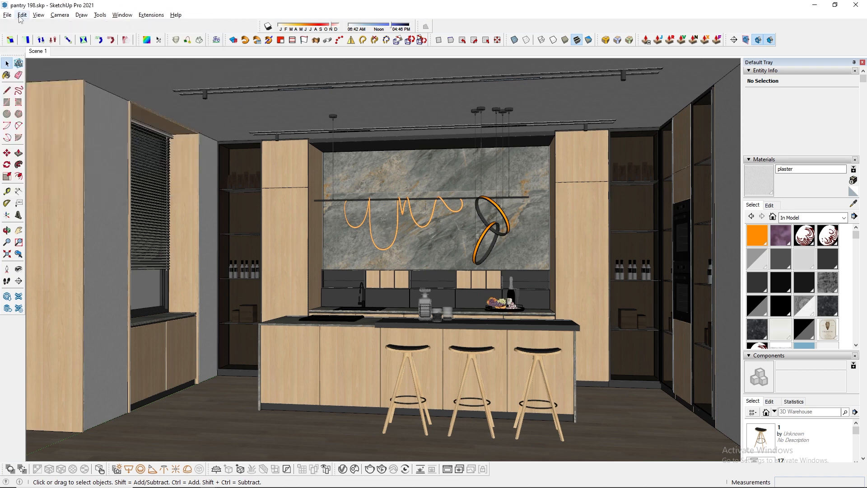
Unhide all hidden geometry in the model and save the file
{"action": "left_click", "coordinate": [21, 15]}
{"action": "mouse_move", "coordinate": [73, 156]}
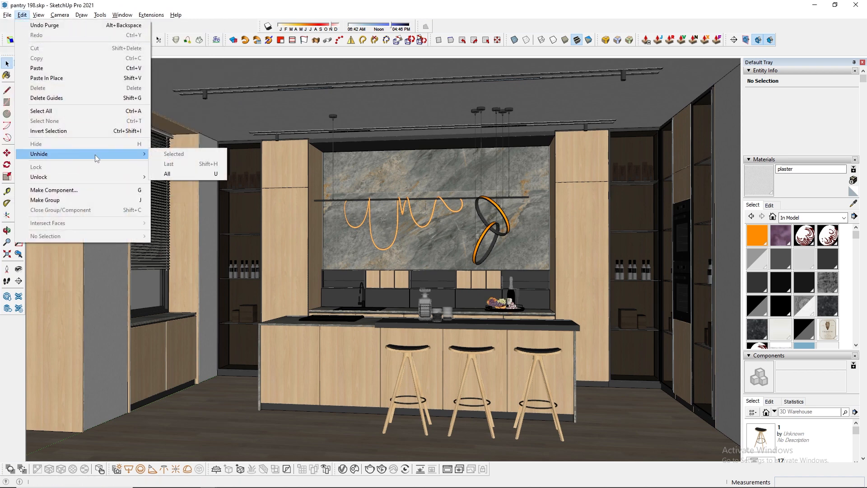
{"action": "left_click", "coordinate": [189, 177]}
{"action": "left_click", "coordinate": [7, 15]}
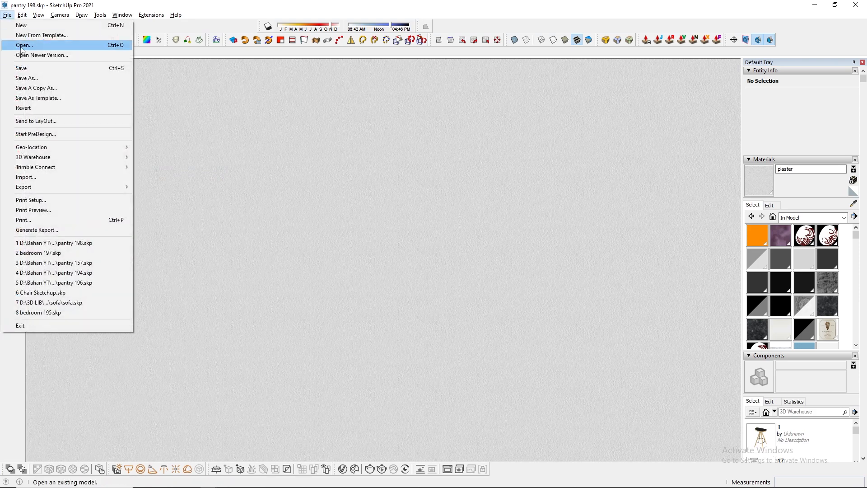
{"action": "left_click", "coordinate": [20, 66]}
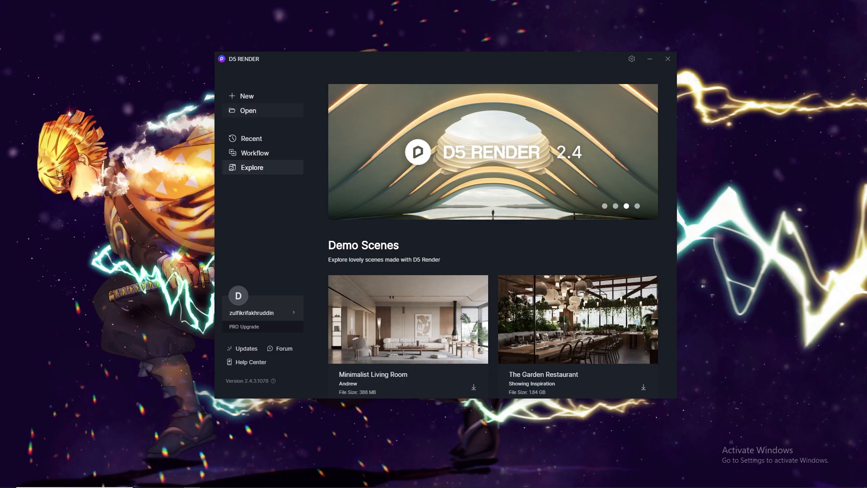
Switch to D5 Render, open pantry 198.skp and set the camera's field of view to 80°
{"action": "left_click", "coordinate": [248, 111]}
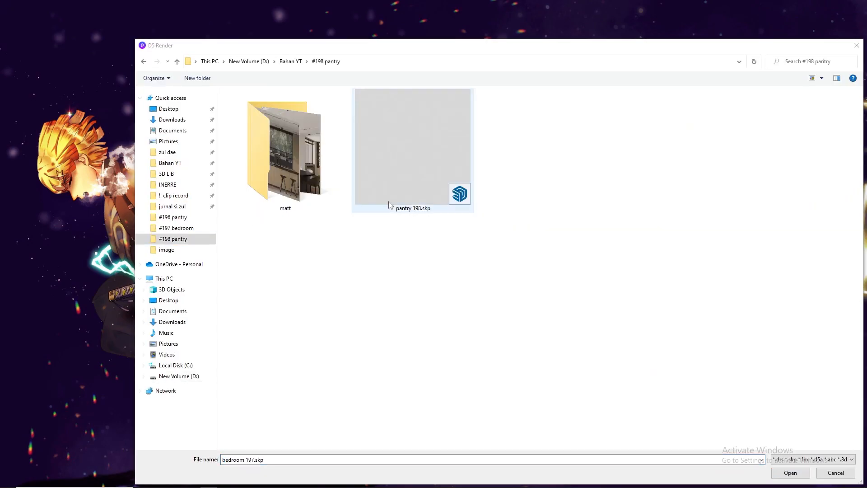
{"action": "key", "text": "Return"}
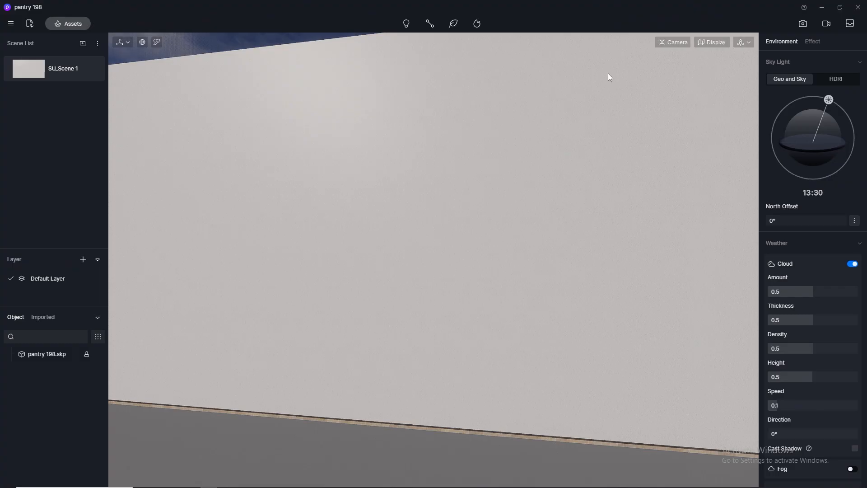
{"action": "left_click", "coordinate": [677, 41]}
{"action": "double_click", "coordinate": [672, 104]}
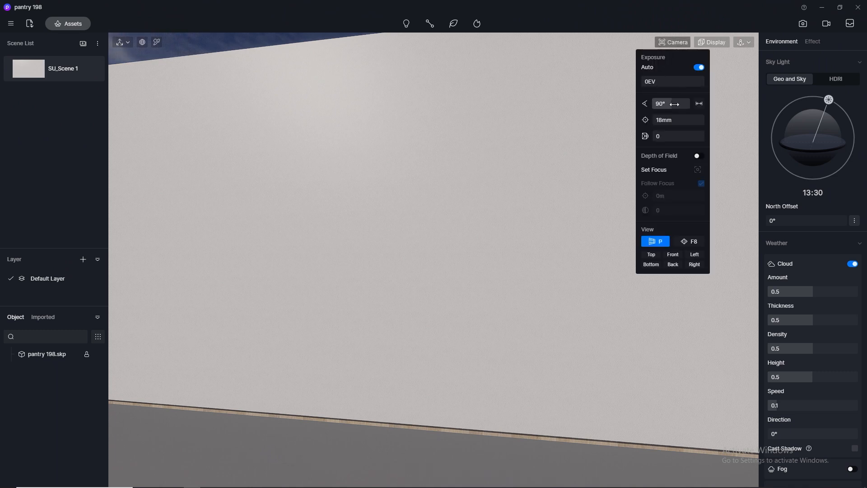
{"action": "key", "text": "Return"}
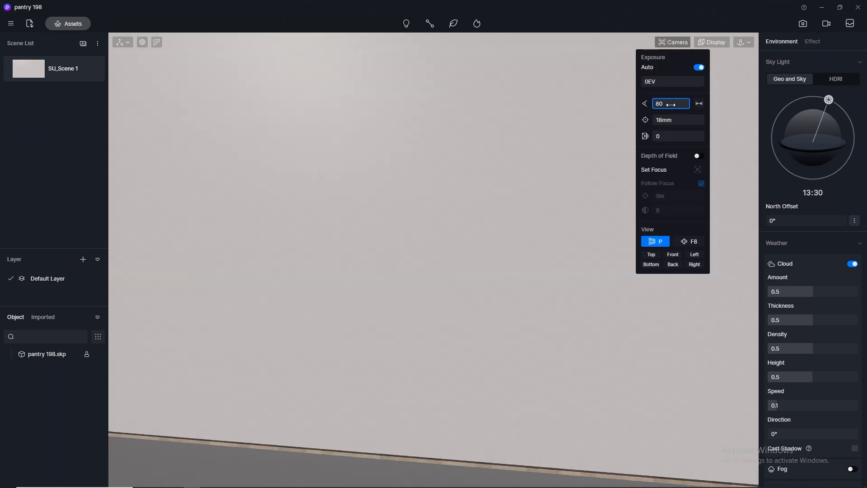
Set the camera's clipping distance to 10 and switch the navigation mode to Fly
{"action": "left_click_drag", "start_coordinate": [654, 138], "coordinate": [656, 139]}
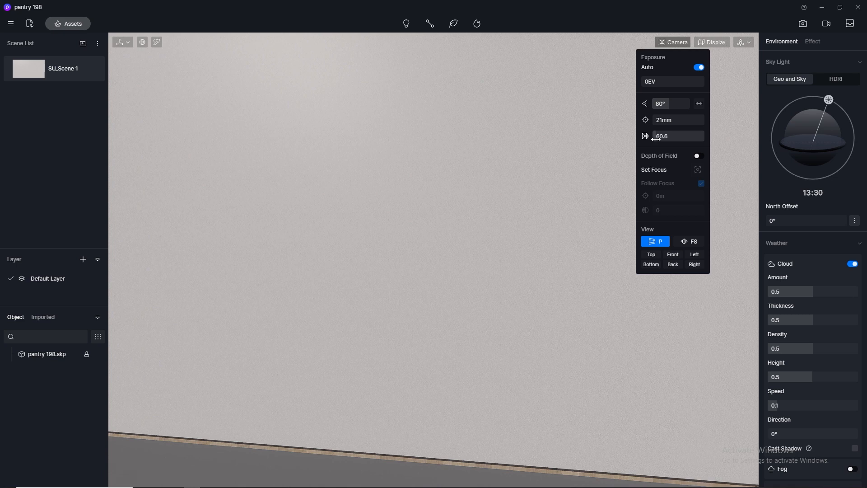
{"action": "left_click", "coordinate": [656, 140]}
{"action": "left_click", "coordinate": [748, 43]}
{"action": "left_click", "coordinate": [738, 68]}
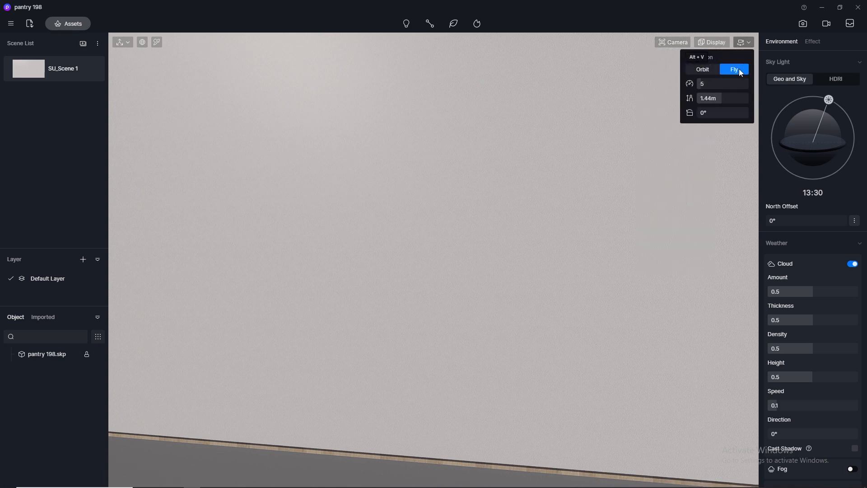
Frame the pantry interior past the plaster wall and set the camera's clipping distance to 20
{"action": "left_click", "coordinate": [658, 145]}
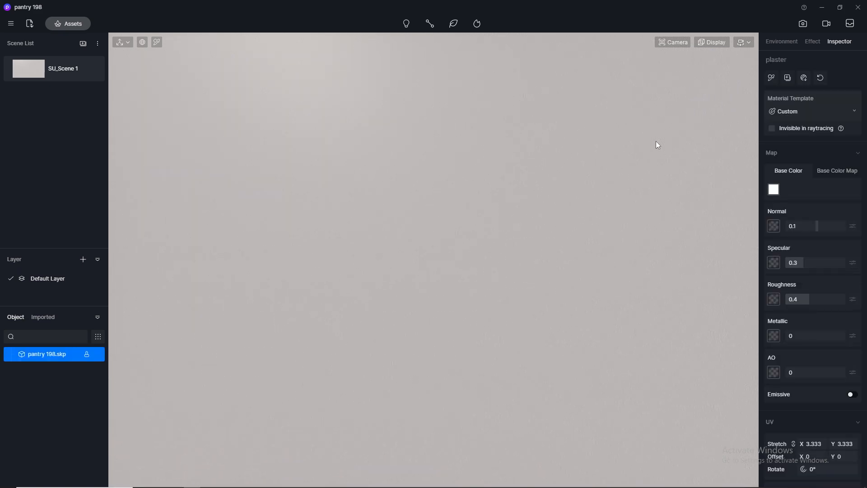
{"action": "scroll", "coordinate": [656, 141], "scroll_direction": "up", "scroll_amount": 4}
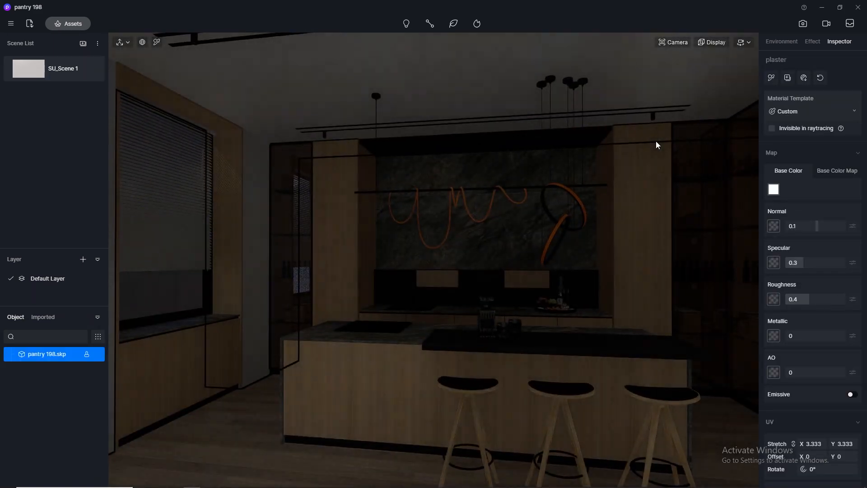
{"action": "scroll", "coordinate": [656, 141], "scroll_direction": "down", "scroll_amount": 2}
{"action": "scroll", "coordinate": [657, 144], "scroll_direction": "down", "scroll_amount": 2}
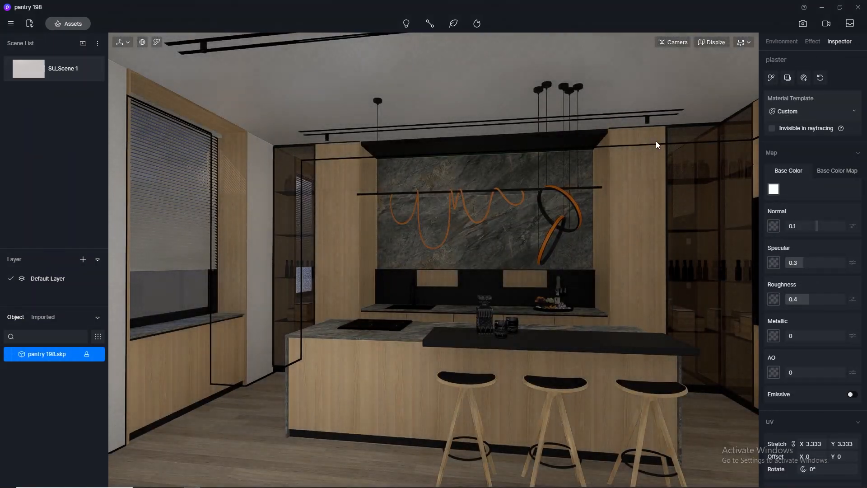
{"action": "scroll", "coordinate": [655, 140], "scroll_direction": "down", "scroll_amount": 3}
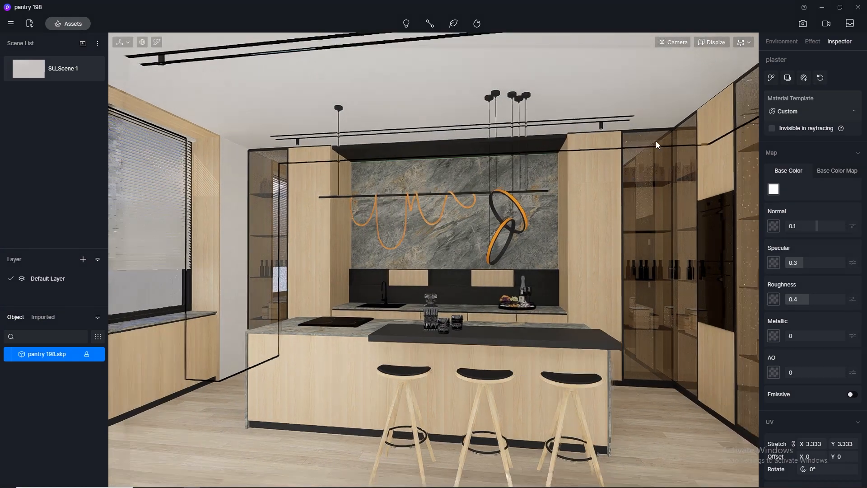
{"action": "left_click", "coordinate": [677, 43]}
{"action": "left_click", "coordinate": [668, 137]}
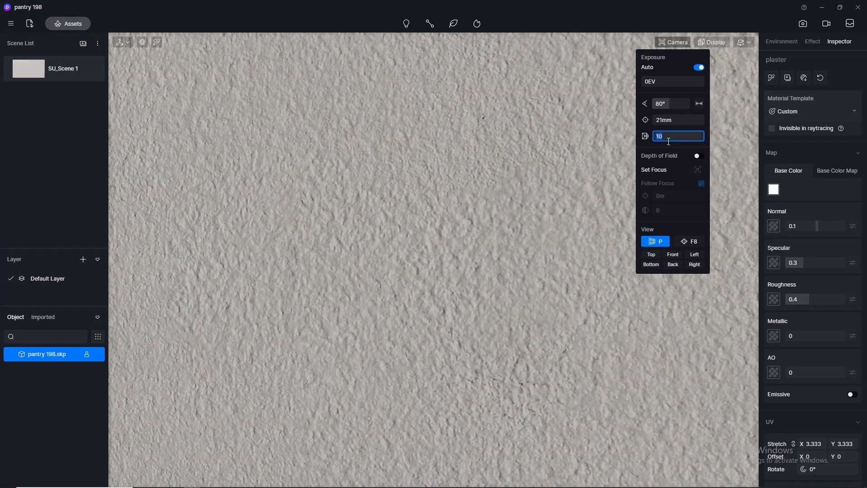
{"action": "key", "text": "Return"}
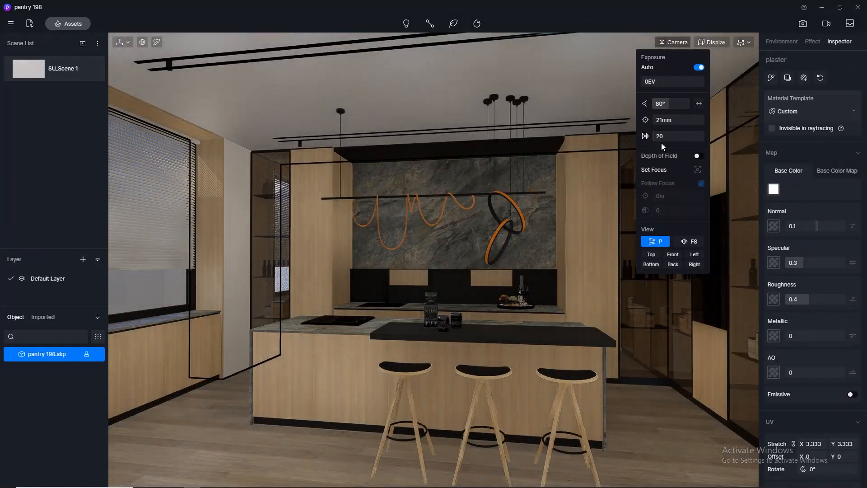
Increase the camera's clipping distance to 40 and further to 138.9 to cut away the wall in front of the pantry
{"action": "scroll", "coordinate": [538, 149], "scroll_direction": "down", "scroll_amount": 2}
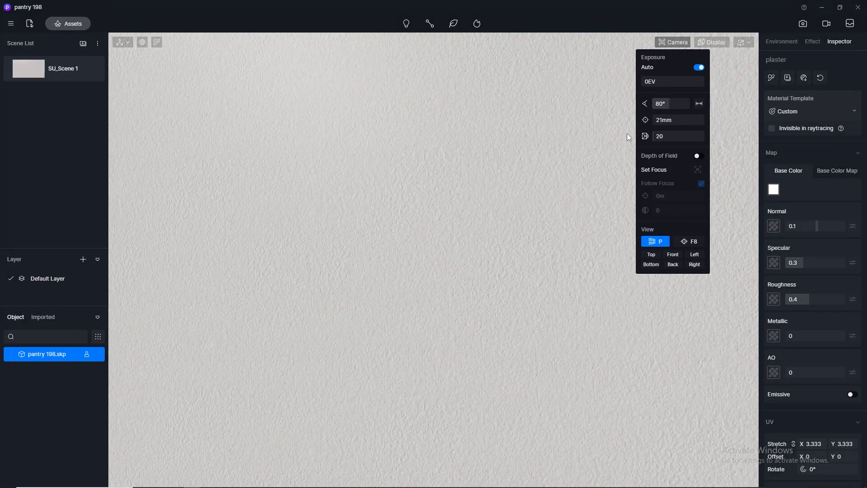
{"action": "left_click", "coordinate": [677, 134]}
{"action": "type", "text": "40"}
{"action": "key", "text": "Return"}
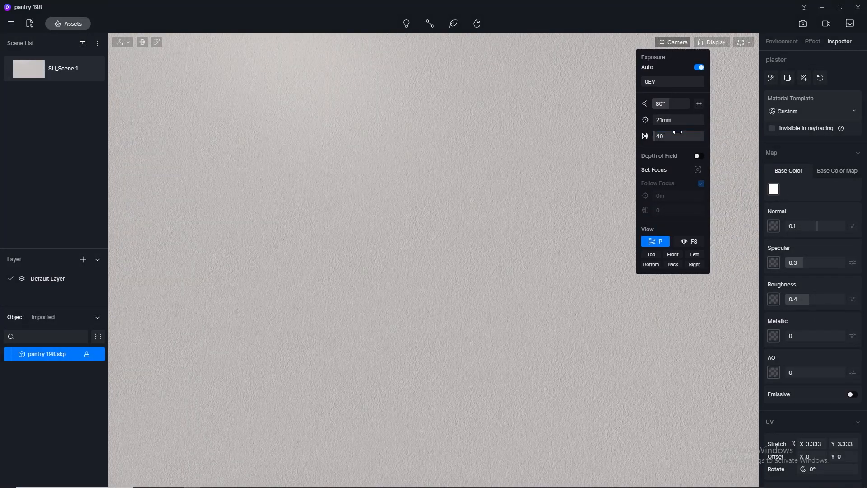
{"action": "left_click_drag", "start_coordinate": [654, 135], "coordinate": [660, 135]}
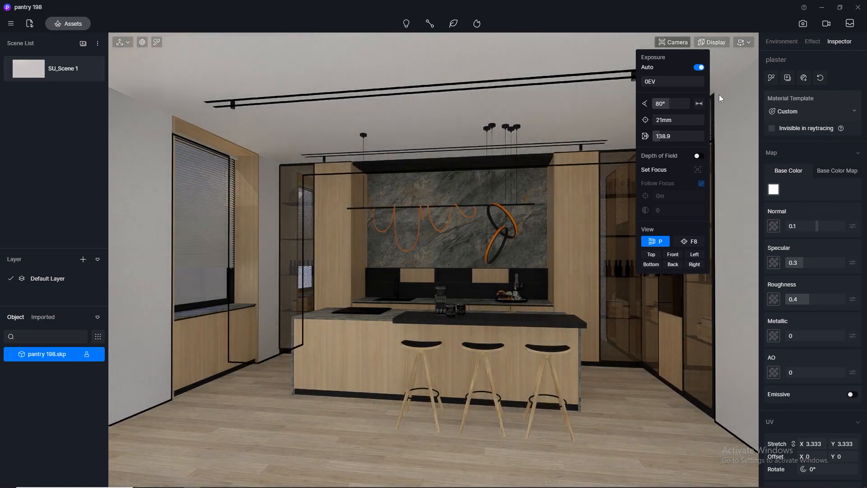
Set up a still image render at the 2K preset size and frame the whole kitchen within its crop
{"action": "left_click", "coordinate": [802, 24]}
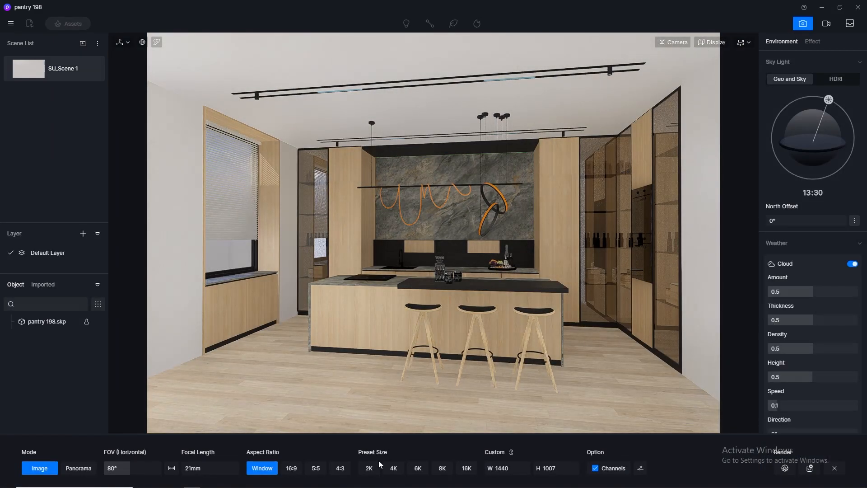
{"action": "left_click", "coordinate": [371, 467]}
{"action": "scroll", "coordinate": [545, 180], "scroll_direction": "down", "scroll_amount": 3}
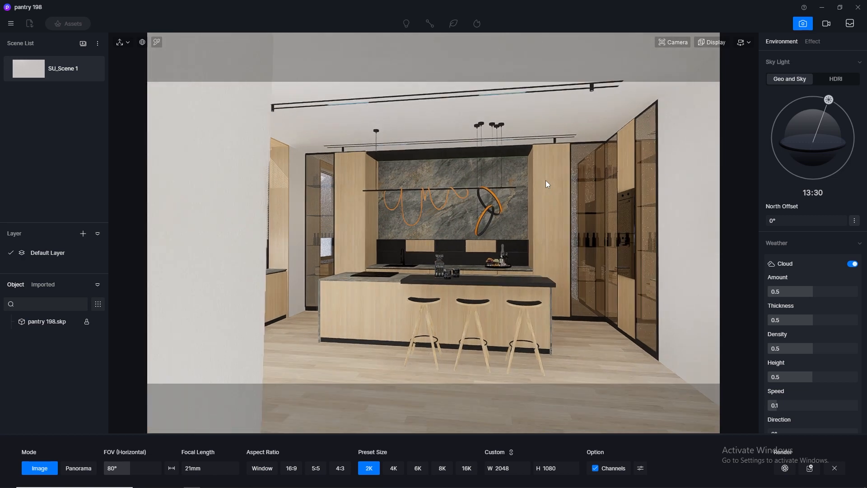
{"action": "scroll", "coordinate": [545, 180], "scroll_direction": "up", "scroll_amount": 2}
{"action": "scroll", "coordinate": [546, 182], "scroll_direction": "up", "scroll_amount": 4}
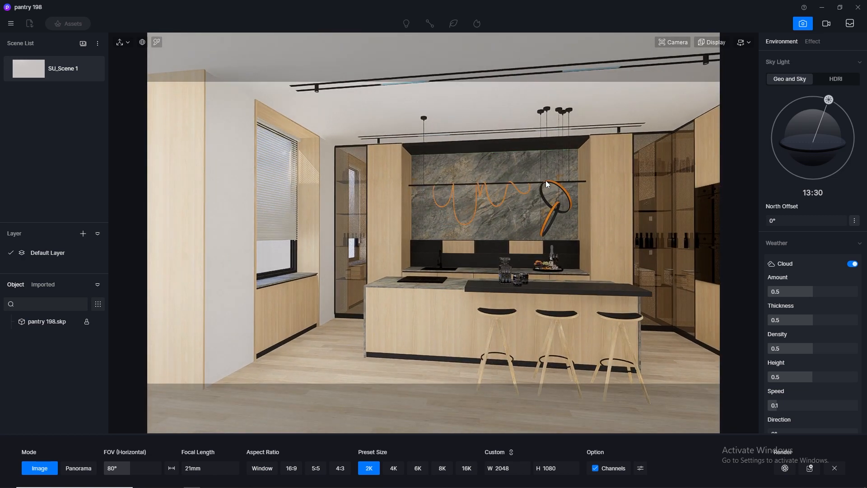
{"action": "scroll", "coordinate": [545, 180], "scroll_direction": "down", "scroll_amount": 2}
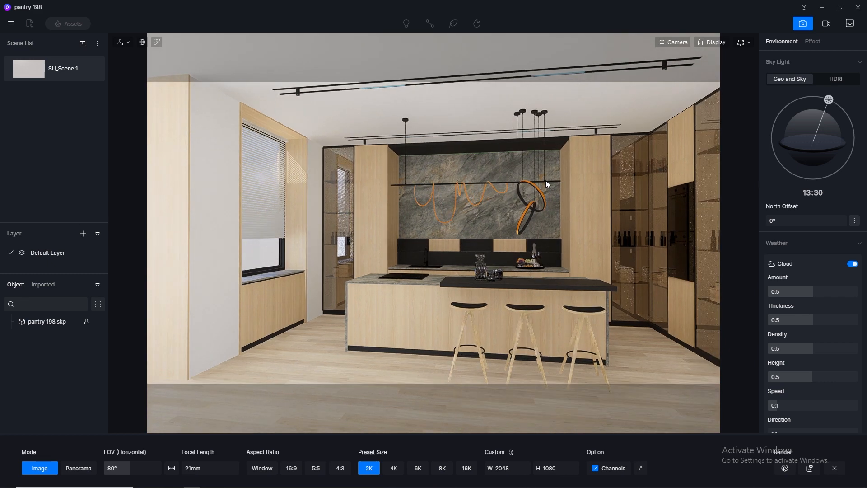
{"action": "scroll", "coordinate": [545, 180], "scroll_direction": "up", "scroll_amount": 1}
{"action": "scroll", "coordinate": [545, 180], "scroll_direction": "down", "scroll_amount": 1}
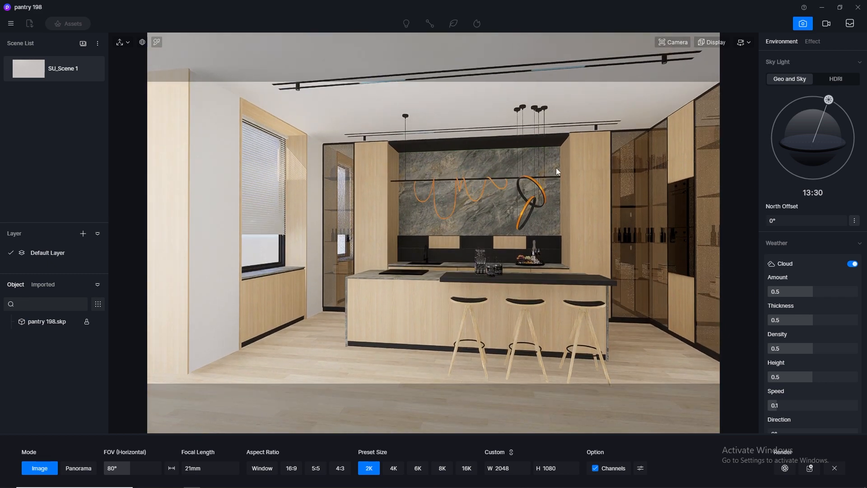
Set the camera's field of view to 85° for the image framing
{"action": "left_click", "coordinate": [672, 42]}
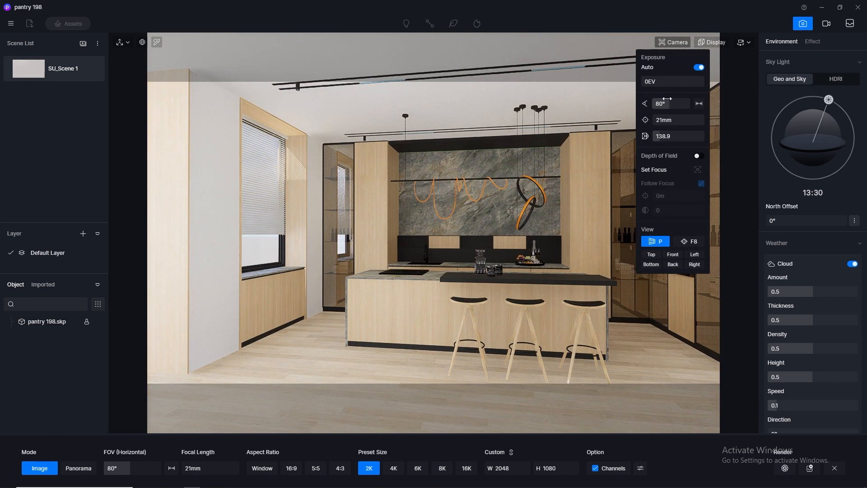
{"action": "left_click", "coordinate": [670, 103]}
{"action": "type", "text": "85"}
{"action": "key", "text": "Return"}
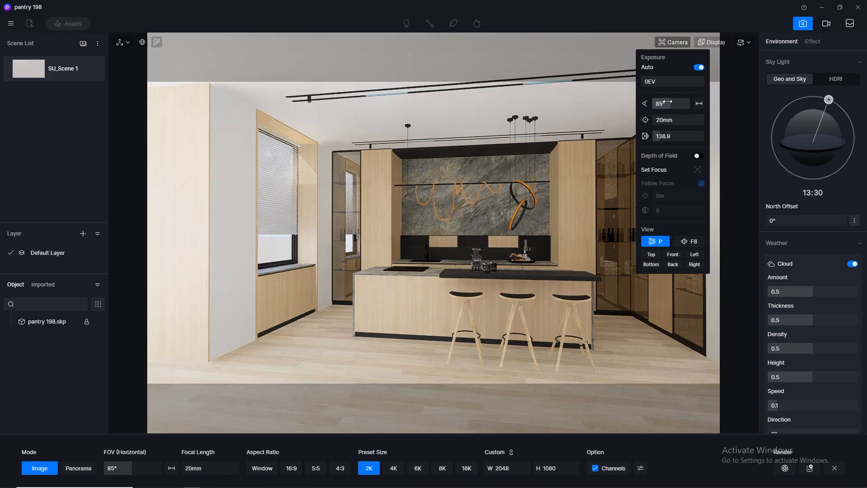
Reset the camera's field of view to 80°
{"action": "left_click", "coordinate": [679, 102]}
{"action": "type", "text": "8"}
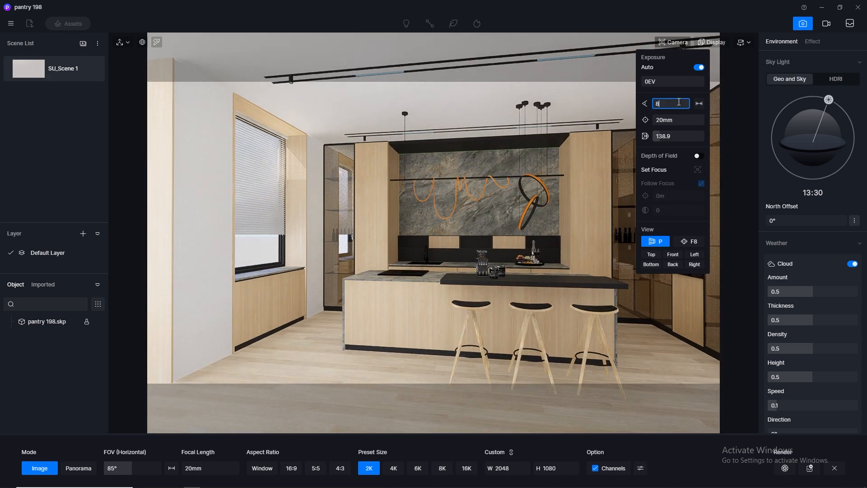
{"action": "type", "text": "0"}
{"action": "key", "text": "Return"}
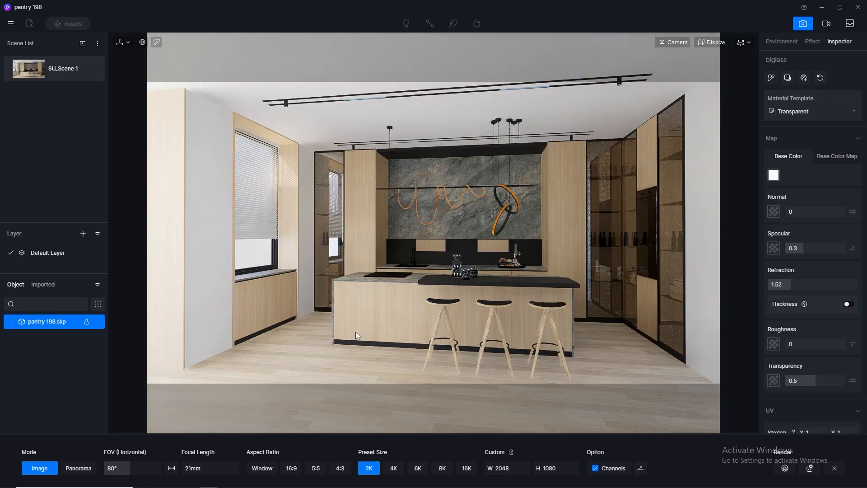
Leave the still image render setup and return to the full scene view
{"action": "left_click", "coordinate": [10, 23]}
{"action": "mouse_move", "coordinate": [55, 44]}
{"action": "left_click", "coordinate": [135, 96]}
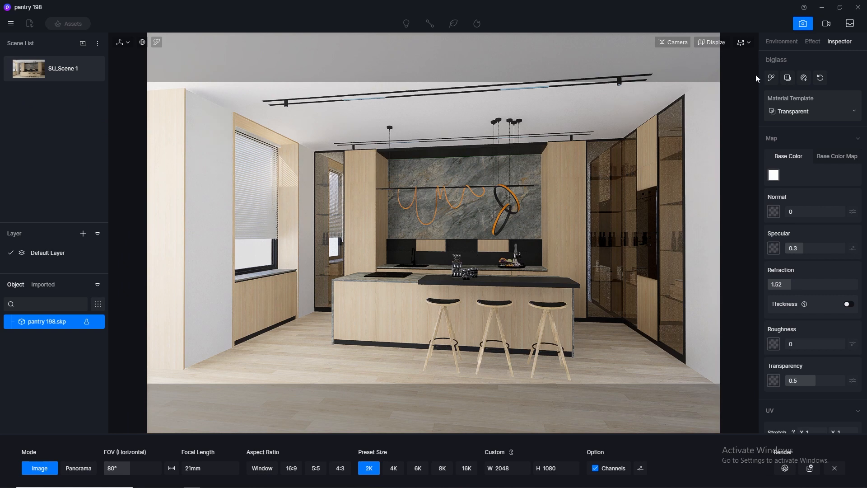
{"action": "left_click", "coordinate": [802, 24]}
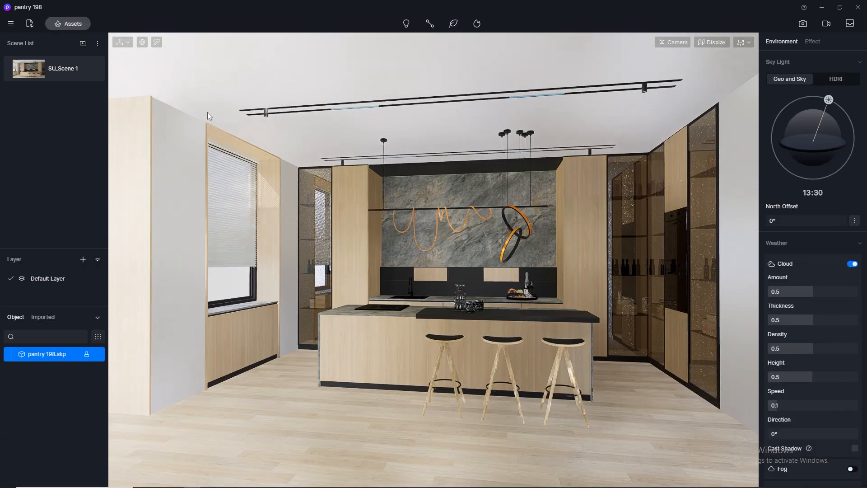
Apply the Normal Glass material from the online library's Glass category to the window pane
{"action": "left_click", "coordinate": [64, 24]}
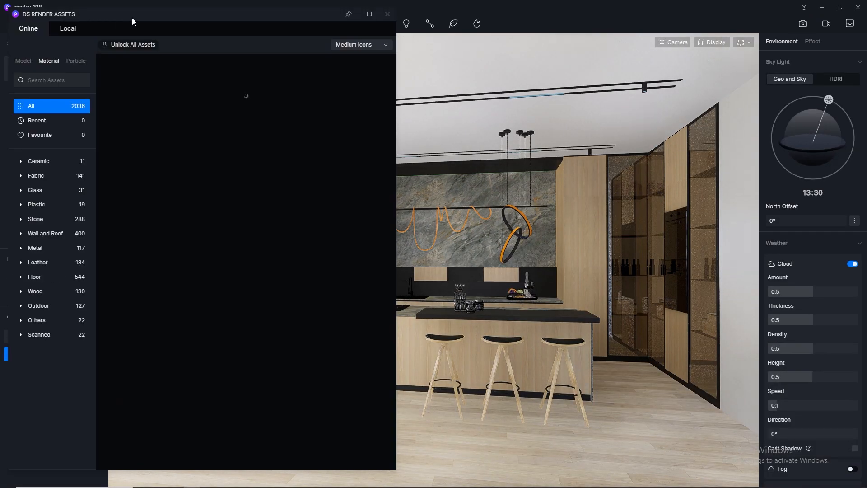
{"action": "left_click_drag", "start_coordinate": [132, 18], "coordinate": [518, 34]}
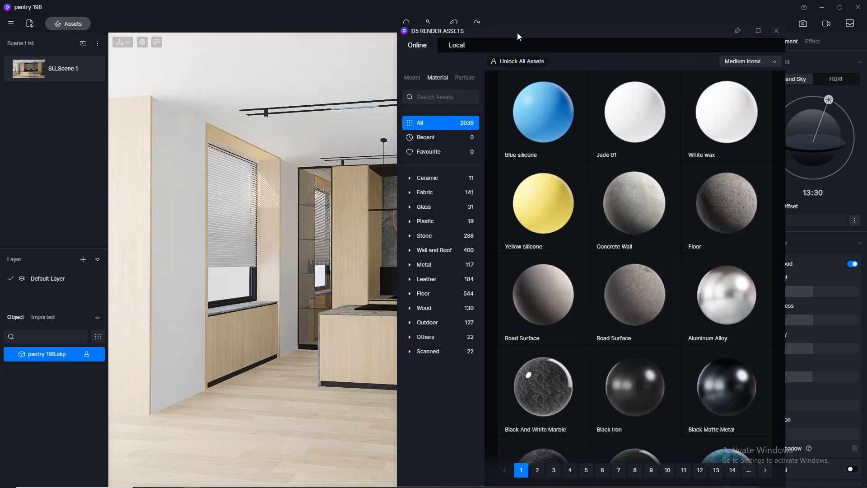
{"action": "left_click", "coordinate": [437, 207]}
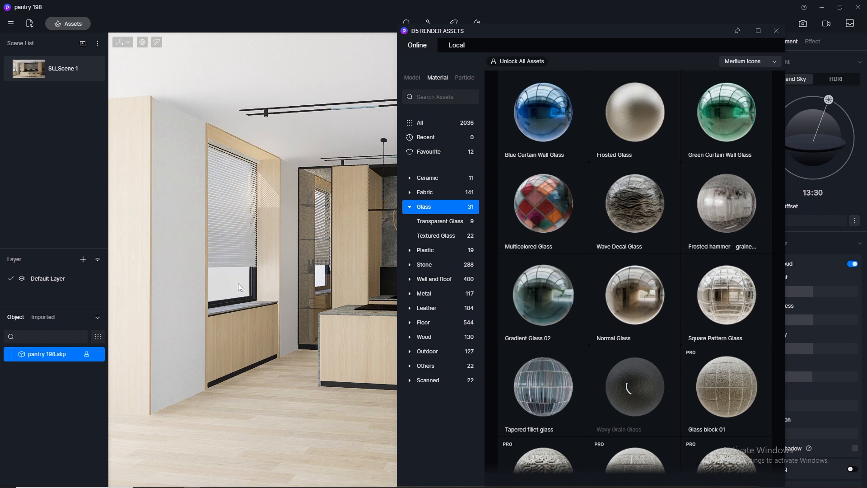
{"action": "left_click_drag", "start_coordinate": [619, 284], "coordinate": [229, 282]}
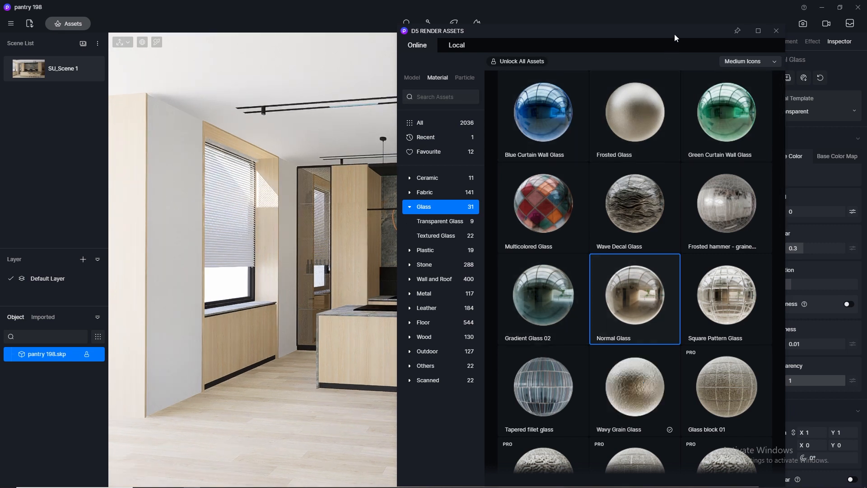
Set the navigation mode to Orbit and apply Normal Glass to the tall glass cabinet door beside the window
{"action": "left_click_drag", "start_coordinate": [675, 30], "coordinate": [554, 101]}
{"action": "left_click", "coordinate": [748, 45]}
{"action": "left_click", "coordinate": [697, 71]}
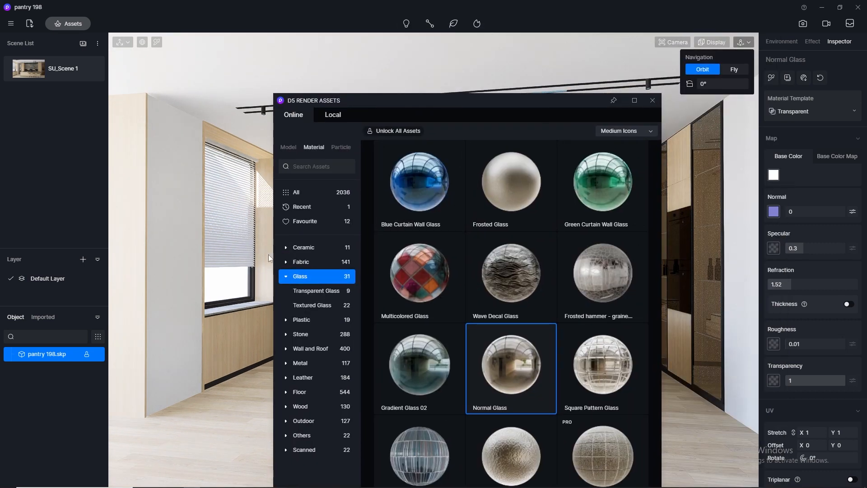
{"action": "scroll", "coordinate": [248, 257], "scroll_direction": "up", "scroll_amount": 3}
{"action": "left_click_drag", "start_coordinate": [354, 100], "coordinate": [536, 114]}
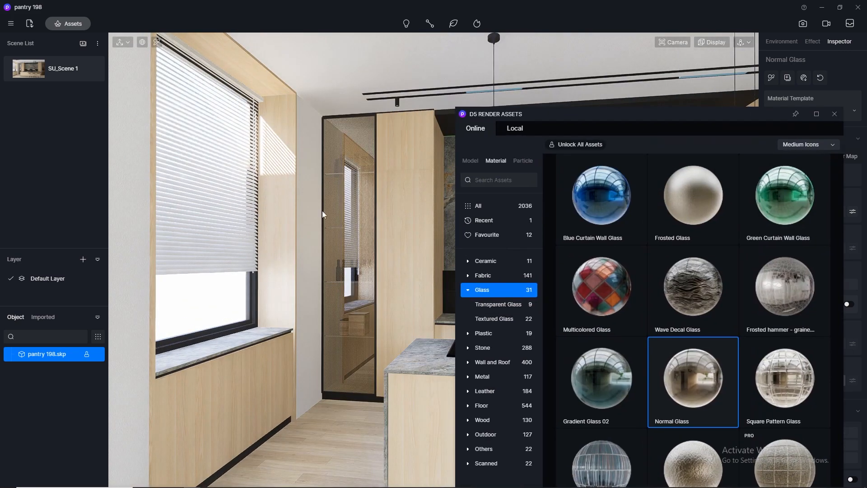
{"action": "scroll", "coordinate": [416, 226], "scroll_direction": "up", "scroll_amount": 4}
{"action": "left_click_drag", "start_coordinate": [681, 380], "coordinate": [324, 341]}
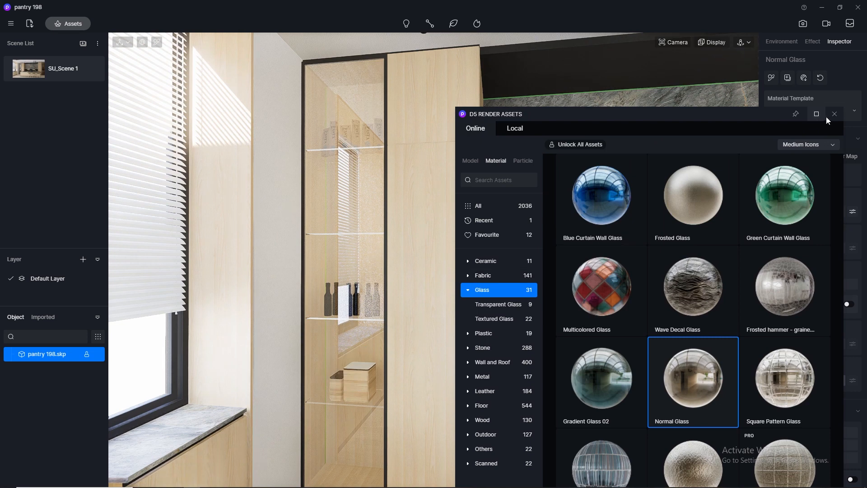
Darken the cabinet glass's base color to HSV 0, 0, 12 and restore the SU_Scene 1 view
{"action": "left_click", "coordinate": [833, 114]}
{"action": "left_click", "coordinate": [777, 179]}
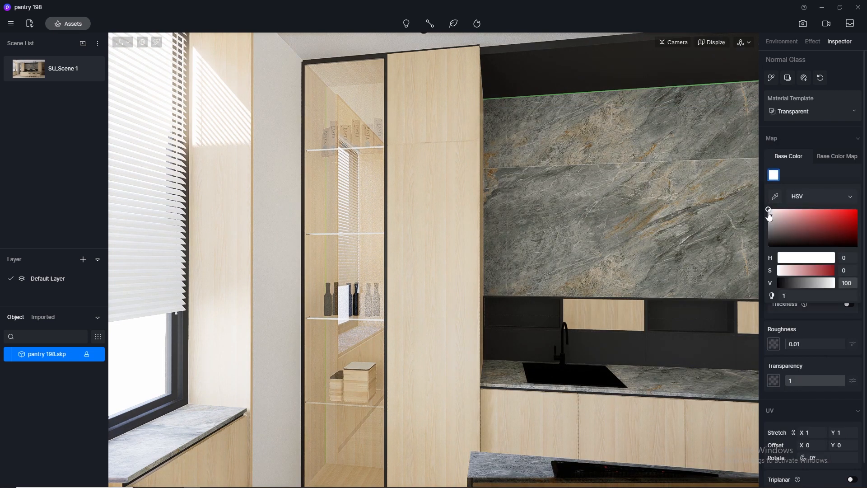
{"action": "left_click_drag", "start_coordinate": [770, 213], "coordinate": [750, 239]}
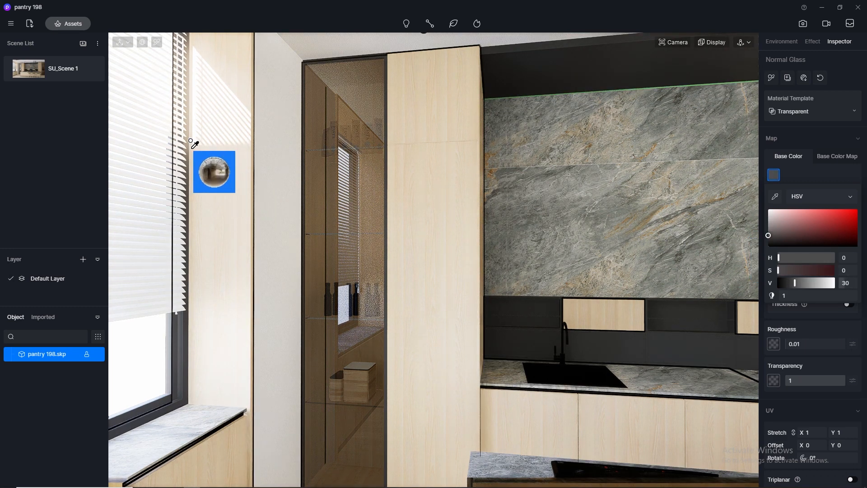
{"action": "left_click", "coordinate": [28, 72]}
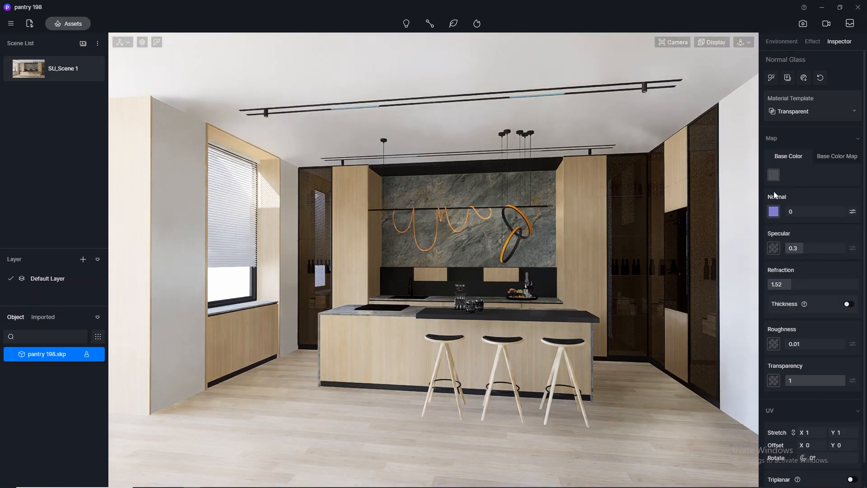
{"action": "left_click", "coordinate": [774, 175]}
{"action": "mouse_move", "coordinate": [769, 240]}
{"action": "left_mouse_down"}
{"action": "mouse_move", "coordinate": [762, 251]}
{"action": "mouse_move", "coordinate": [759, 234]}
{"action": "mouse_move", "coordinate": [759, 242]}
{"action": "left_mouse_up"}
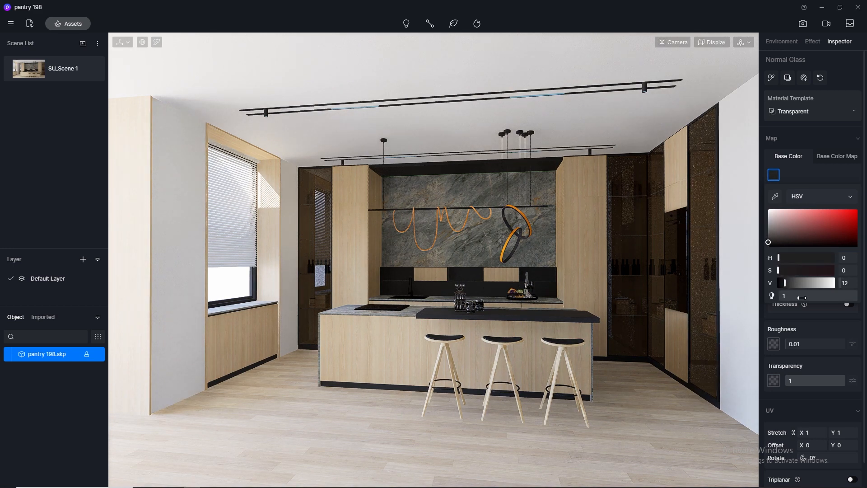
Try transparency values of 0.5 and 0.7 on the cabinet glass
{"action": "left_click", "coordinate": [820, 381]}
{"action": "type", "text": "0."}
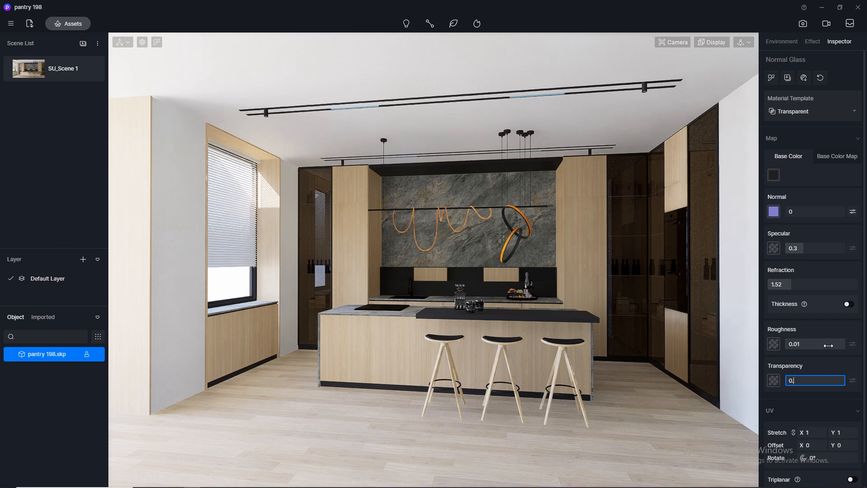
{"action": "type", "text": "5"}
{"action": "key", "text": "Return"}
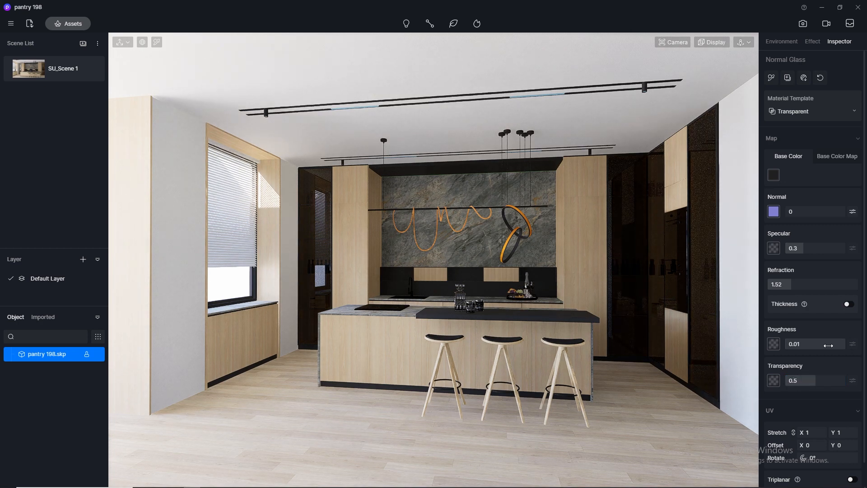
{"action": "left_click", "coordinate": [815, 378]}
{"action": "type", "text": "0."}
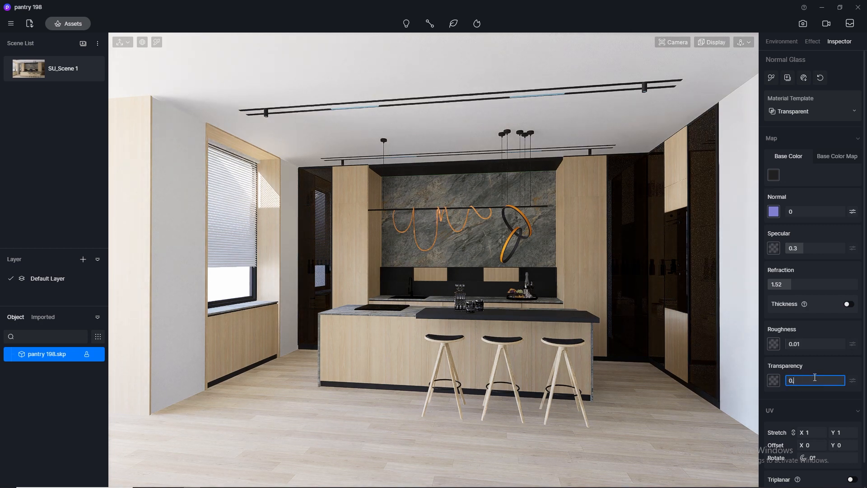
{"action": "type", "text": "7"}
{"action": "key", "text": "Return"}
Set the cabinet glass's transparency to 0.8
{"action": "left_click", "coordinate": [814, 377]}
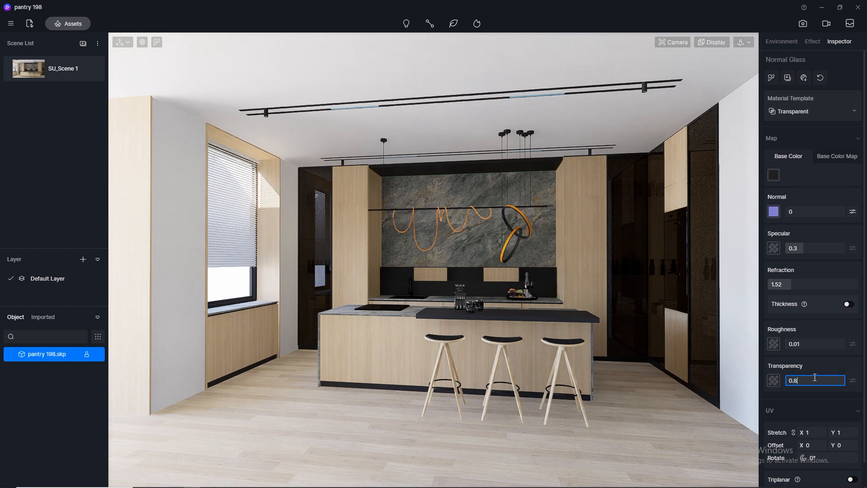
{"action": "type", "text": "0.8"}
{"action": "key", "text": "Return"}
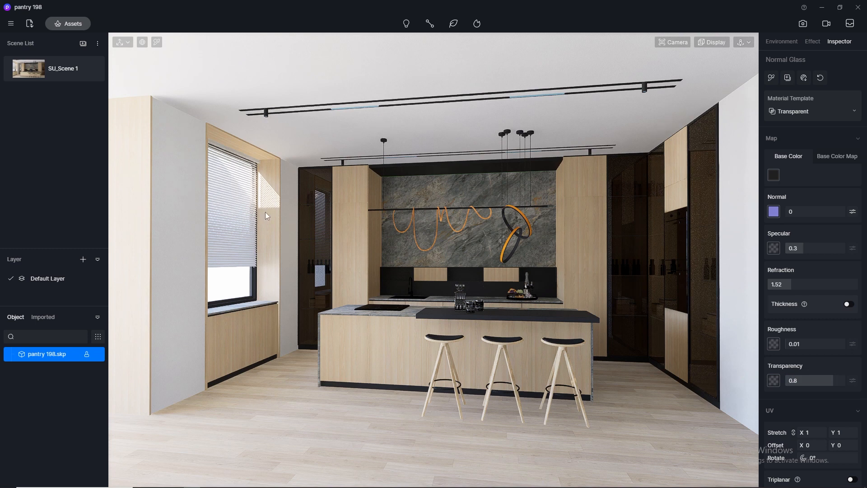
Sample the wooden floor material and copy its base color map into its normal map slot
{"action": "left_click", "coordinate": [158, 42]}
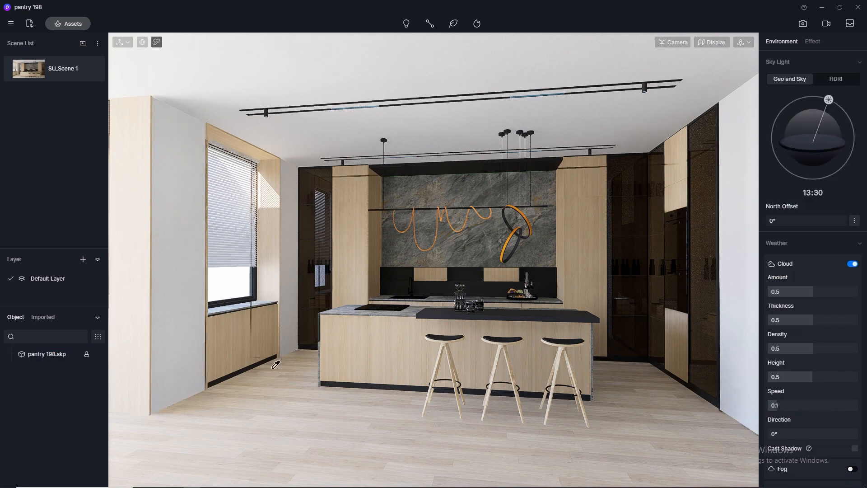
{"action": "left_click", "coordinate": [301, 423]}
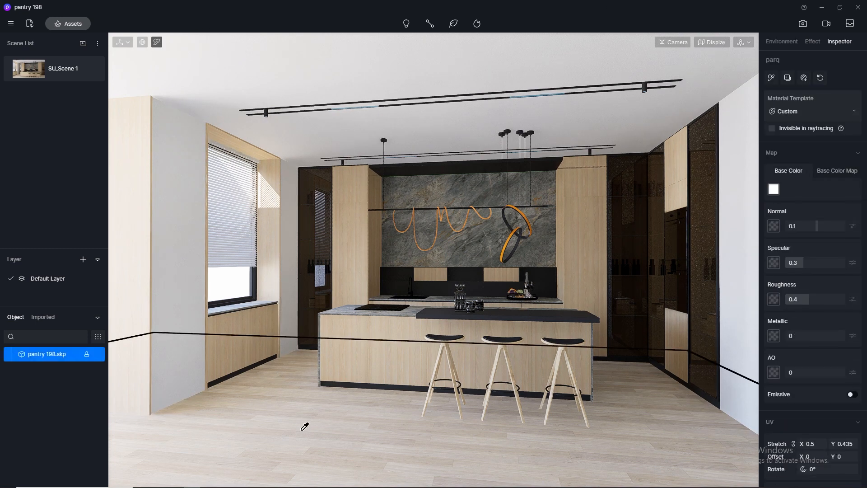
{"action": "left_click", "coordinate": [833, 170]}
{"action": "left_click", "coordinate": [773, 189]}
{"action": "left_click", "coordinate": [789, 251]}
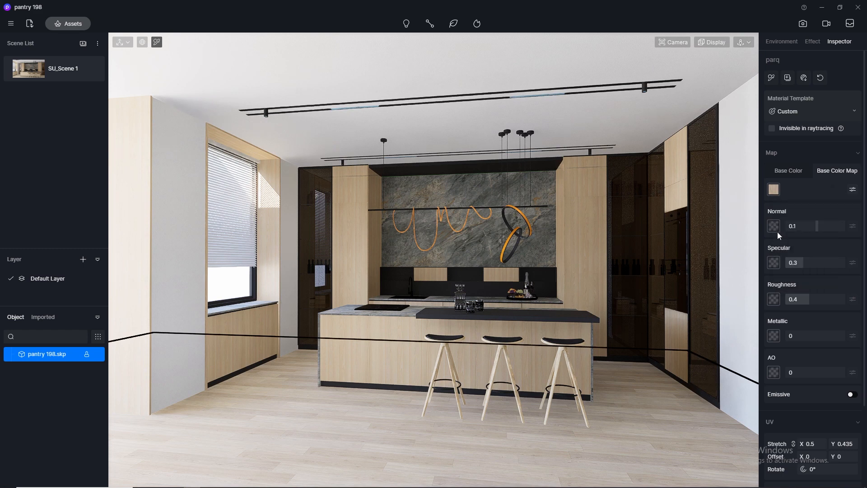
{"action": "left_click", "coordinate": [775, 225]}
{"action": "left_click", "coordinate": [795, 297]}
Set the floor material's specular to 0.5 and its roughness to 0.3
{"action": "left_click", "coordinate": [808, 262]}
{"action": "type", "text": "0.5"}
{"action": "left_click", "coordinate": [808, 296]}
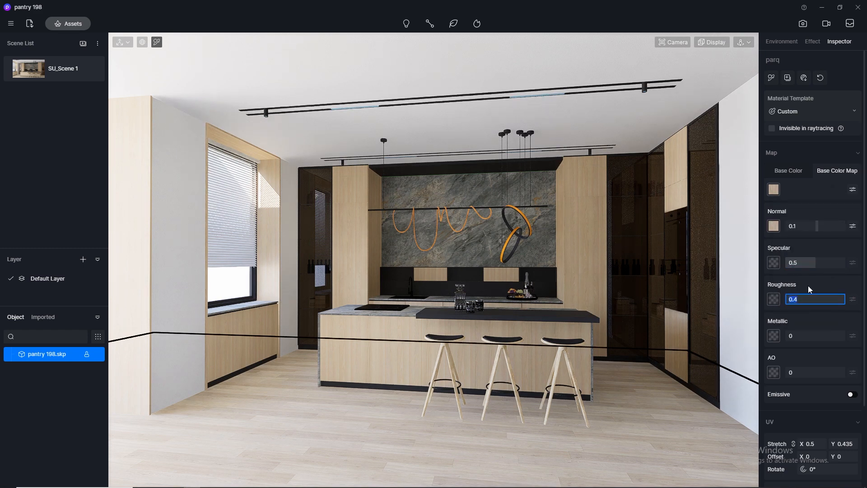
{"action": "type", "text": "0.3"}
{"action": "key", "text": "Return"}
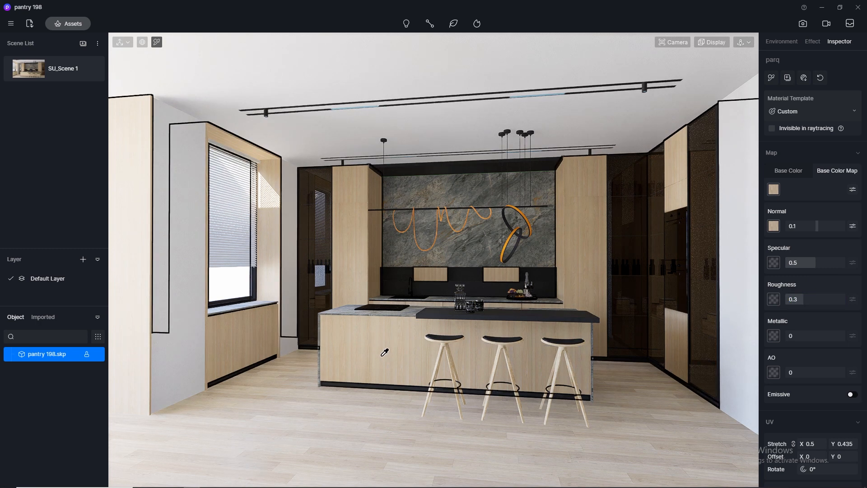
Sample the wood veneer on the island front and copy its base color map into its normal map slot
{"action": "left_click", "coordinate": [393, 350]}
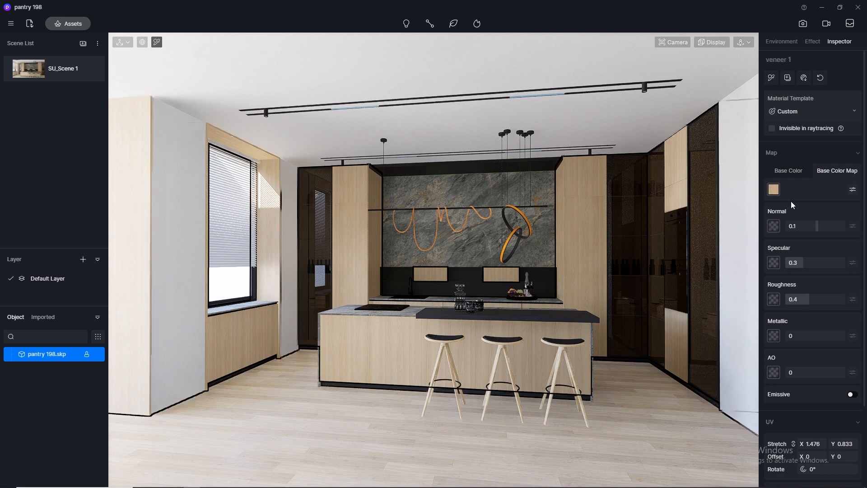
{"action": "right_click", "coordinate": [774, 189]}
{"action": "left_click", "coordinate": [783, 249]}
{"action": "right_click", "coordinate": [773, 226]}
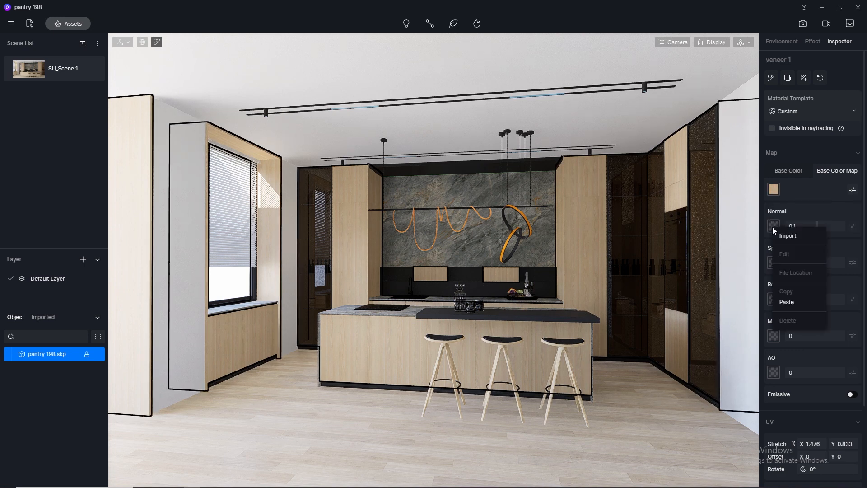
{"action": "left_click", "coordinate": [788, 301]}
Set the wood veneer's specular to 0.5 and its roughness to 0.3
{"action": "left_click", "coordinate": [806, 262]}
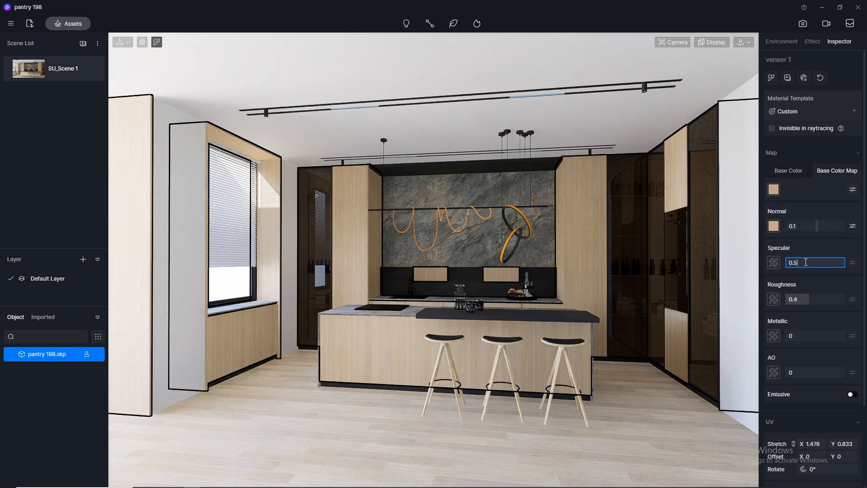
{"action": "key", "text": "Return"}
{"action": "type", "text": "0."}
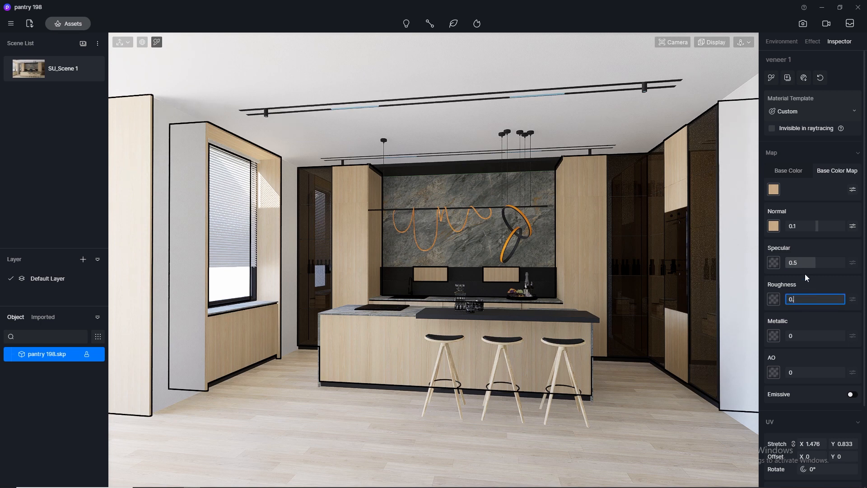
{"action": "type", "text": "3"}
{"action": "key", "text": "Return"}
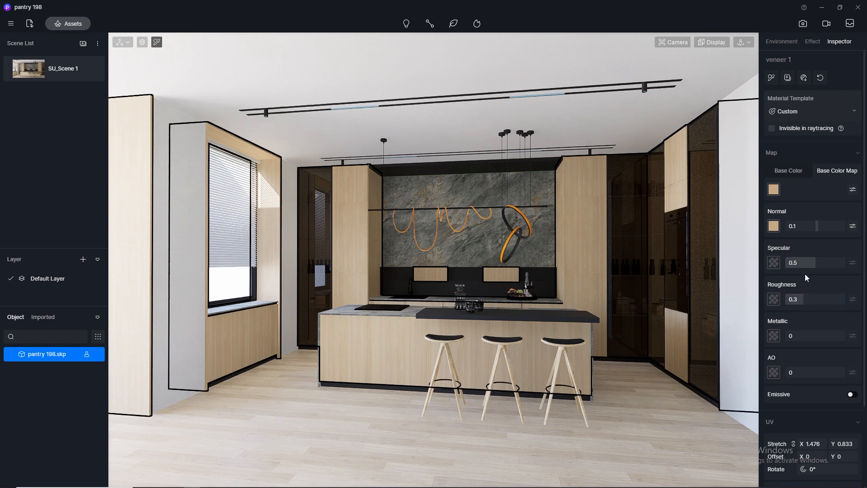
Sample the marble on the back wall and set its normal strength to 0
{"action": "left_click", "coordinate": [480, 244]}
{"action": "left_click", "coordinate": [803, 225]}
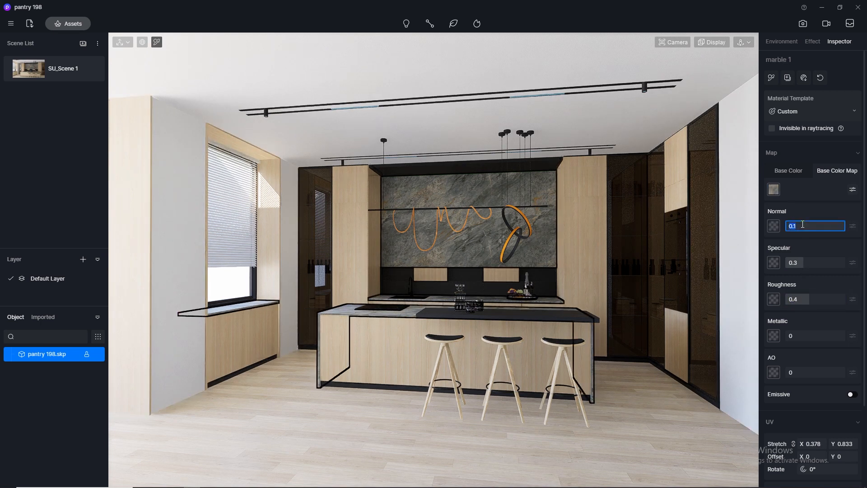
{"action": "type", "text": "0"}
{"action": "key", "text": "Return"}
Set the marble's specular to 0.5 and its roughness to 0.1
{"action": "key", "text": "Tab"}
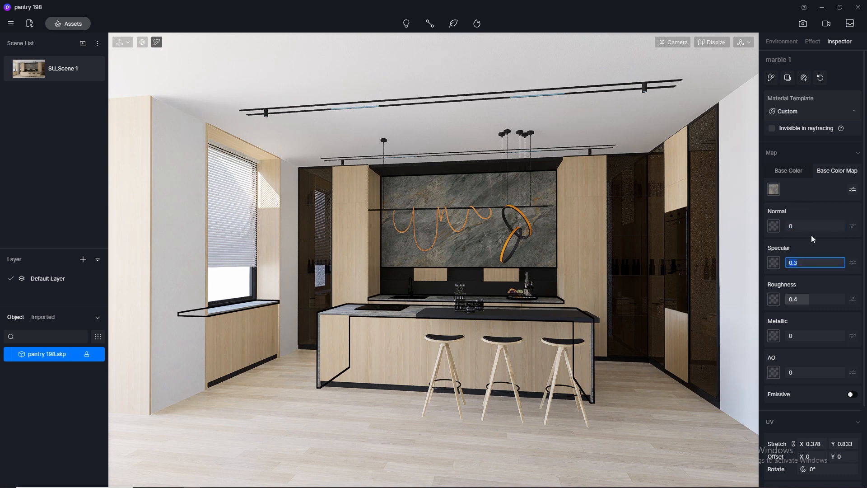
{"action": "type", "text": "0.5"}
{"action": "key", "text": "Return"}
{"action": "left_click", "coordinate": [804, 299]}
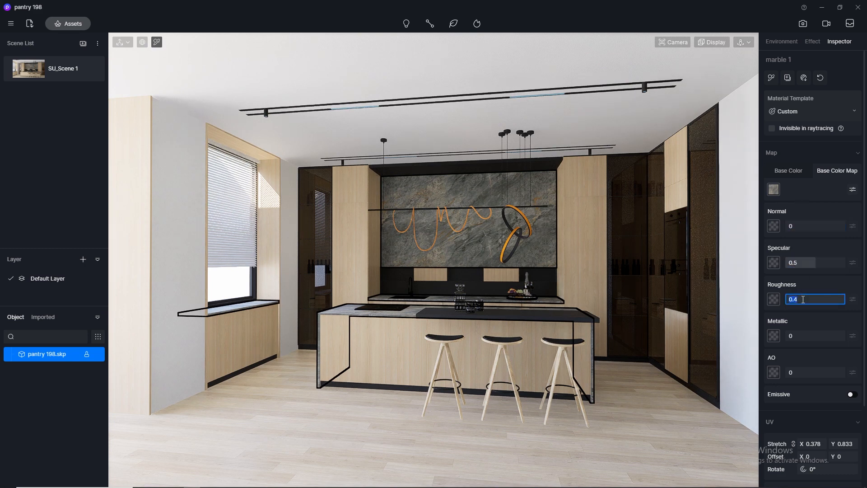
{"action": "type", "text": "0.1"}
{"action": "key", "text": "Return"}
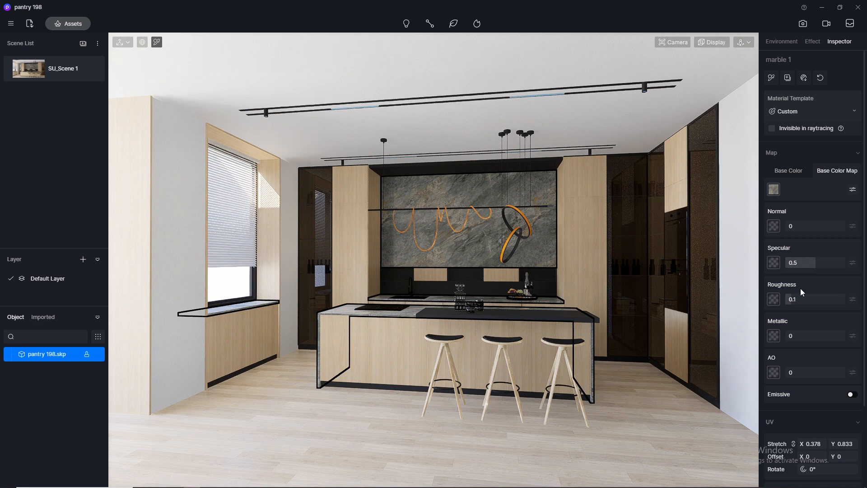
Sample the black material of the island's bar top and set its specular to 0.5 and roughness to 0.3
{"action": "left_click", "coordinate": [559, 312]}
{"action": "left_click", "coordinate": [815, 264]}
{"action": "type", "text": "0.45"}
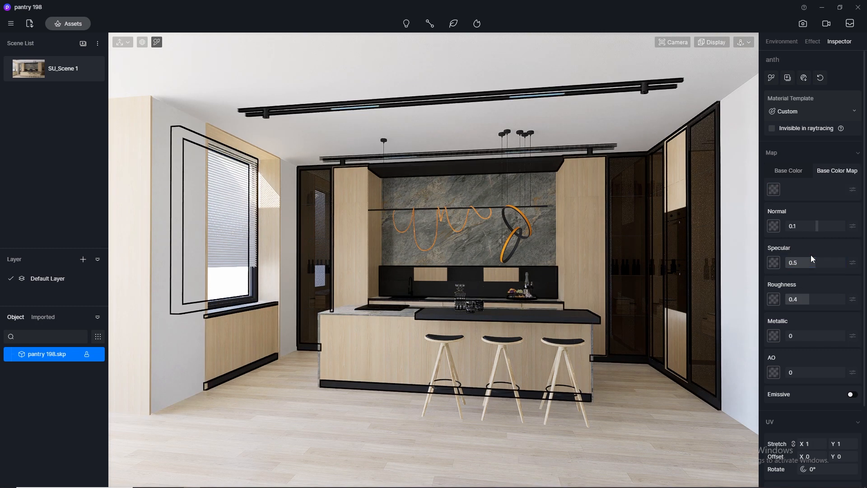
{"action": "left_click", "coordinate": [812, 299]}
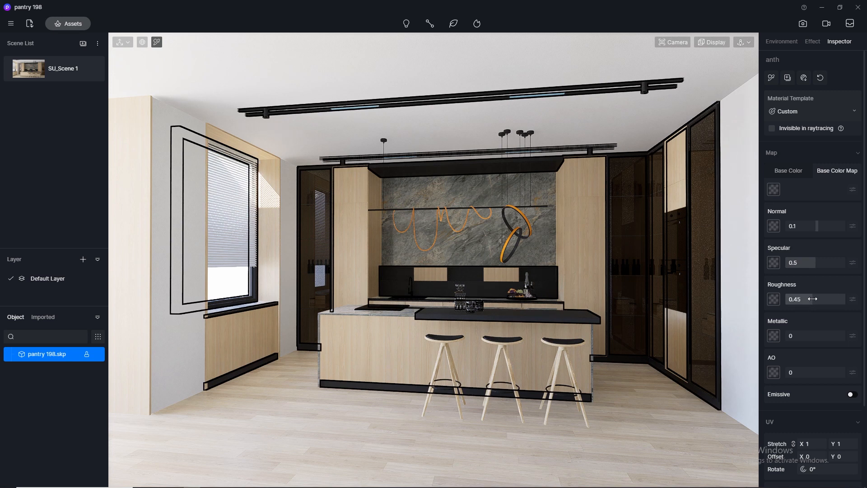
{"action": "left_click", "coordinate": [813, 299]}
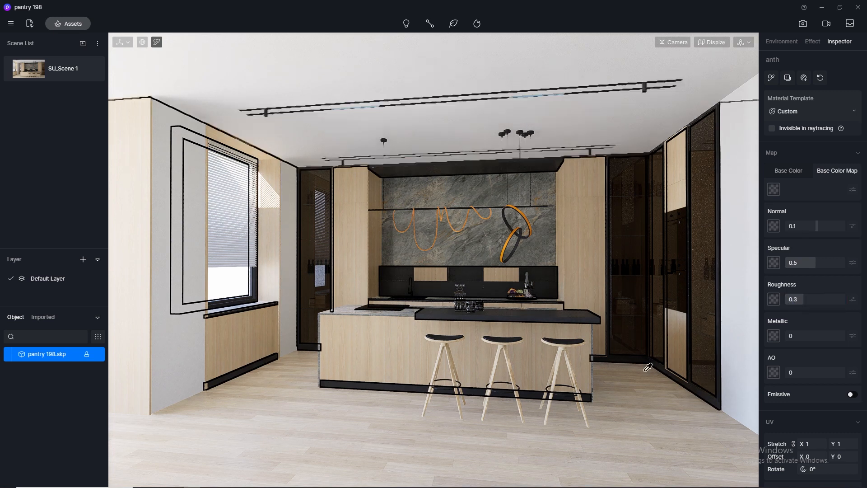
Sample the wood of the bar stools and copy its base colour map into the normal map
{"action": "left_click", "coordinate": [510, 348]}
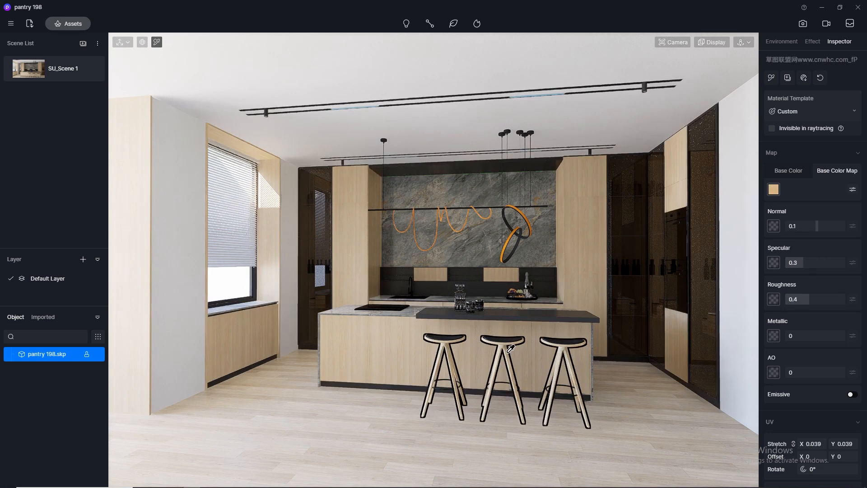
{"action": "left_click", "coordinate": [774, 190]}
{"action": "left_click", "coordinate": [773, 225]}
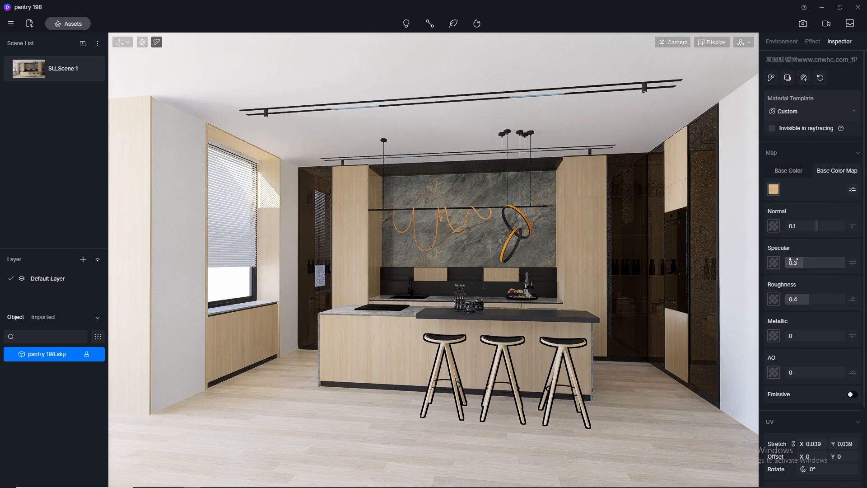
{"action": "left_click", "coordinate": [773, 225]}
Set the stool wood's specular to 0.5 and its roughness to 0.3
{"action": "left_click", "coordinate": [787, 301]}
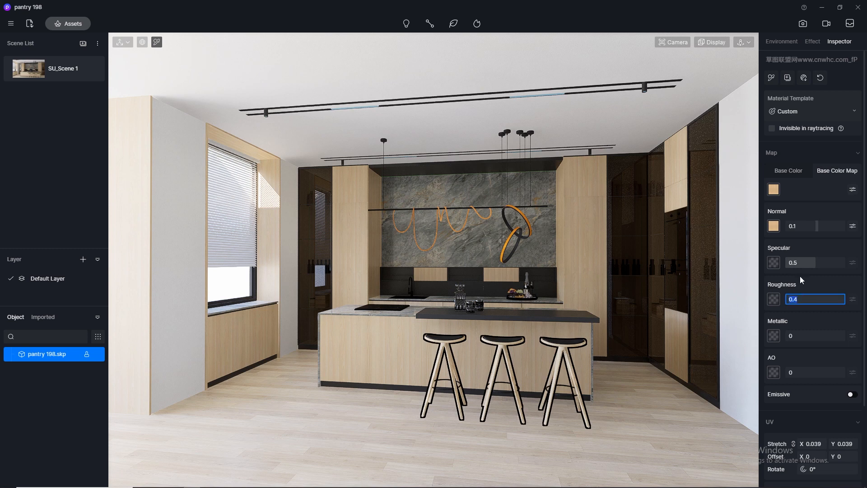
{"action": "type", "text": "0.3"}
{"action": "key", "text": "Return"}
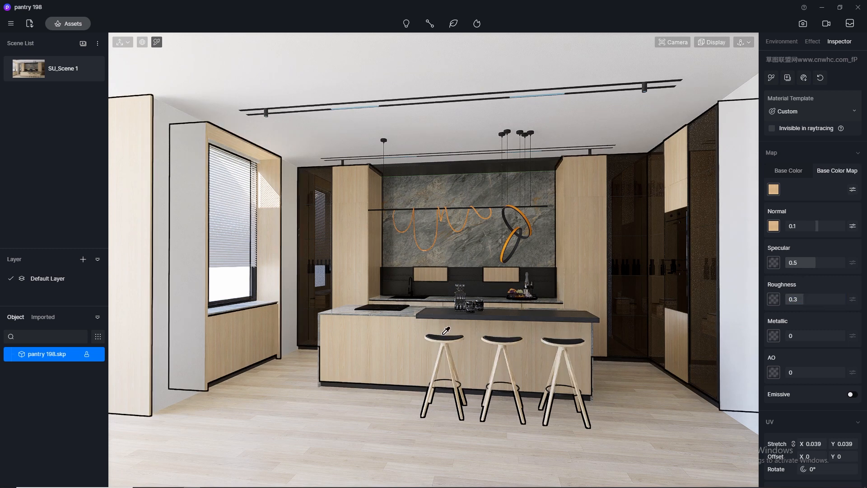
Sample the plaster of the wall beside the window and copy its base colour map into the normal map
{"action": "left_click", "coordinate": [373, 384]}
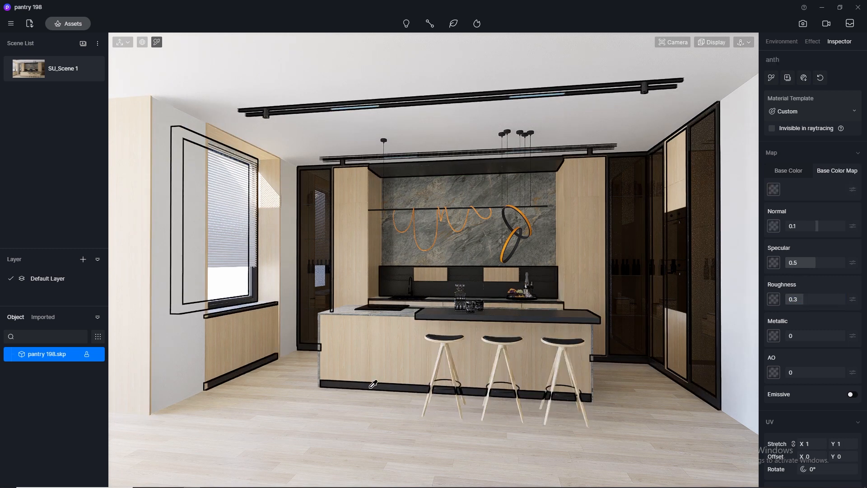
{"action": "left_click", "coordinate": [183, 359]}
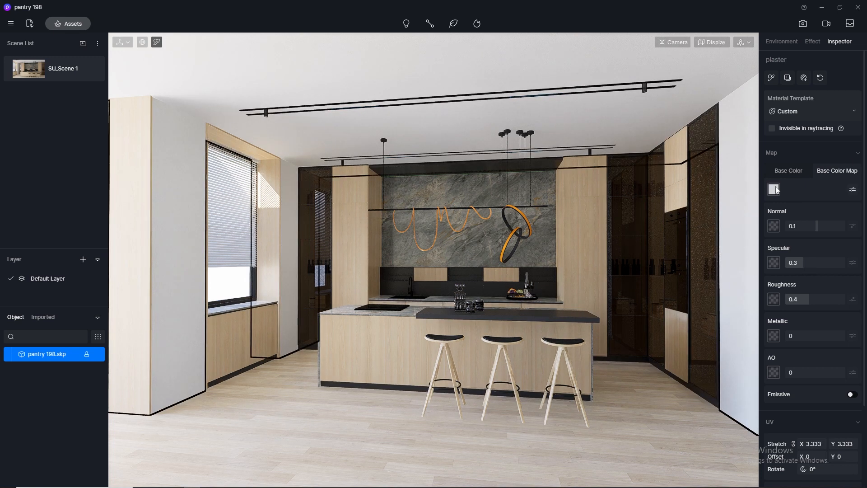
{"action": "left_click", "coordinate": [787, 170]}
{"action": "right_click", "coordinate": [777, 189]}
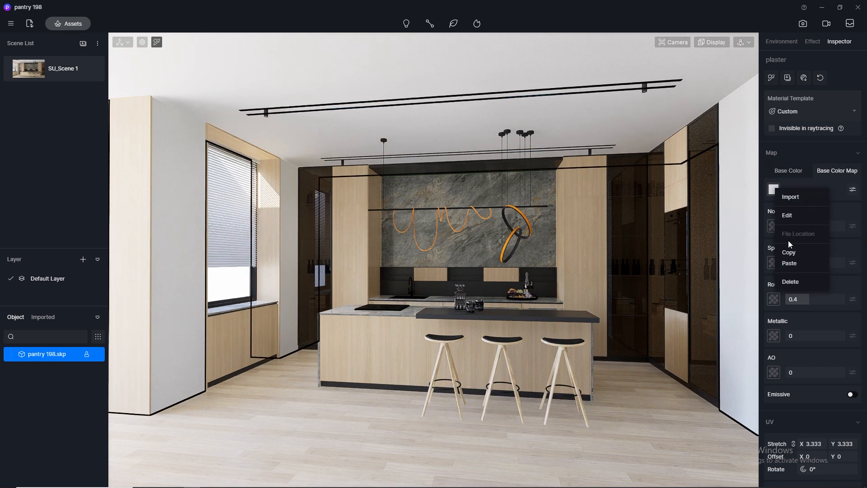
{"action": "right_click", "coordinate": [772, 224]}
Set the wall plaster's roughness to 0.8
{"action": "left_click", "coordinate": [788, 299]}
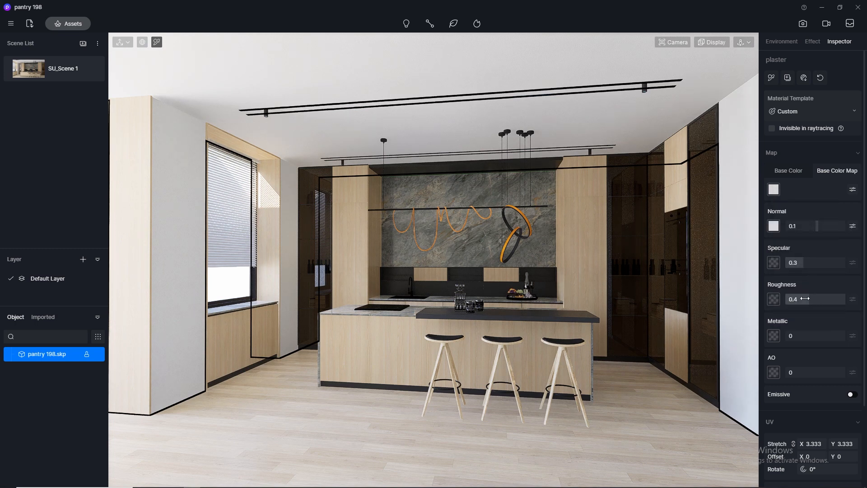
{"action": "left_click", "coordinate": [805, 299]}
{"action": "key", "text": "Return"}
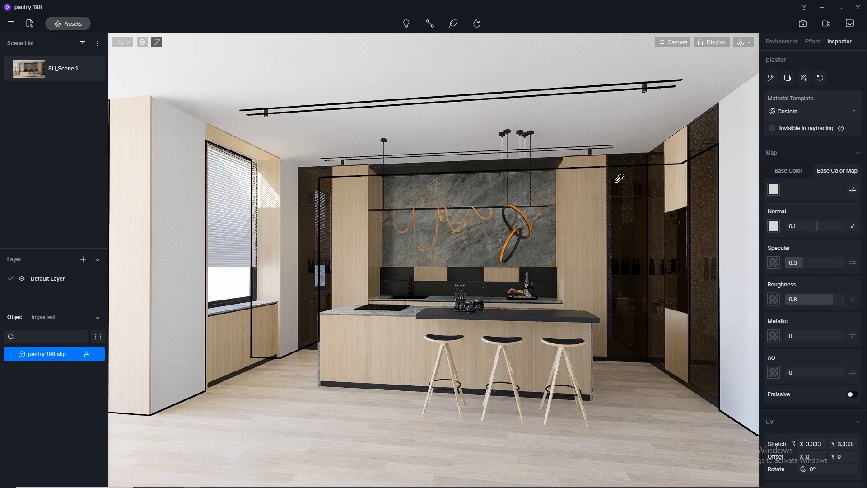
Apply the Normal Glass library material to the decanter and tumblers on the island's bar top
{"action": "left_click", "coordinate": [139, 123]}
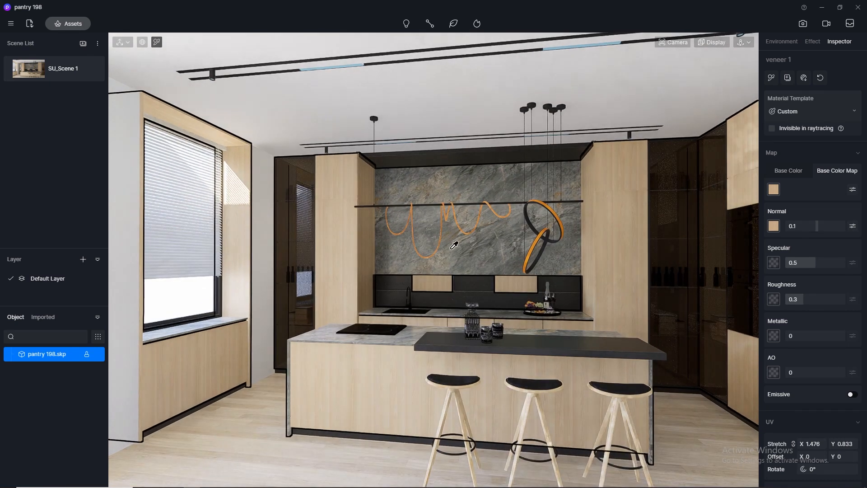
{"action": "scroll", "coordinate": [457, 243], "scroll_direction": "up", "scroll_amount": 5}
{"action": "middle_click_drag", "start_coordinate": [461, 318], "coordinate": [407, 224]}
{"action": "left_click", "coordinate": [658, 116]}
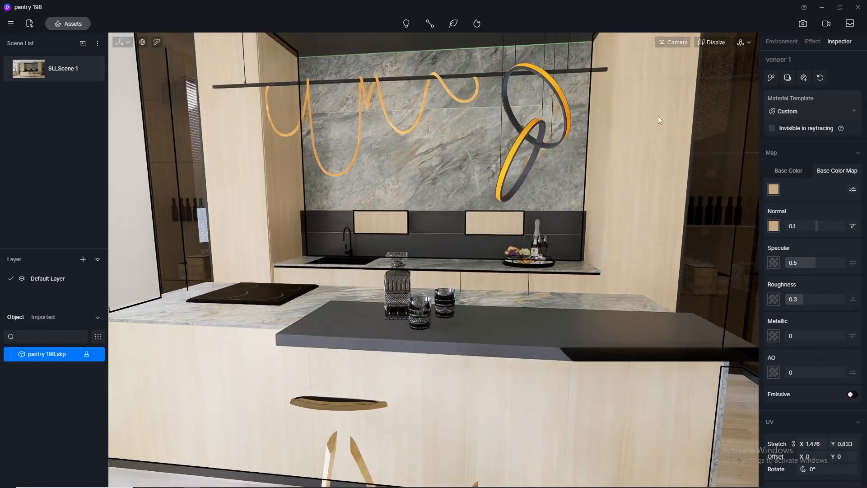
{"action": "left_click", "coordinate": [676, 42]}
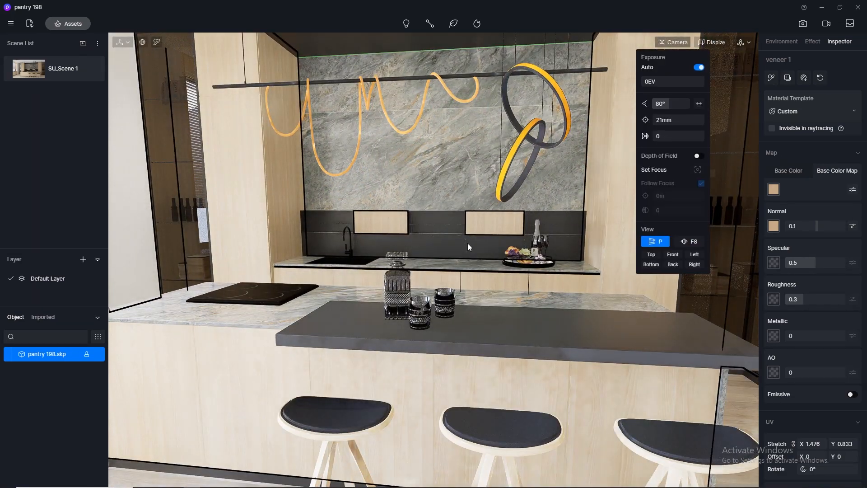
{"action": "scroll", "coordinate": [469, 271], "scroll_direction": "up", "scroll_amount": 3}
{"action": "scroll", "coordinate": [473, 335], "scroll_direction": "down", "scroll_amount": 3}
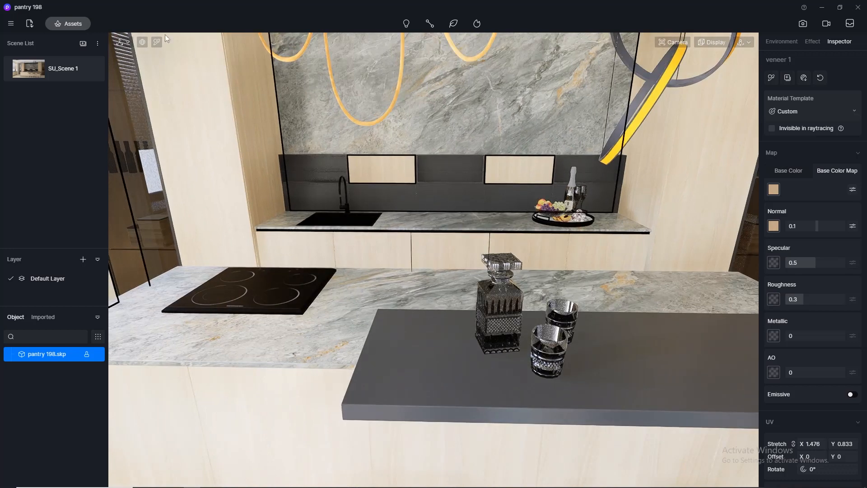
{"action": "left_click", "coordinate": [67, 24]}
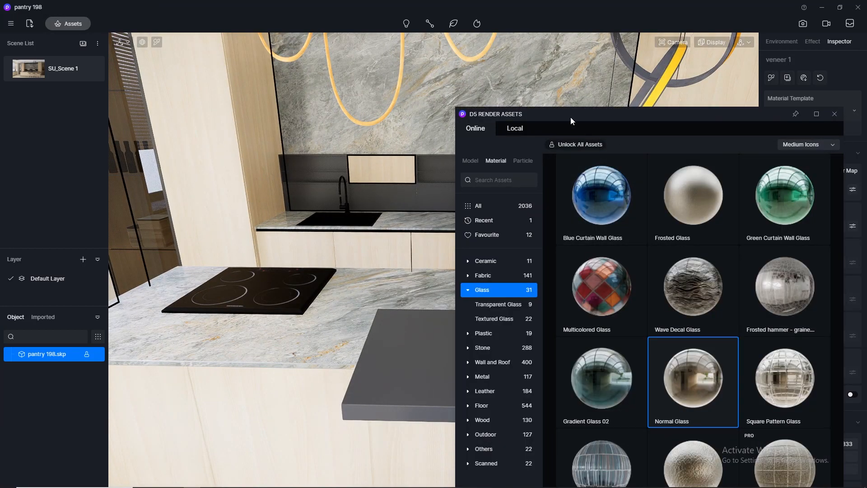
{"action": "left_click_drag", "start_coordinate": [570, 116], "coordinate": [722, 92]}
{"action": "left_click_drag", "start_coordinate": [833, 358], "coordinate": [506, 281]}
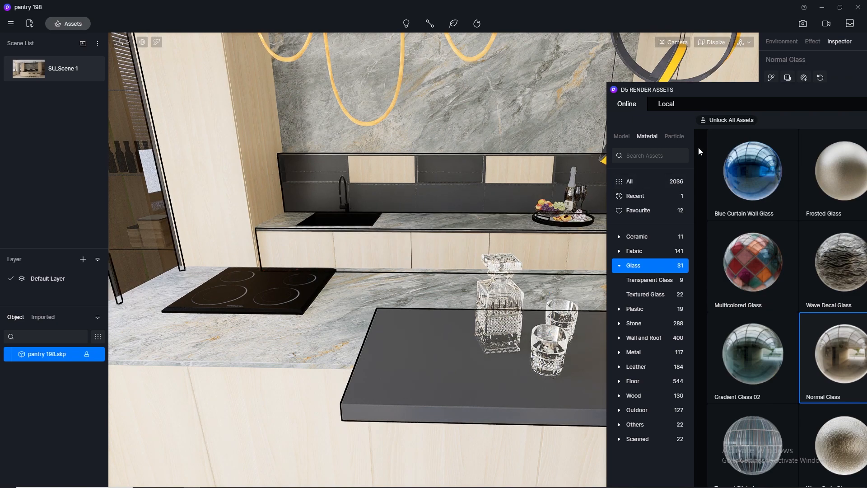
{"action": "left_click", "coordinate": [758, 97]}
{"action": "left_click", "coordinate": [771, 99]}
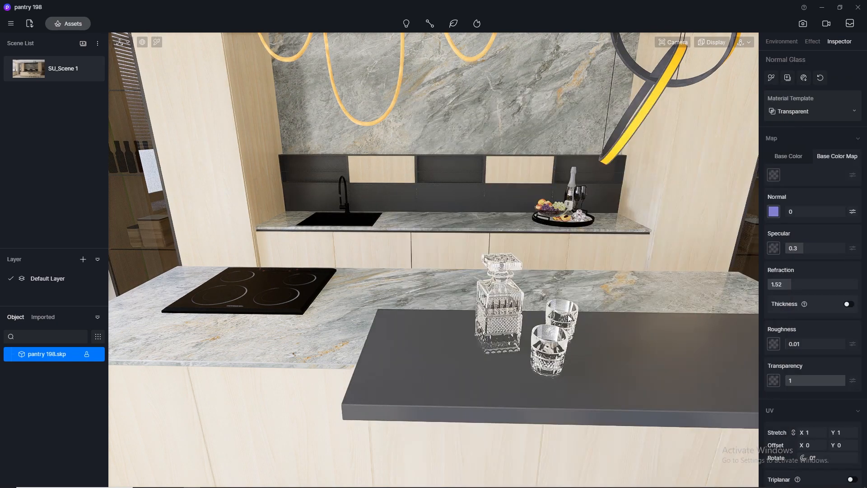
Sample the Ice_Tea liquid inside the tumbler and change its material template to Water
{"action": "scroll", "coordinate": [569, 317], "scroll_direction": "up", "scroll_amount": 3}
{"action": "right_click_drag", "start_coordinate": [558, 297], "coordinate": [542, 370]}
{"action": "middle_click_drag", "start_coordinate": [542, 370], "coordinate": [486, 275]}
{"action": "right_click_drag", "start_coordinate": [486, 275], "coordinate": [490, 385]}
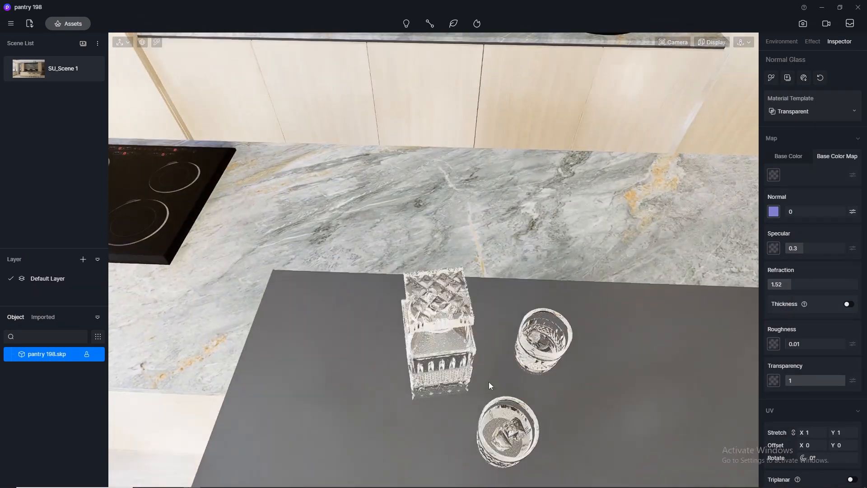
{"action": "scroll", "coordinate": [506, 425], "scroll_direction": "up", "scroll_amount": 5}
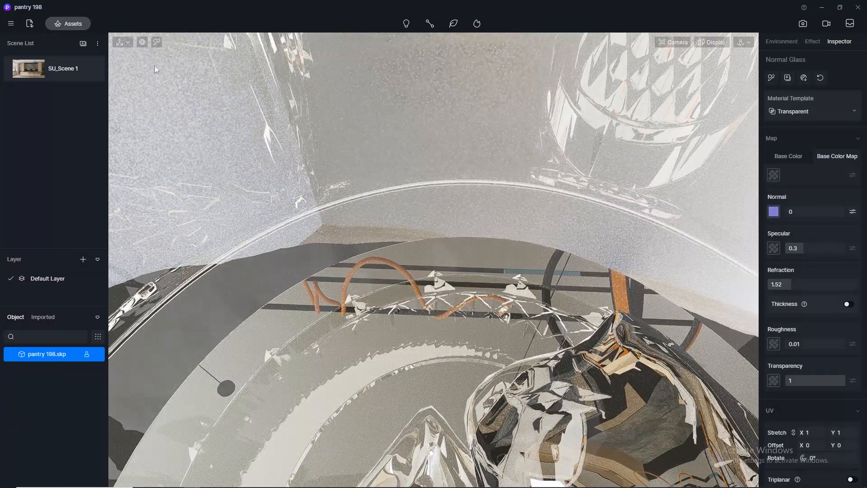
{"action": "left_click", "coordinate": [157, 43]}
{"action": "left_click", "coordinate": [463, 249]}
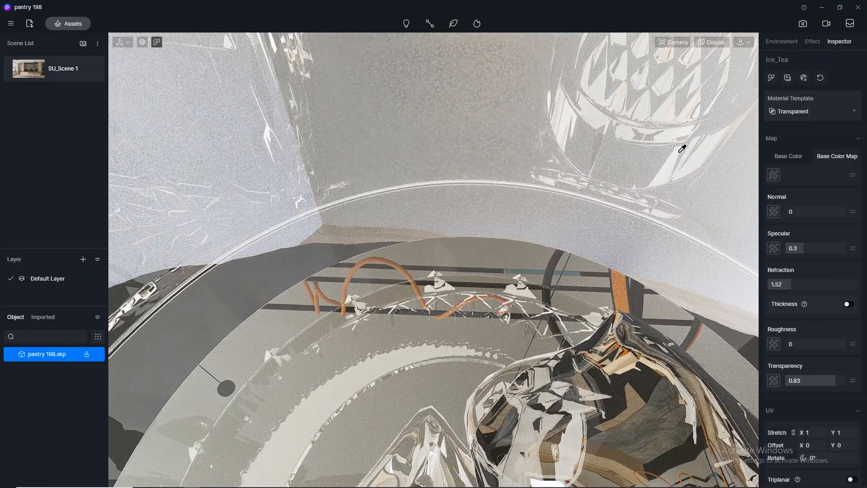
{"action": "left_click", "coordinate": [796, 111]}
{"action": "left_click", "coordinate": [794, 203]}
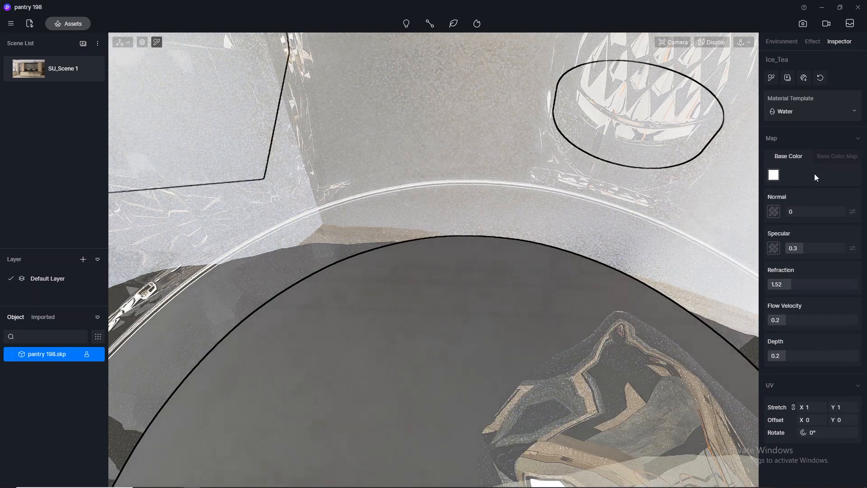
Set the Ice_Tea liquid's base colour to an orange of about H 30, S 63, V 88
{"action": "left_click", "coordinate": [773, 174]}
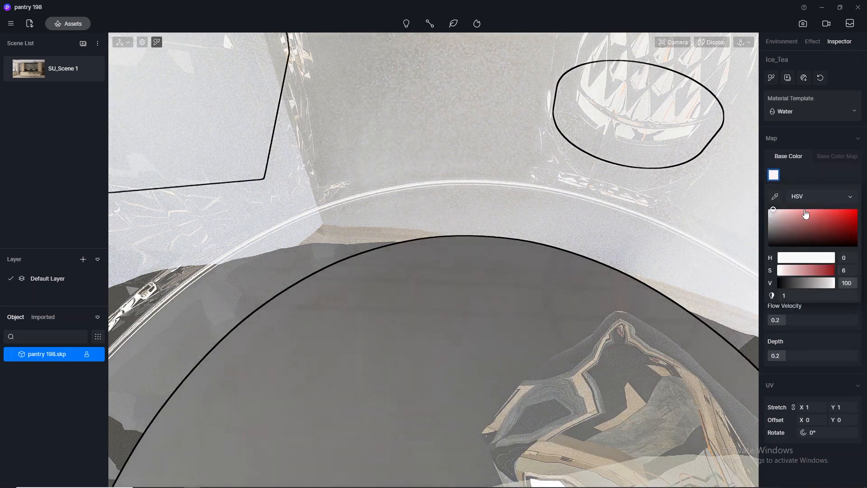
{"action": "left_click", "coordinate": [825, 215]}
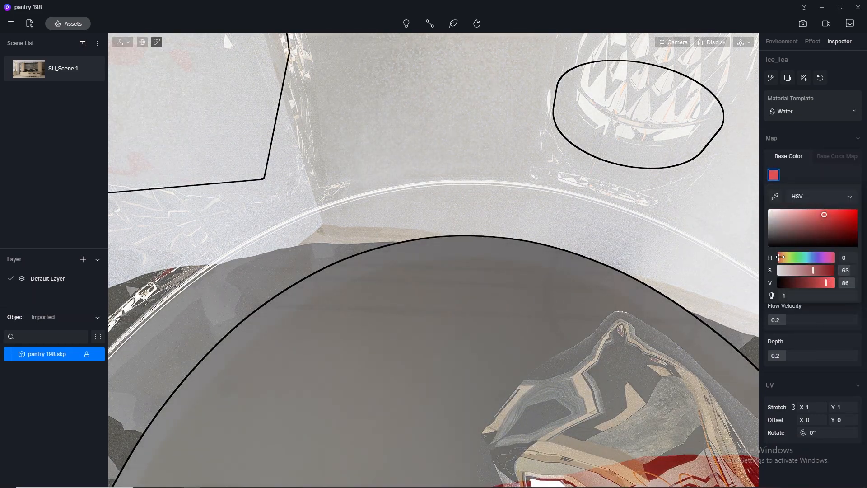
{"action": "mouse_move", "coordinate": [780, 257]}
{"action": "left_mouse_down"}
{"action": "mouse_move", "coordinate": [797, 257]}
{"action": "mouse_move", "coordinate": [783, 257]}
{"action": "left_mouse_up"}
{"action": "left_click", "coordinate": [824, 214]}
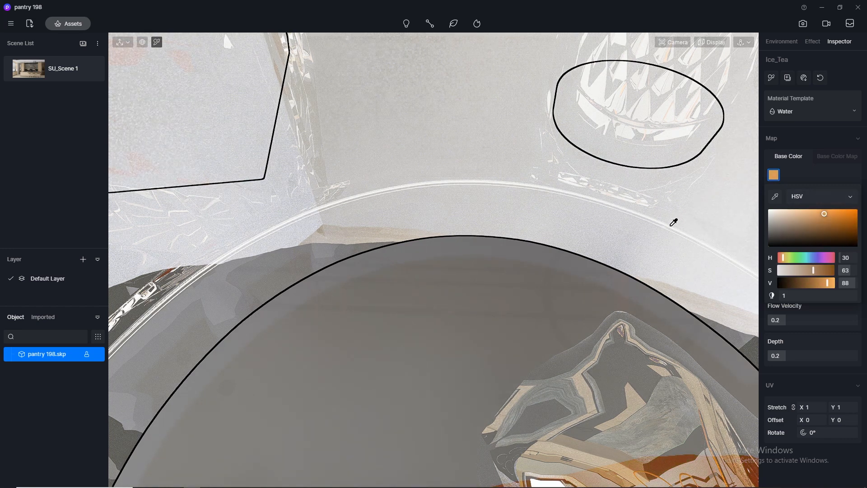
Set the Ice_Tea liquid's water depth to 0.5
{"action": "left_click", "coordinate": [791, 355]}
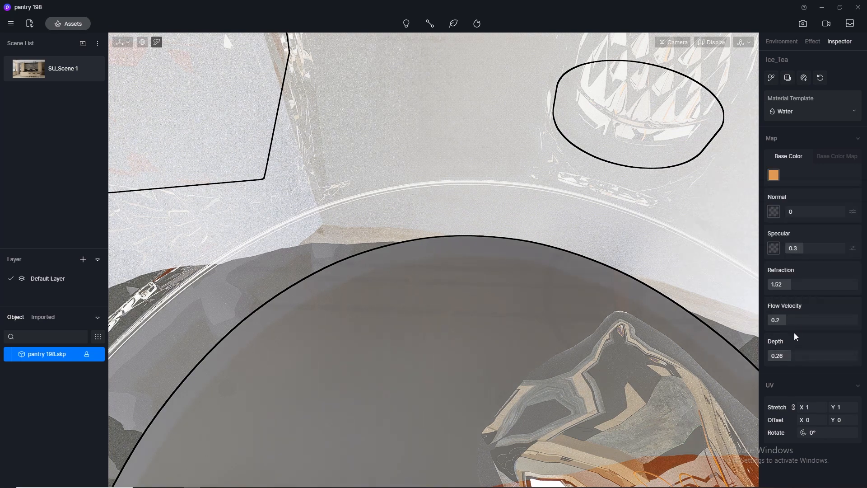
{"action": "left_click", "coordinate": [794, 355]}
{"action": "type", "text": "0.5"}
{"action": "key", "text": "Return"}
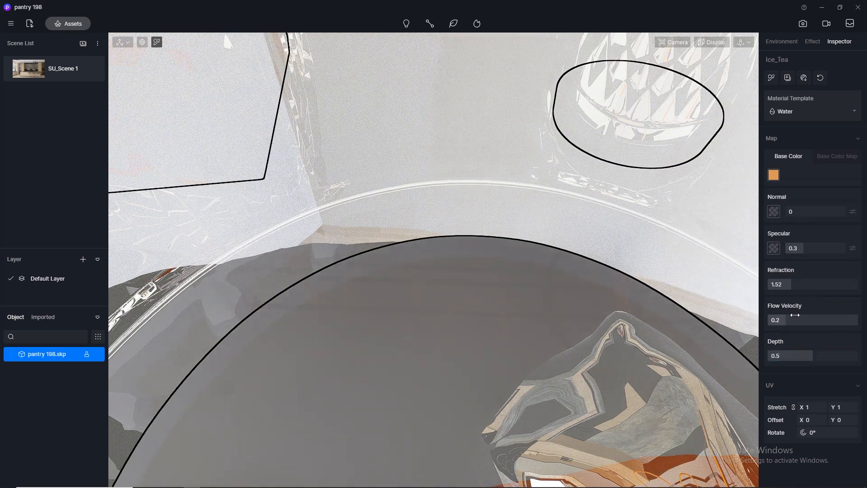
Apply the Normal Glass library material to the champagne flutes on the back counter's tray
{"action": "scroll", "coordinate": [455, 165], "scroll_direction": "down", "scroll_amount": 10}
{"action": "middle_click_drag", "start_coordinate": [473, 76], "coordinate": [475, 51]}
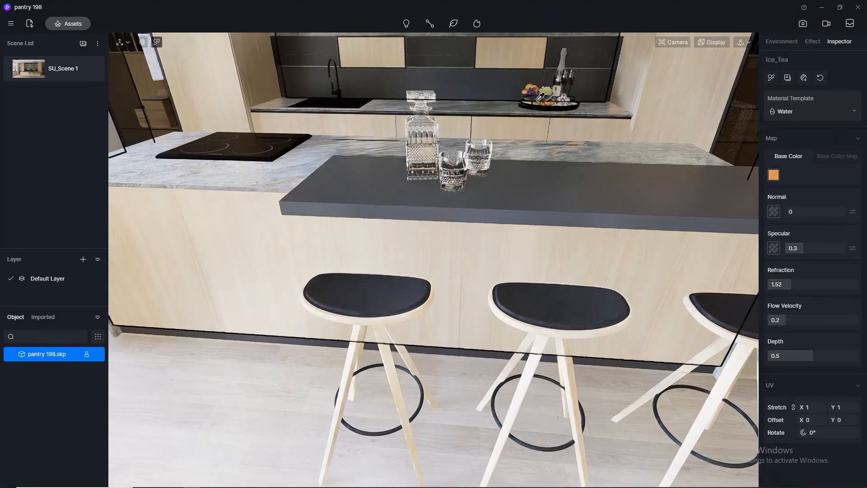
{"action": "scroll", "coordinate": [580, 71], "scroll_direction": "up", "scroll_amount": 8}
{"action": "scroll", "coordinate": [581, 71], "scroll_direction": "up", "scroll_amount": 8}
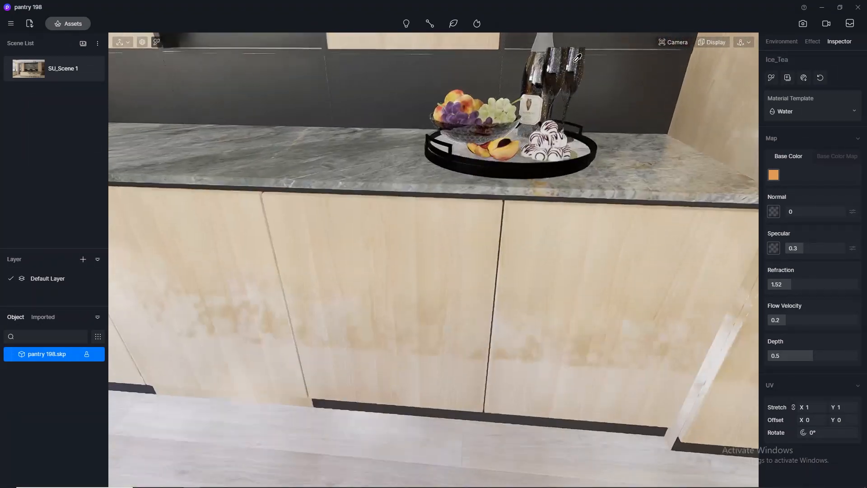
{"action": "middle_click_drag", "start_coordinate": [526, 52], "coordinate": [466, 148]}
{"action": "key", "text": "Escape"}
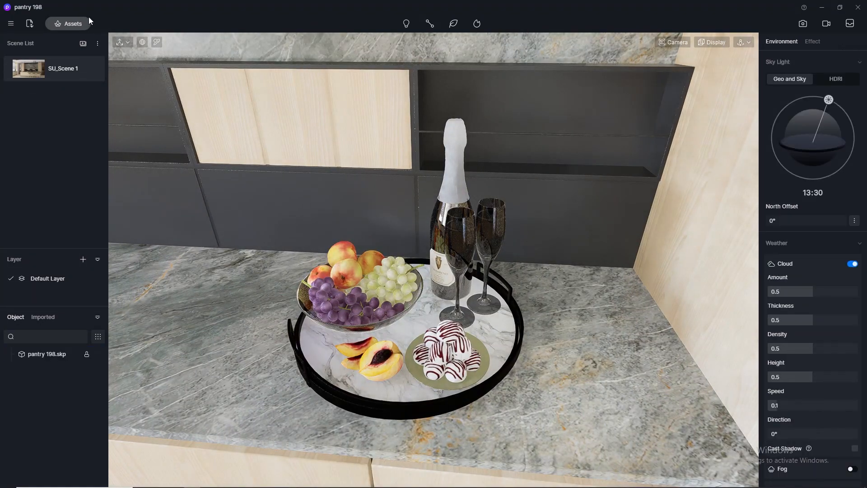
{"action": "left_click", "coordinate": [67, 25]}
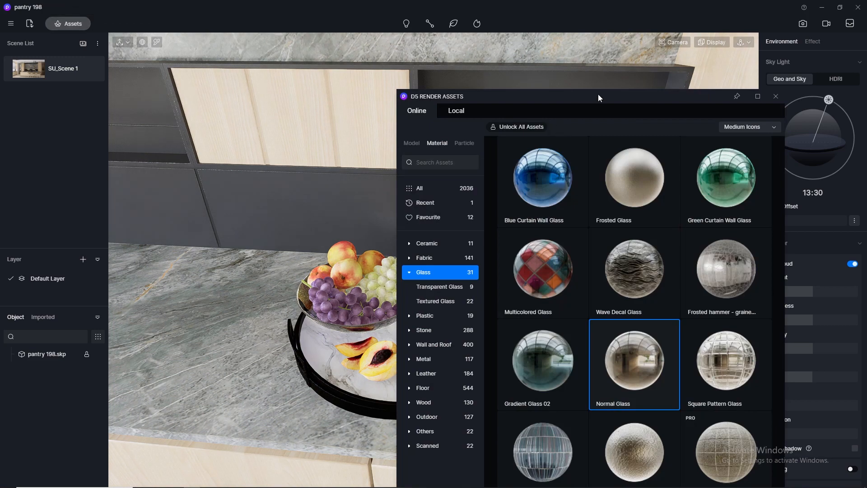
{"action": "left_click_drag", "start_coordinate": [598, 94], "coordinate": [241, 90]}
{"action": "left_click_drag", "start_coordinate": [298, 343], "coordinate": [466, 218]}
{"action": "left_click", "coordinate": [414, 86]}
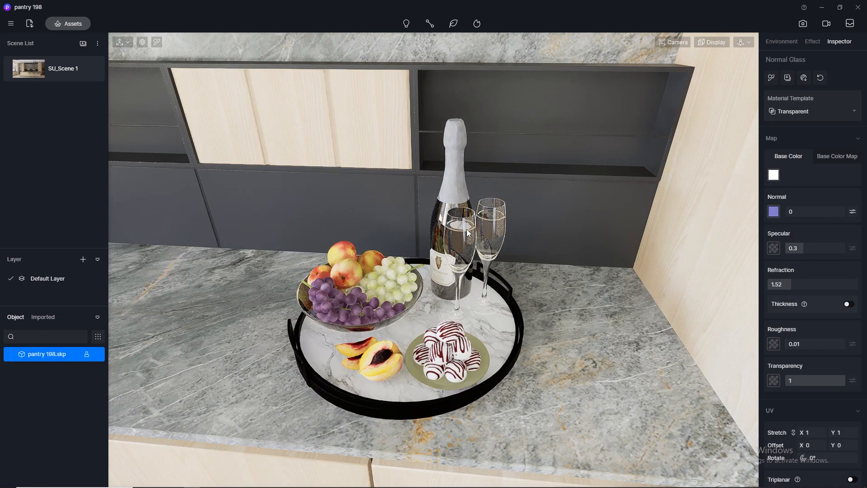
Sample the Wine_White liquid inside the champagne flute and change its material template to Water
{"action": "scroll", "coordinate": [459, 205], "scroll_direction": "up", "scroll_amount": 5}
{"action": "scroll", "coordinate": [457, 208], "scroll_direction": "down", "scroll_amount": 5}
{"action": "scroll", "coordinate": [451, 199], "scroll_direction": "up", "scroll_amount": 2}
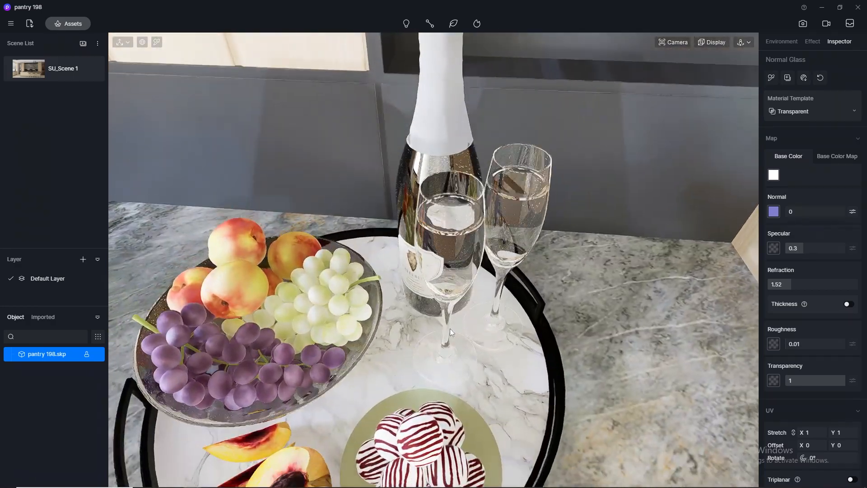
{"action": "scroll", "coordinate": [451, 191], "scroll_direction": "up", "scroll_amount": 3}
{"action": "scroll", "coordinate": [451, 190], "scroll_direction": "up", "scroll_amount": 4}
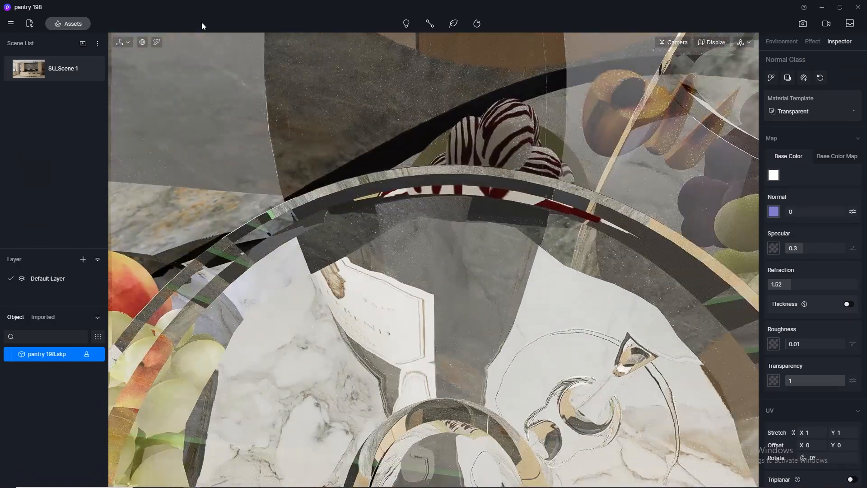
{"action": "left_click", "coordinate": [154, 43]}
{"action": "left_click", "coordinate": [511, 293]}
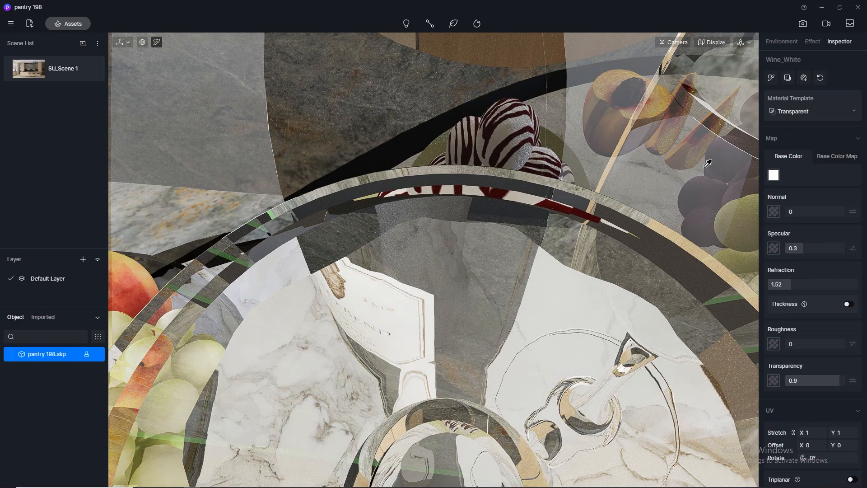
{"action": "left_click", "coordinate": [841, 114]}
{"action": "left_click", "coordinate": [806, 215]}
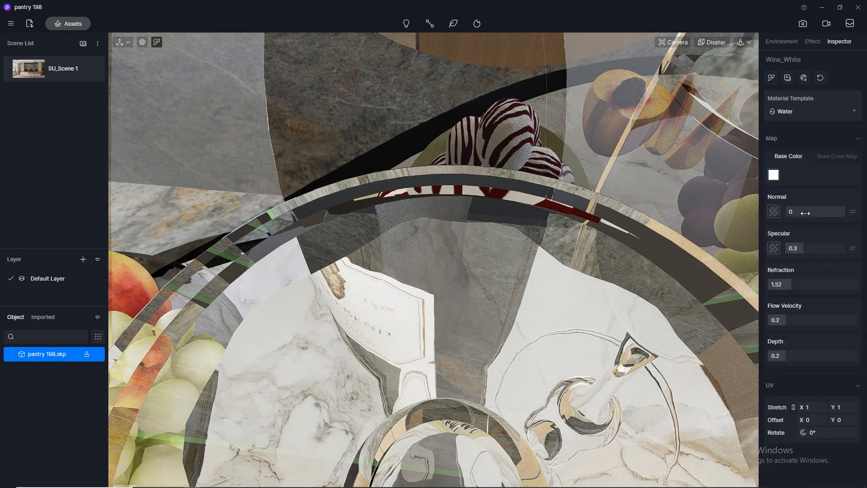
Set the Wine_White liquid's base colour to a light red and its water depth to 0.5
{"action": "left_click_drag", "start_coordinate": [768, 210], "coordinate": [811, 209]}
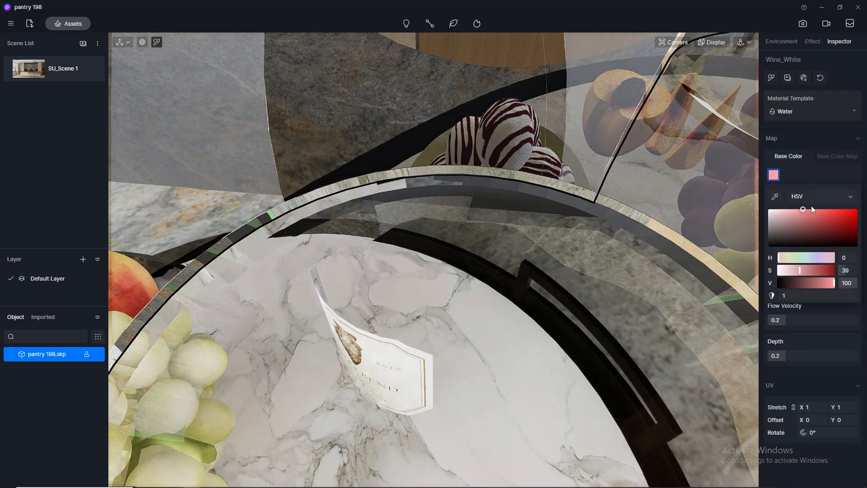
{"action": "left_click", "coordinate": [784, 356]}
{"action": "key", "text": "Return"}
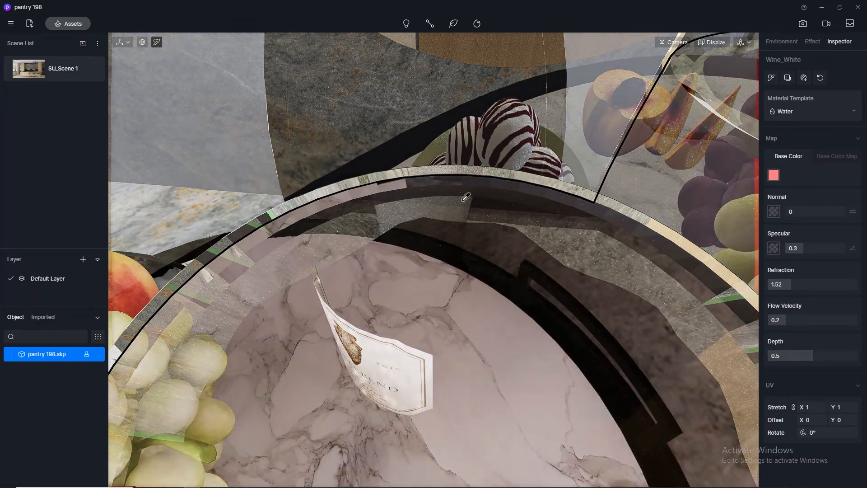
Apply the Gold Foil metal library material to the foil wrap on the champagne bottle's neck
{"action": "scroll", "coordinate": [465, 196], "scroll_direction": "down", "scroll_amount": 5}
{"action": "middle_click_drag", "start_coordinate": [487, 248], "coordinate": [511, 162]}
{"action": "left_click", "coordinate": [61, 26]}
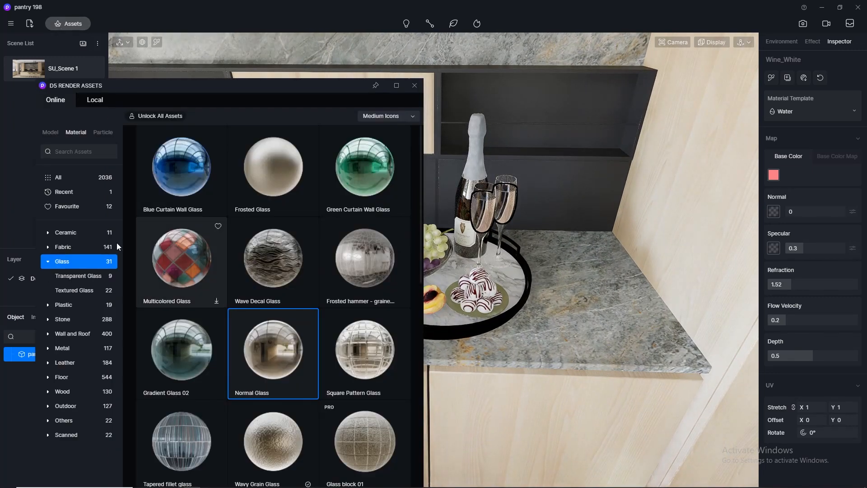
{"action": "left_click", "coordinate": [79, 356]}
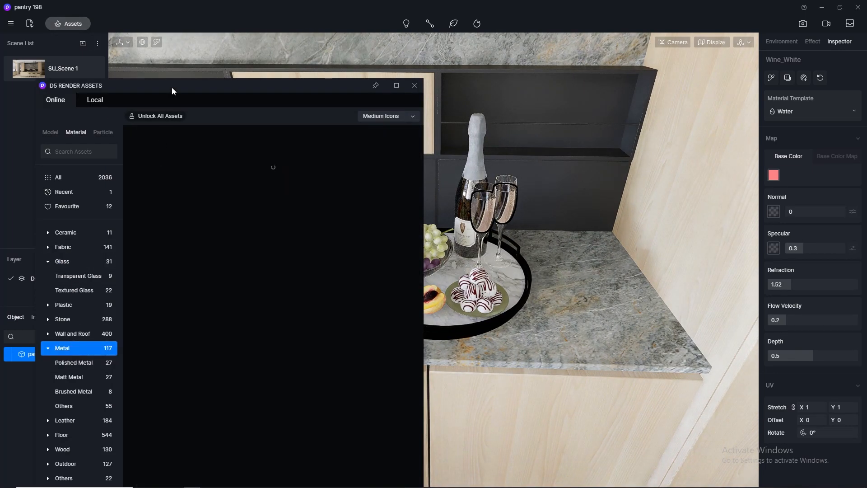
{"action": "left_click_drag", "start_coordinate": [172, 90], "coordinate": [151, 34]}
{"action": "scroll", "coordinate": [180, 204], "scroll_direction": "down", "scroll_amount": 5}
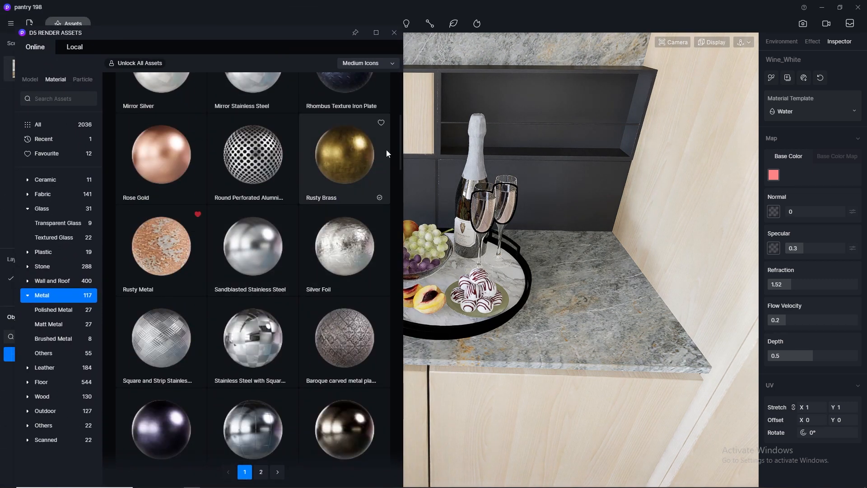
{"action": "scroll", "coordinate": [350, 167], "scroll_direction": "up", "scroll_amount": 5}
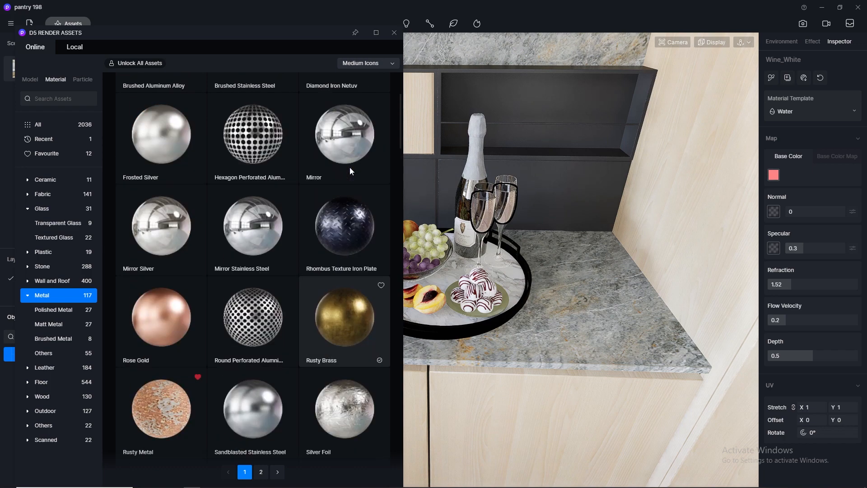
{"action": "scroll", "coordinate": [350, 171], "scroll_direction": "down", "scroll_amount": 8}
{"action": "scroll", "coordinate": [351, 172], "scroll_direction": "down", "scroll_amount": 6}
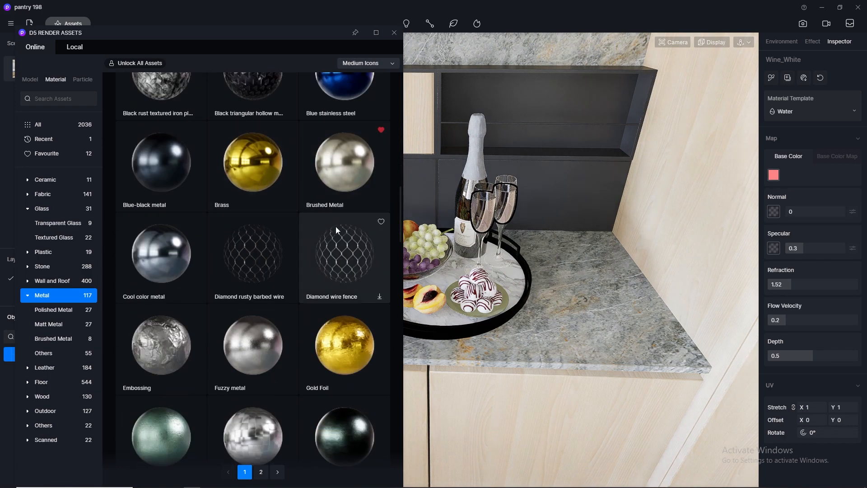
{"action": "scroll", "coordinate": [334, 253], "scroll_direction": "down", "scroll_amount": 1}
{"action": "left_click_drag", "start_coordinate": [334, 294], "coordinate": [481, 119]}
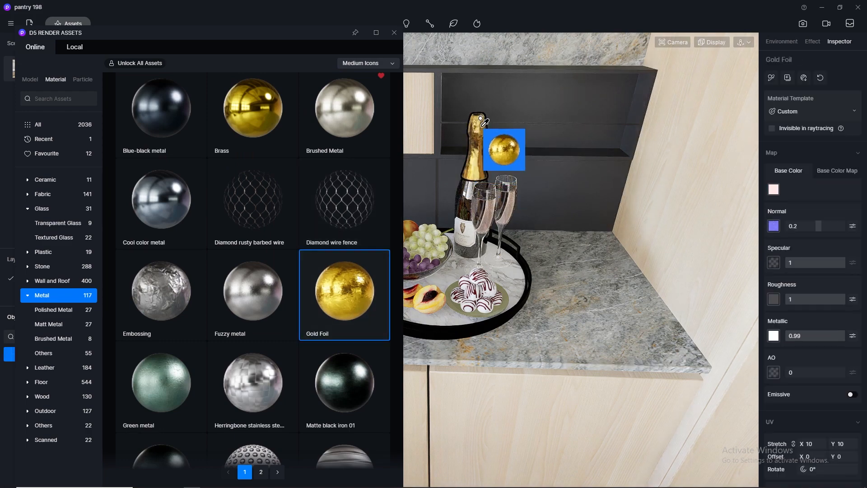
{"action": "left_click", "coordinate": [394, 33]}
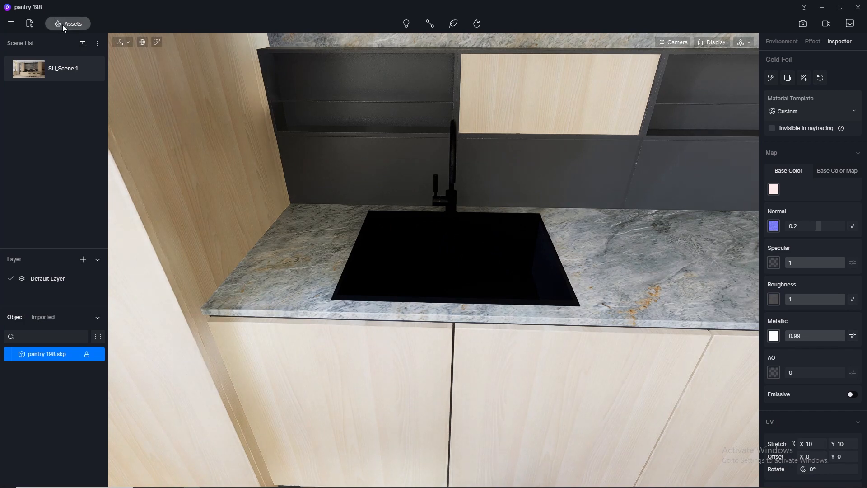
Apply the Black Iron metal library material to the black sink in the back counter
{"action": "left_click", "coordinate": [64, 28]}
{"action": "scroll", "coordinate": [292, 158], "scroll_direction": "down", "scroll_amount": 10}
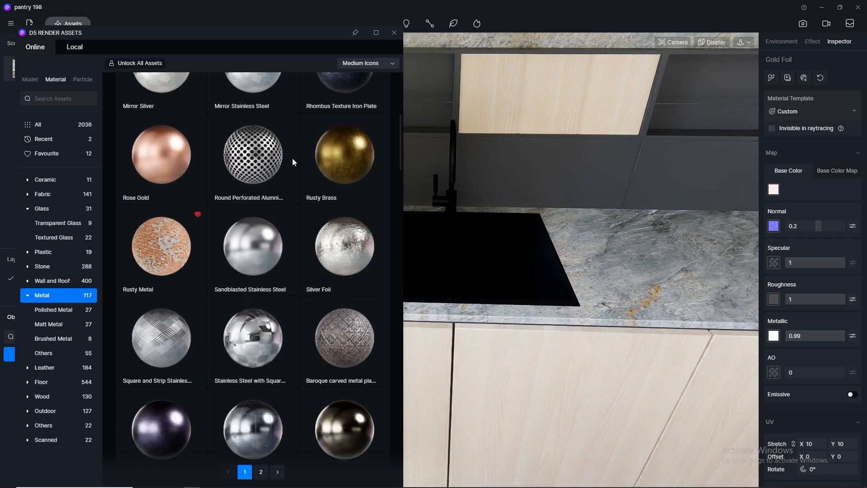
{"action": "scroll", "coordinate": [292, 158], "scroll_direction": "up", "scroll_amount": 6}
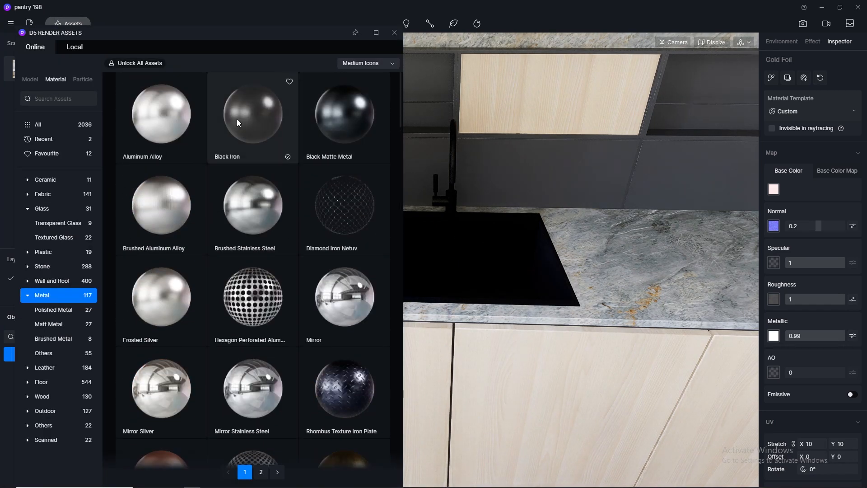
{"action": "left_click_drag", "start_coordinate": [242, 118], "coordinate": [526, 217]}
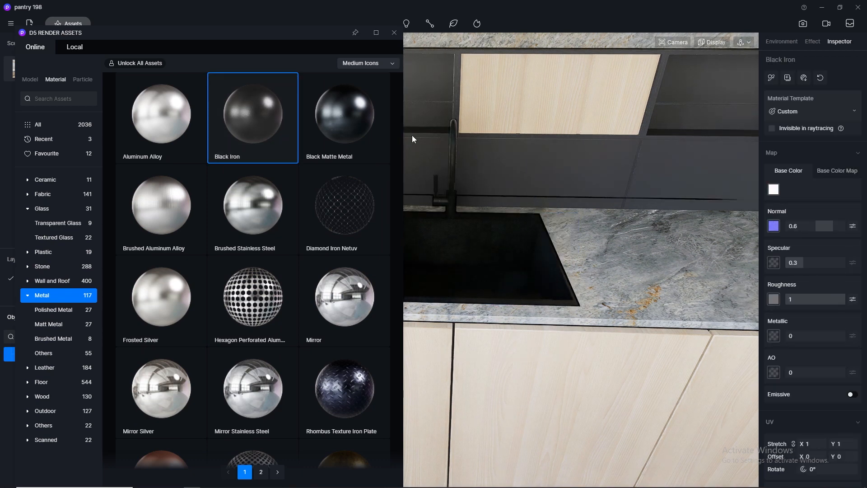
{"action": "left_click", "coordinate": [394, 33]}
Return to the SU_Scene 1 view and save the project
{"action": "scroll", "coordinate": [284, 169], "scroll_direction": "down", "scroll_amount": 5}
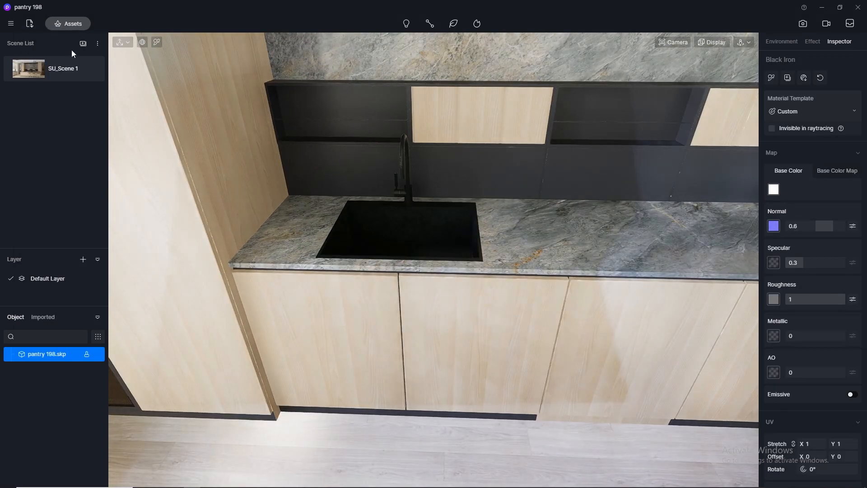
{"action": "left_click", "coordinate": [36, 72]}
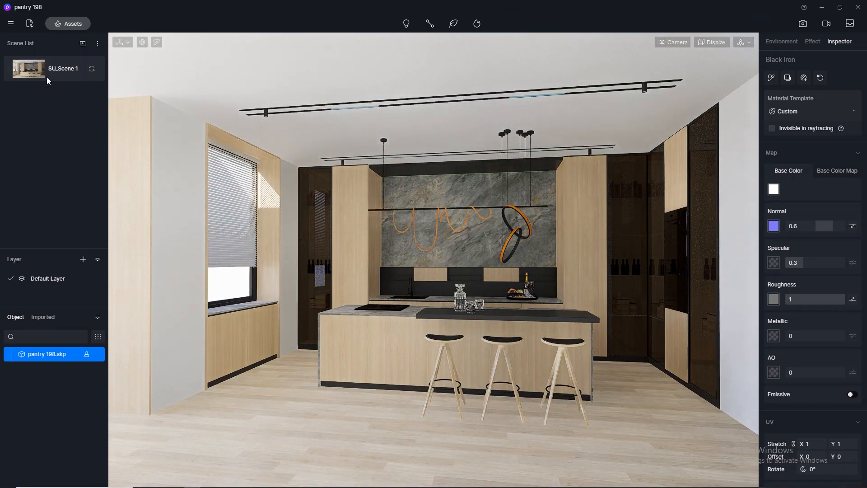
{"action": "left_click", "coordinate": [157, 42]}
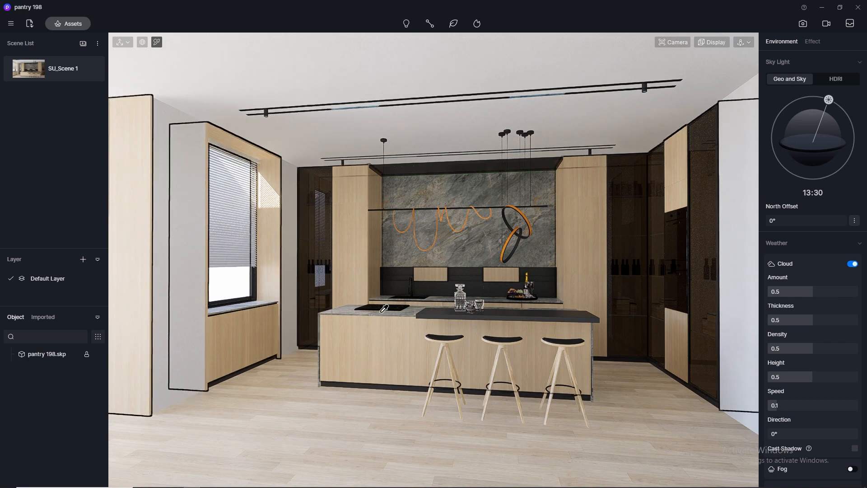
{"action": "left_click", "coordinate": [11, 23]}
{"action": "mouse_move", "coordinate": [20, 43]}
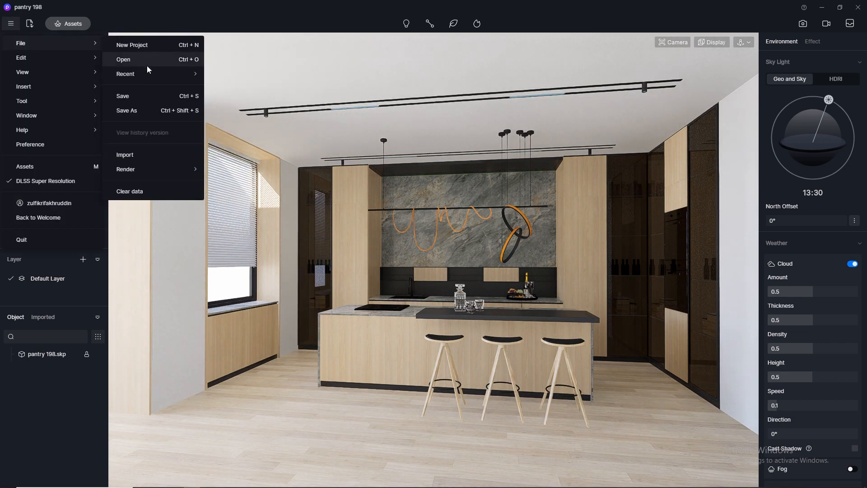
{"action": "left_click", "coordinate": [122, 96]}
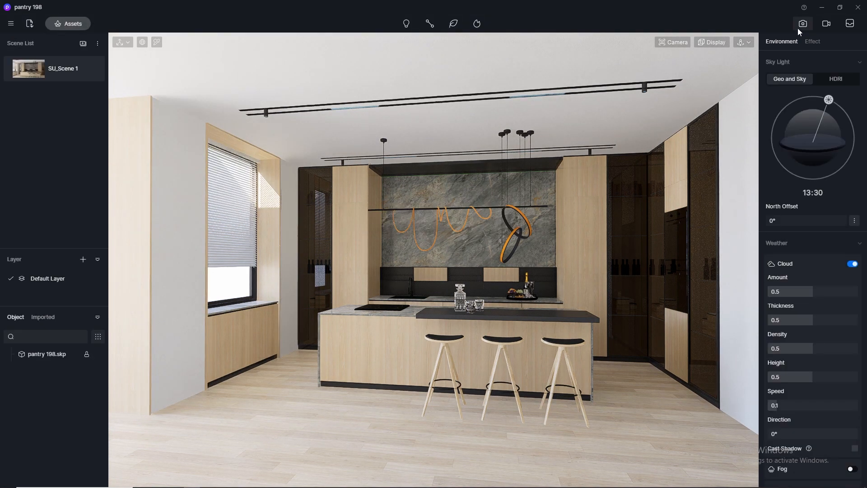
Switch to image rendering and light the scene with the custom HDRI HDR_029_Sky_Cloudy_Ref
{"action": "left_click", "coordinate": [798, 26]}
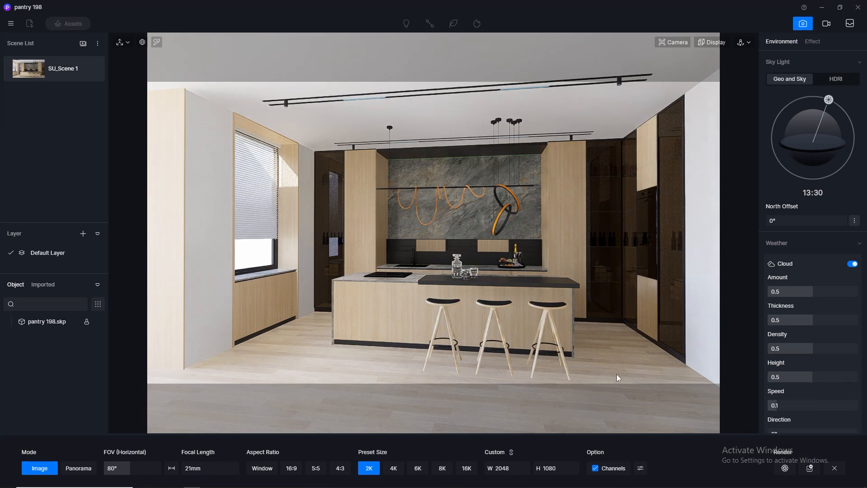
{"action": "left_click", "coordinate": [835, 80]}
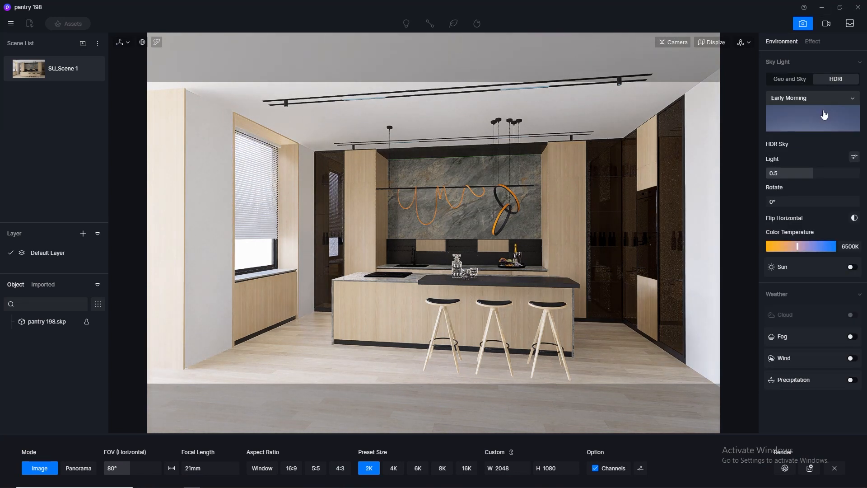
{"action": "left_click", "coordinate": [829, 96]}
{"action": "left_click", "coordinate": [784, 173]}
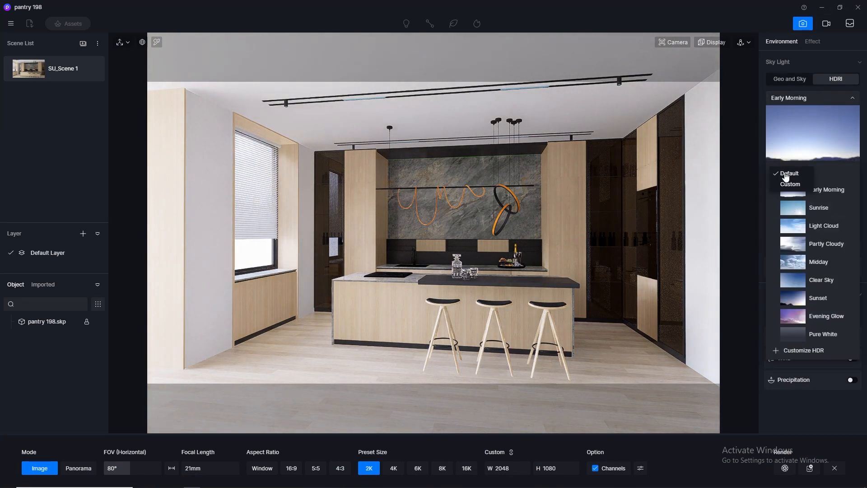
{"action": "left_click", "coordinate": [789, 185]}
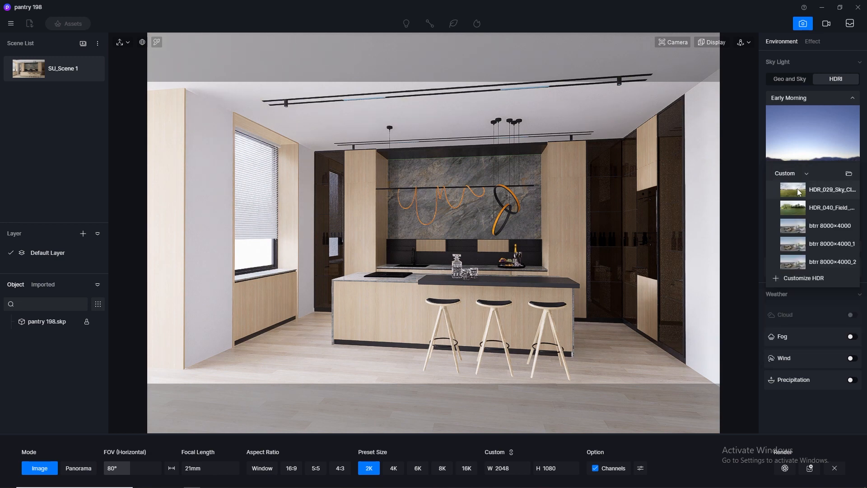
{"action": "left_click", "coordinate": [799, 191]}
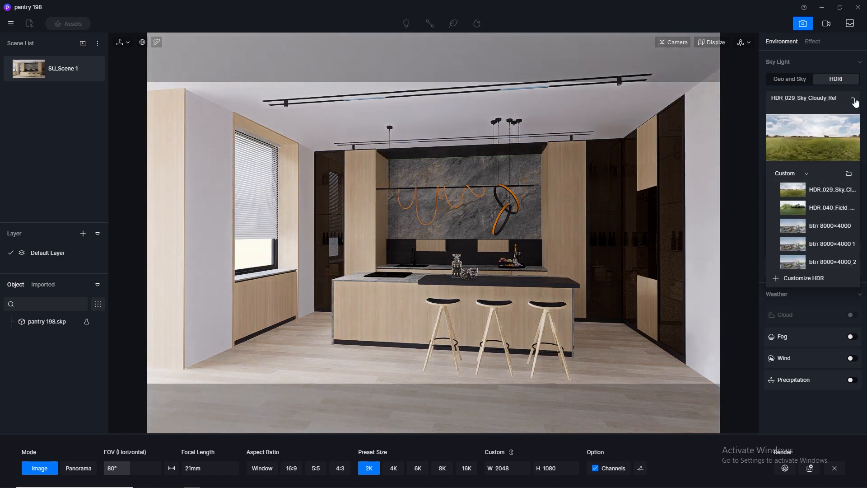
{"action": "left_click", "coordinate": [854, 100]}
Set the HDR sky's light to 0.3 and its separate background brightness to 0.03
{"action": "left_click", "coordinate": [801, 174]}
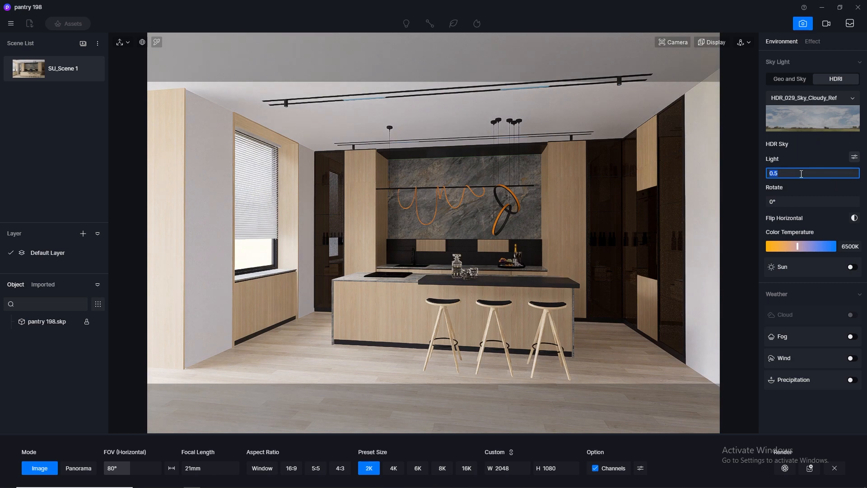
{"action": "key", "text": "Return"}
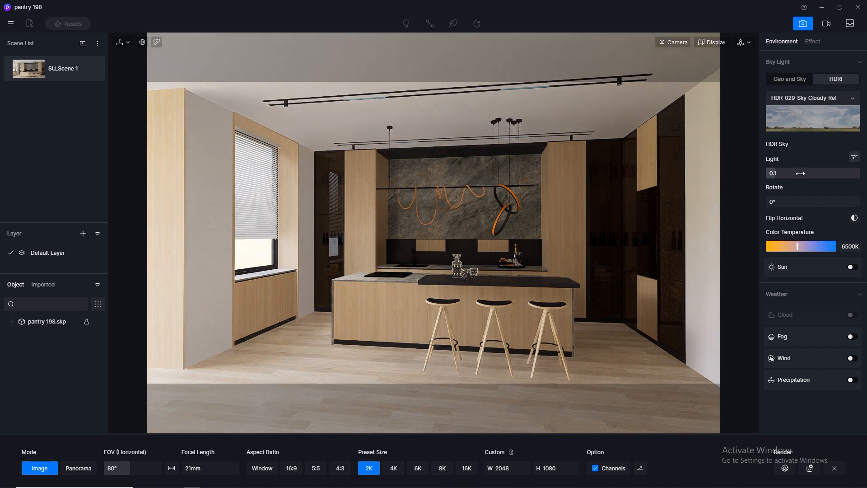
{"action": "key", "text": "Return"}
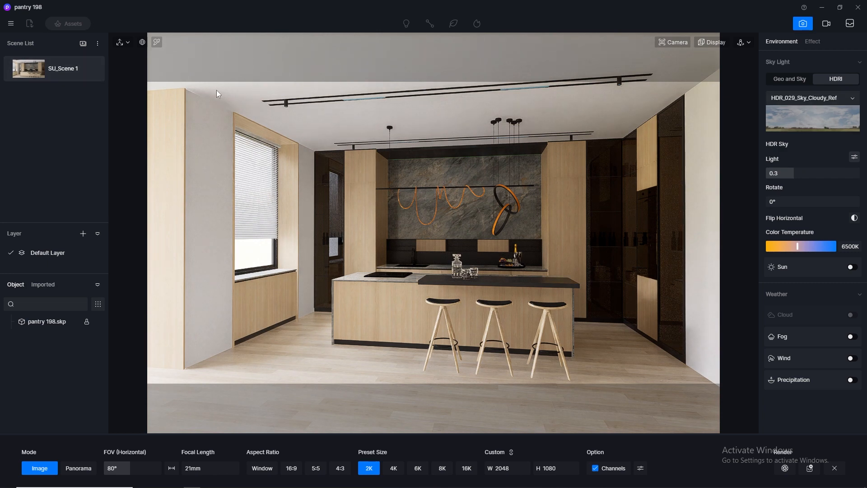
{"action": "left_click", "coordinate": [854, 157]}
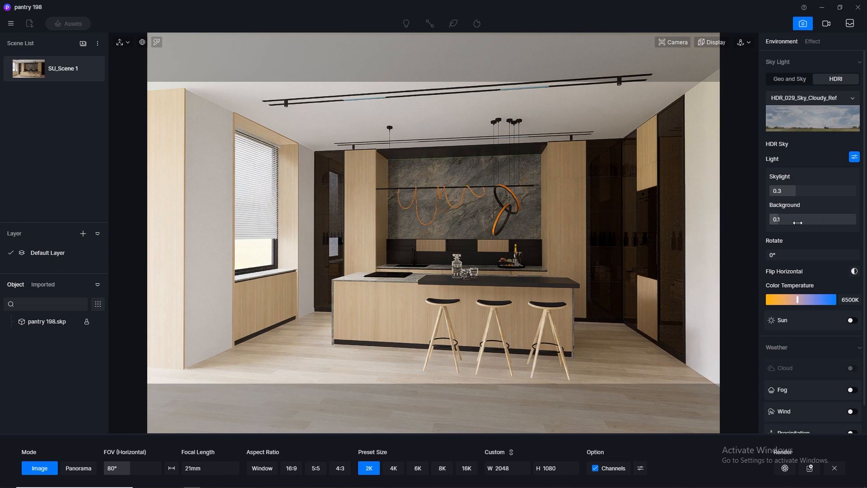
{"action": "key", "text": "Return"}
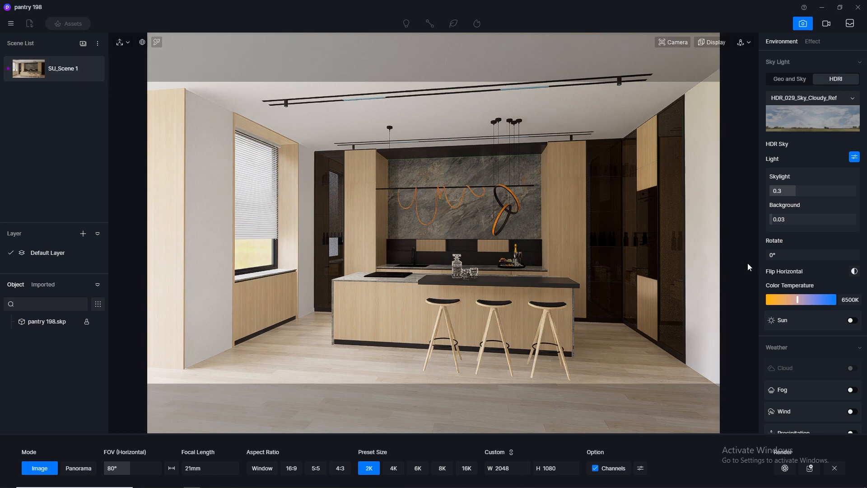
Enable the sun with a custom direction at altitude 31.3 and azimuth 283.7
{"action": "left_click", "coordinate": [855, 321]}
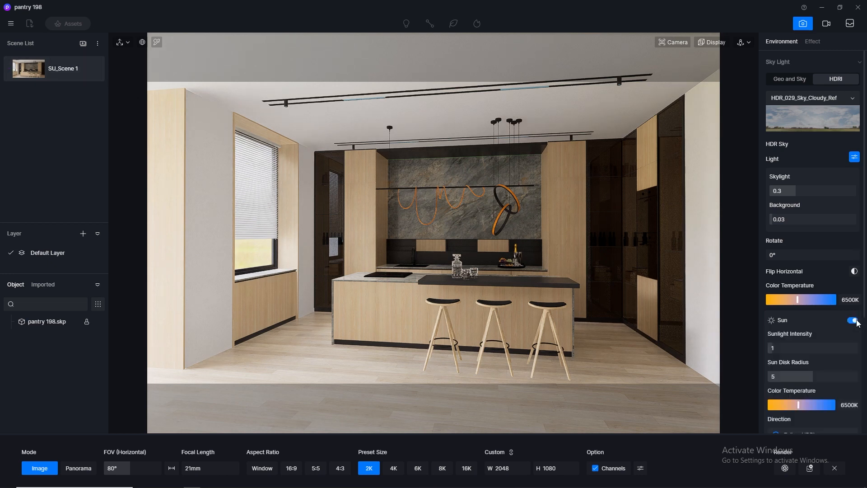
{"action": "scroll", "coordinate": [819, 310], "scroll_direction": "down", "scroll_amount": 2}
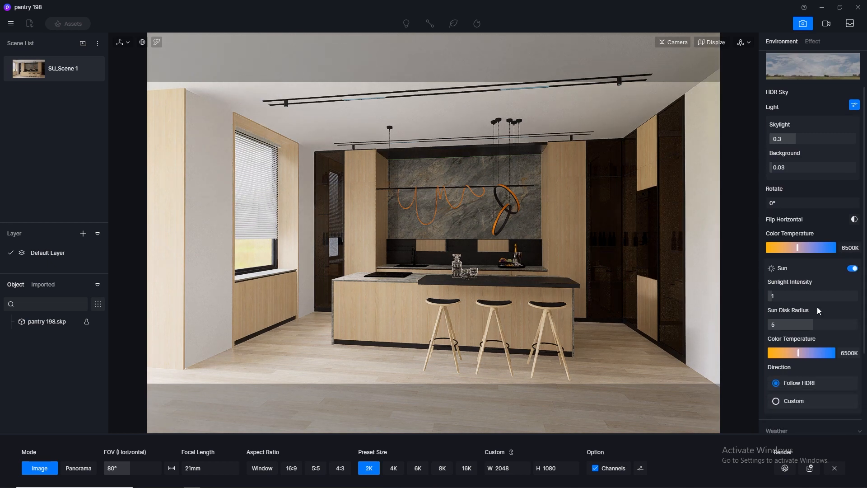
{"action": "left_click", "coordinate": [778, 405]}
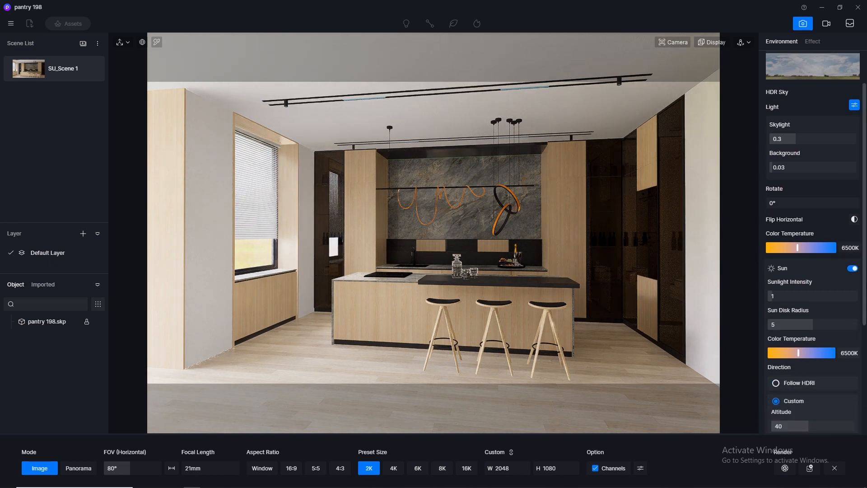
{"action": "scroll", "coordinate": [808, 361], "scroll_direction": "down", "scroll_amount": 4}
{"action": "left_click_drag", "start_coordinate": [792, 325], "coordinate": [802, 326]}
{"action": "left_click_drag", "start_coordinate": [774, 352], "coordinate": [836, 353]}
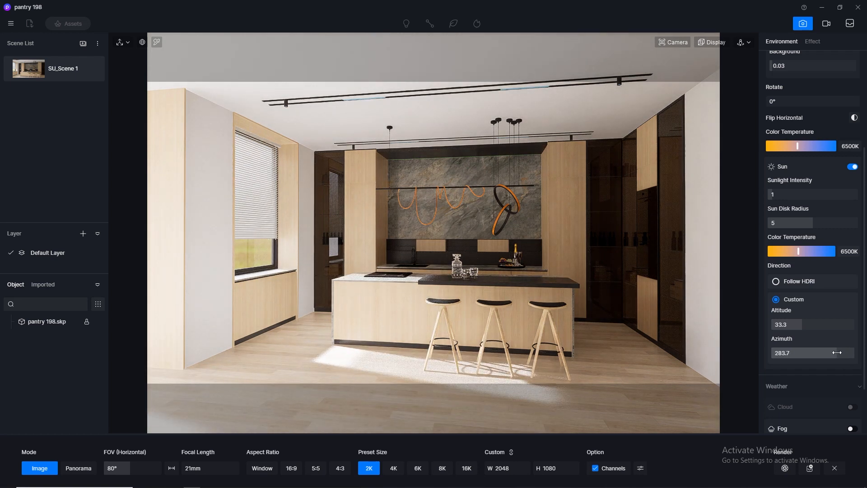
{"action": "mouse_move", "coordinate": [802, 326]}
{"action": "left_mouse_down"}
{"action": "mouse_move", "coordinate": [808, 335]}
{"action": "mouse_move", "coordinate": [800, 330]}
{"action": "left_mouse_up"}
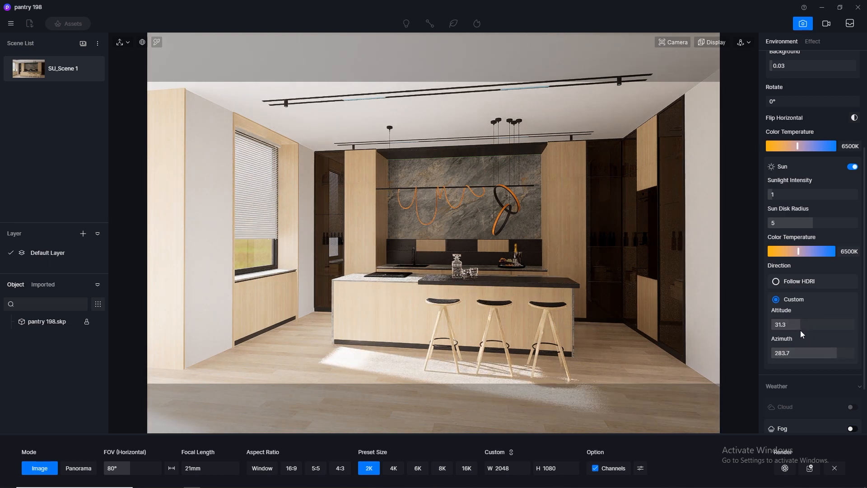
Try a sunlight intensity of 0.12, and set it to 0.5 instead
{"action": "left_click", "coordinate": [790, 193]}
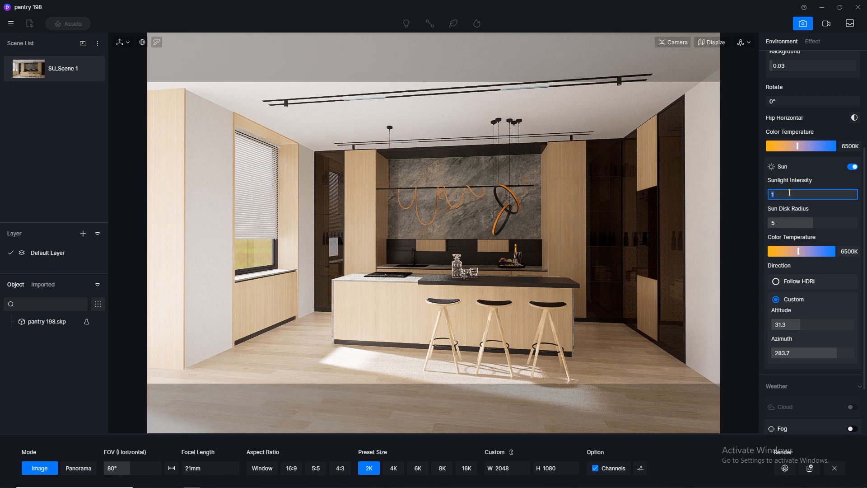
{"action": "type", "text": "0.12"}
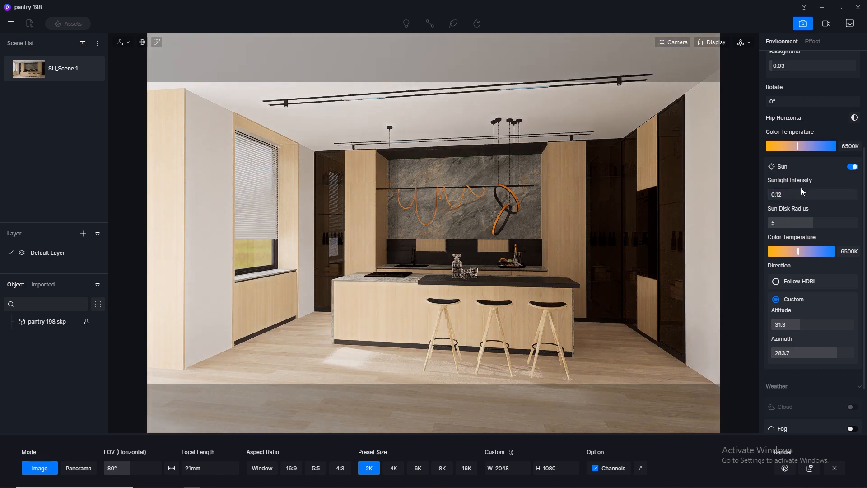
{"action": "double_click", "coordinate": [803, 195]}
{"action": "type", "text": "0.5"}
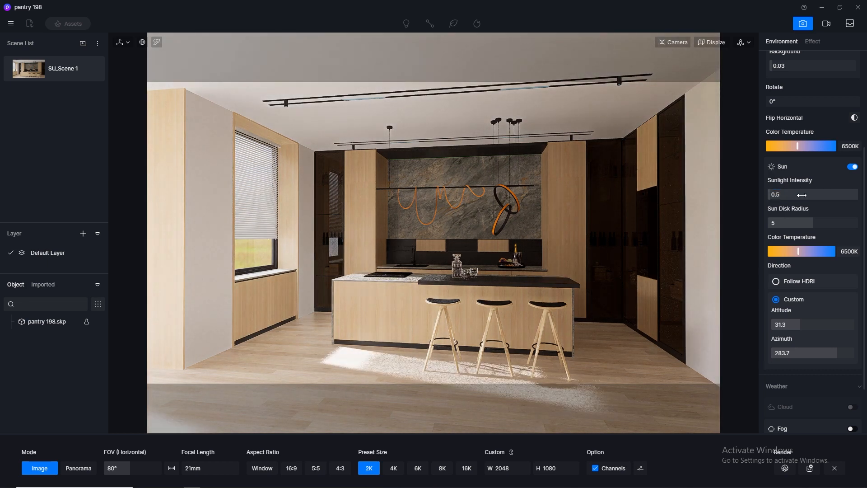
Try a sunlight intensity of 0.3
{"action": "key", "text": "BackSpace"}
{"action": "type", "text": "3"}
{"action": "key", "text": "Return"}
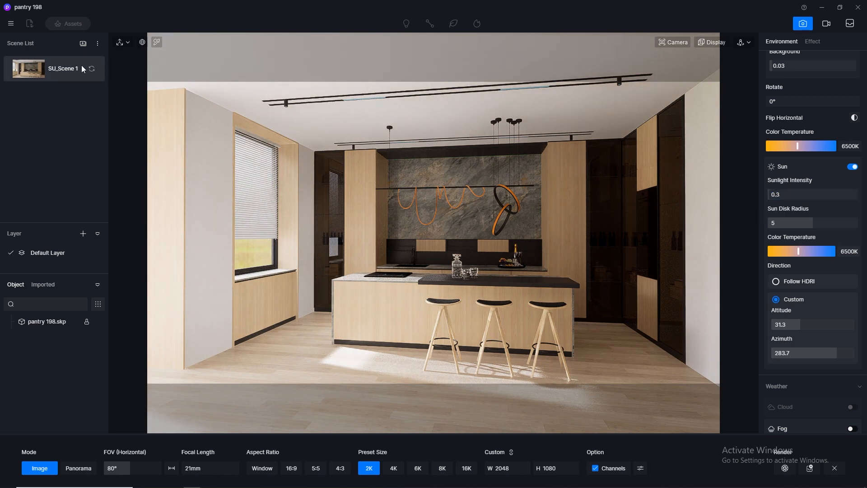
Save the pantry 198 project
{"action": "left_click", "coordinate": [18, 25]}
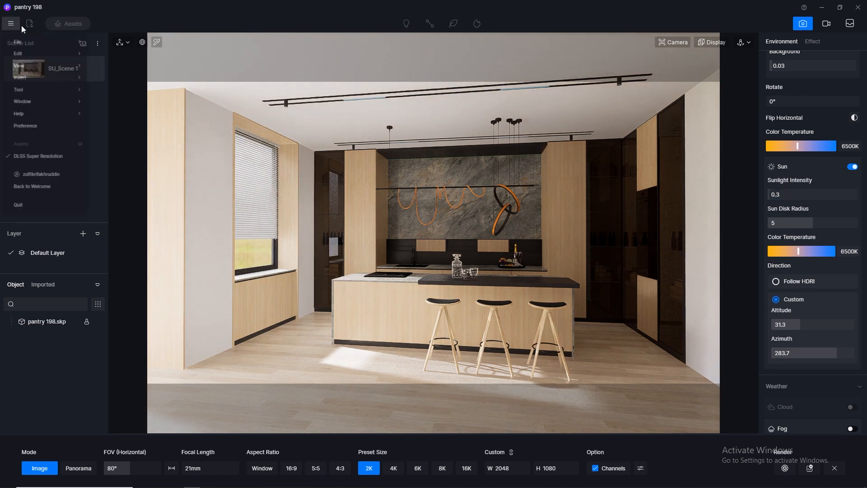
{"action": "mouse_move", "coordinate": [78, 43]}
{"action": "left_click", "coordinate": [137, 93]}
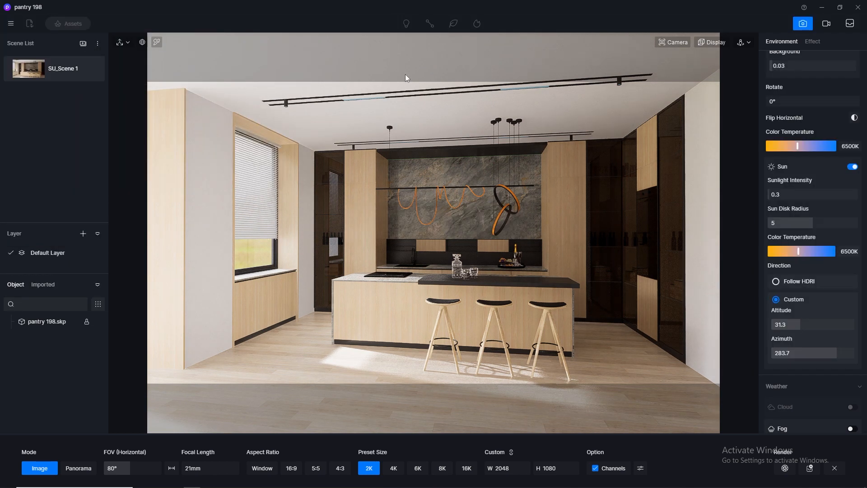
{"action": "left_click", "coordinate": [11, 25]}
{"action": "mouse_move", "coordinate": [65, 42]}
{"action": "left_click", "coordinate": [136, 97]}
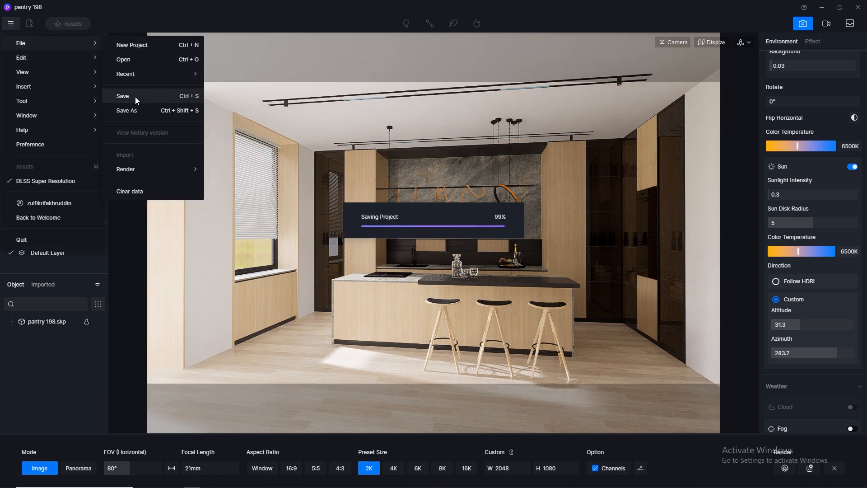
Try a sunlight intensity of 0.1, and set it to 0.2 instead
{"action": "double_click", "coordinate": [792, 199]}
{"action": "type", "text": "0.1"}
{"action": "key", "text": "Return"}
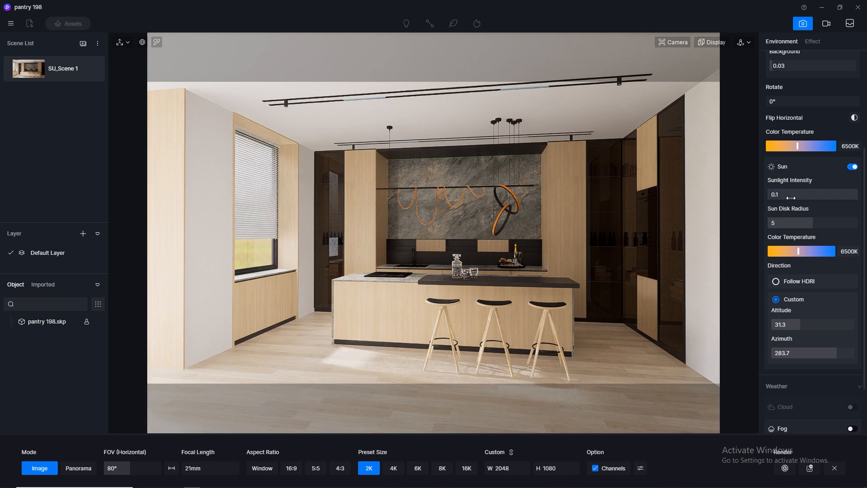
{"action": "double_click", "coordinate": [791, 198]}
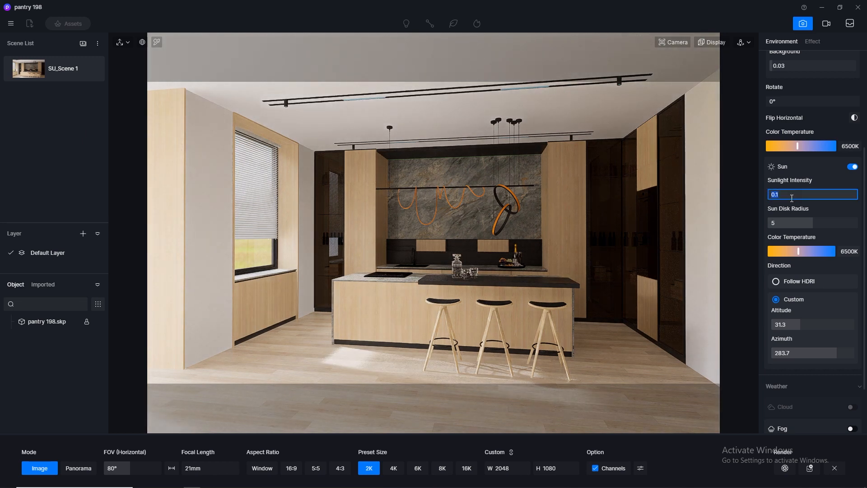
{"action": "type", "text": "0.2"}
{"action": "key", "text": "Return"}
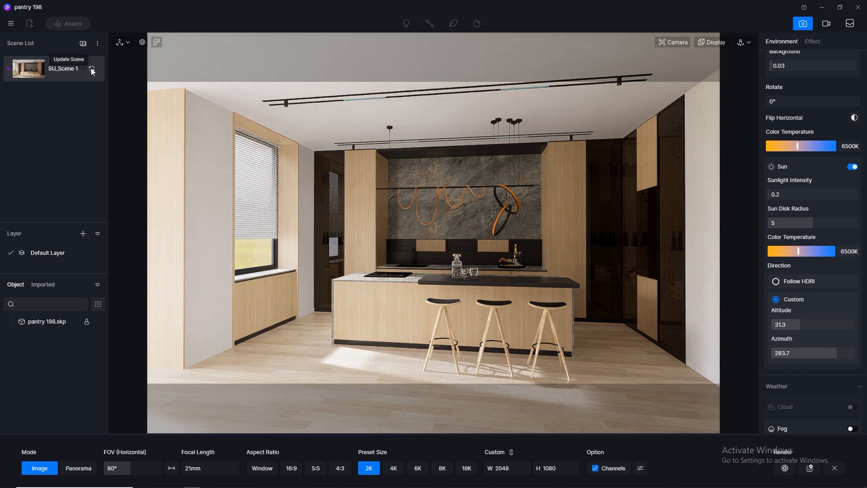
Update SU_Scene 1 with the adjusted lighting and re-enter 0.2 as the sunlight intensity
{"action": "left_click", "coordinate": [91, 70]}
{"action": "left_click", "coordinate": [797, 193]}
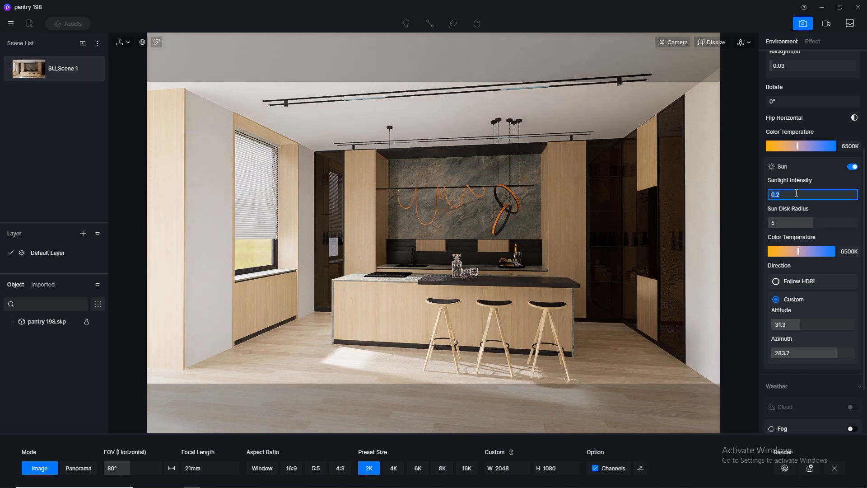
{"action": "key", "text": "Return"}
{"action": "left_click", "coordinate": [796, 193]}
{"action": "type", "text": "0.2"}
{"action": "key", "text": "Return"}
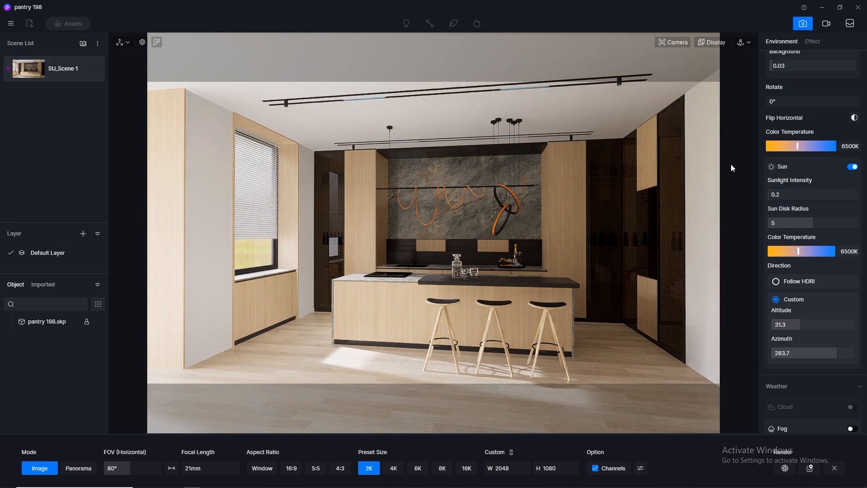
Leave image rendering and make the blue light-panel material of the ceiling tracks emissive
{"action": "left_click", "coordinate": [801, 25]}
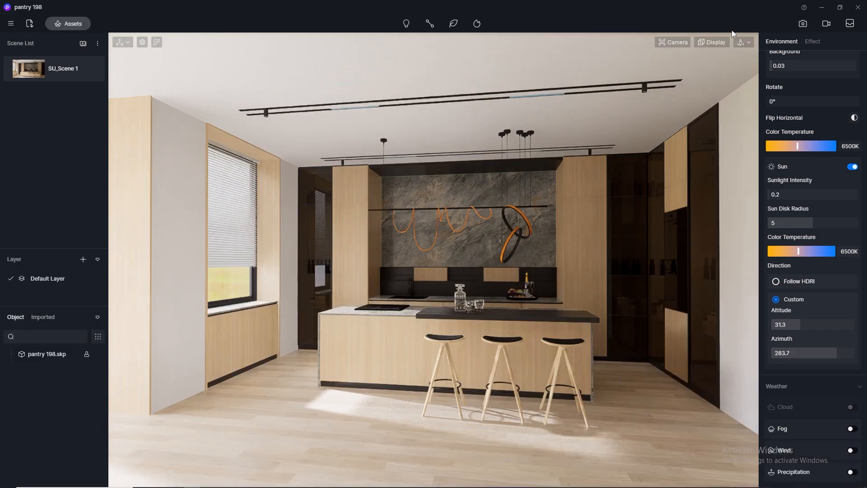
{"action": "scroll", "coordinate": [350, 107], "scroll_direction": "up", "scroll_amount": 4}
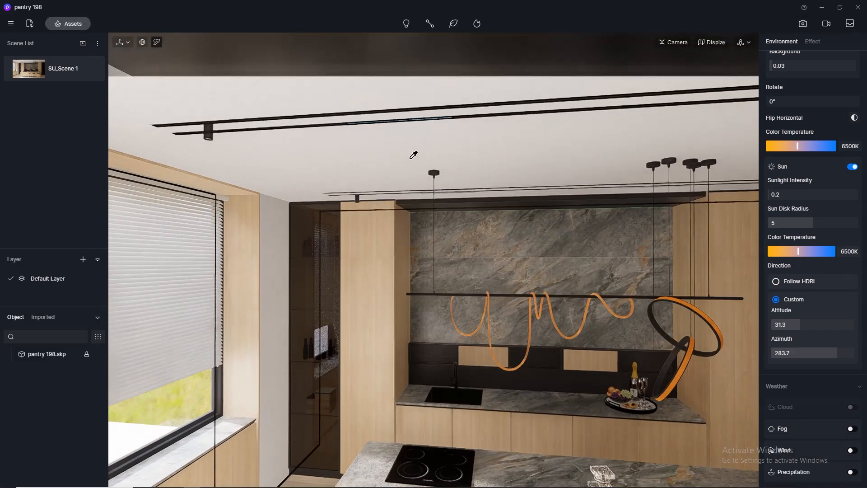
{"action": "right_click_drag", "start_coordinate": [412, 154], "coordinate": [367, 56]}
{"action": "left_click", "coordinate": [353, 84]}
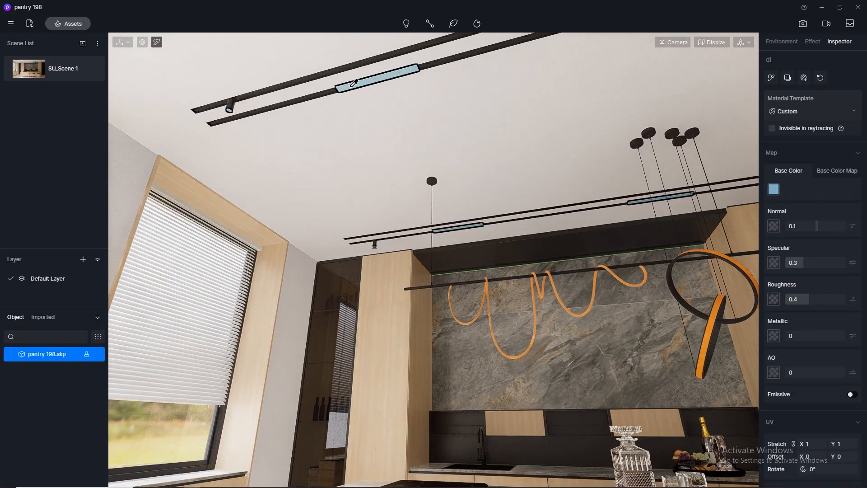
{"action": "left_click", "coordinate": [858, 395]}
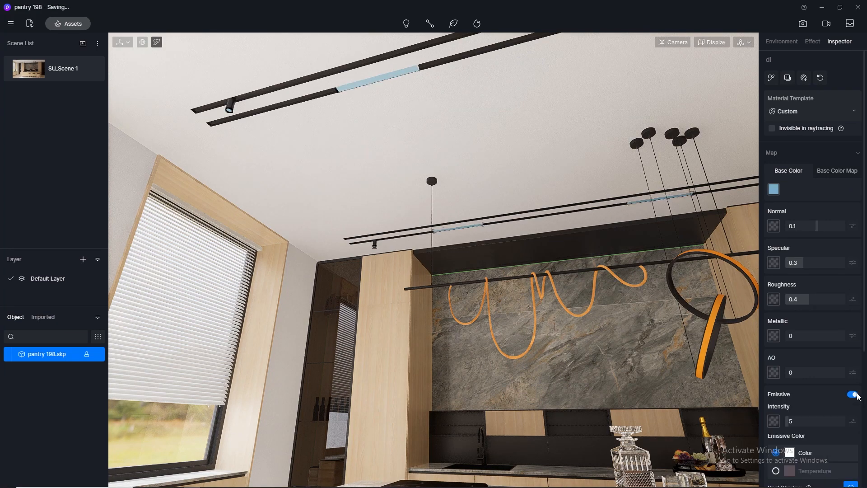
Make the green LED strip material above the marble backsplash emissive, with its colour defined by temperature
{"action": "left_click", "coordinate": [36, 73]}
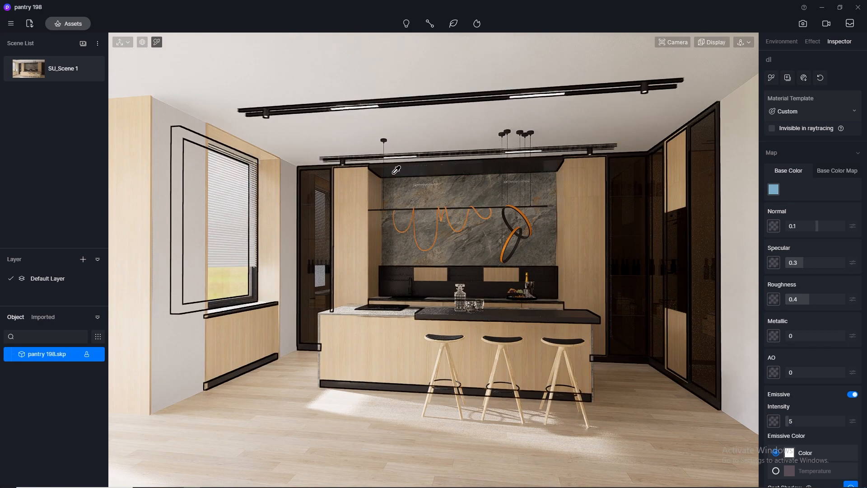
{"action": "scroll", "coordinate": [360, 169], "scroll_direction": "up", "scroll_amount": 3}
{"action": "scroll", "coordinate": [383, 174], "scroll_direction": "up", "scroll_amount": 4}
{"action": "middle_click_drag", "start_coordinate": [456, 186], "coordinate": [143, 90]}
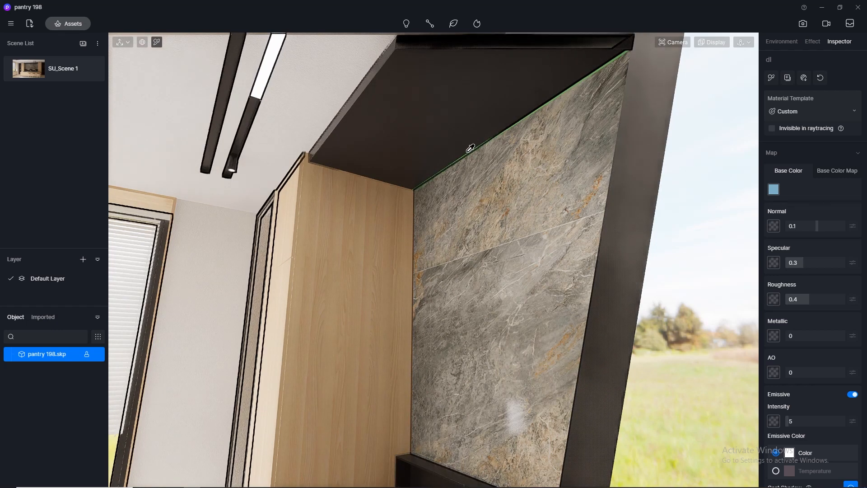
{"action": "left_click", "coordinate": [487, 141]}
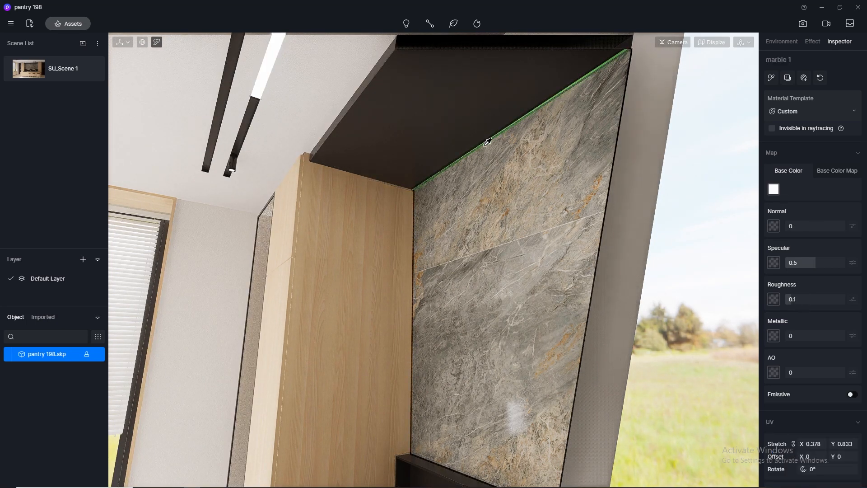
{"action": "middle_click_drag", "start_coordinate": [526, 118], "coordinate": [466, 144]}
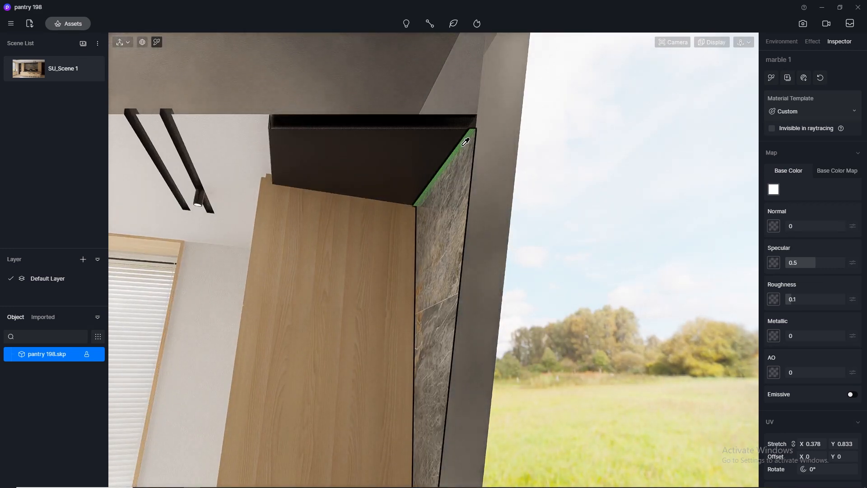
{"action": "left_click", "coordinate": [465, 142]}
{"action": "left_click", "coordinate": [853, 395]}
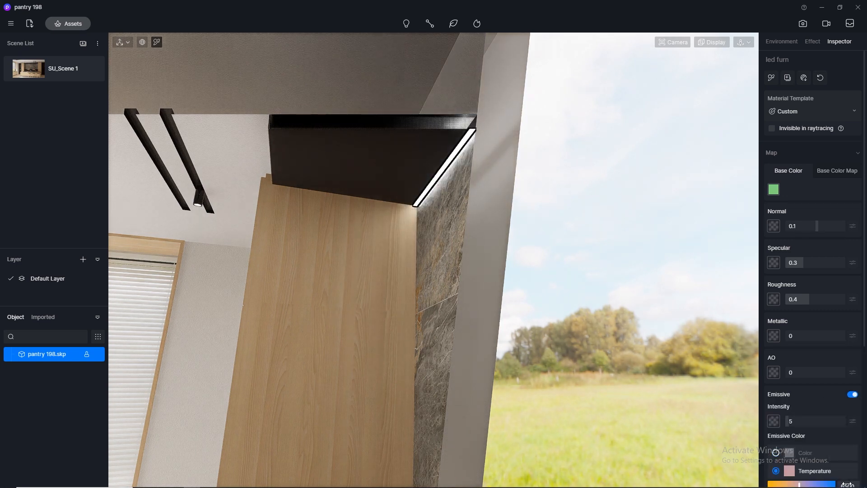
Set the backsplash LED strip's emissive colour temperature to 3500 and its intensity to 8
{"action": "left_click", "coordinate": [847, 484]}
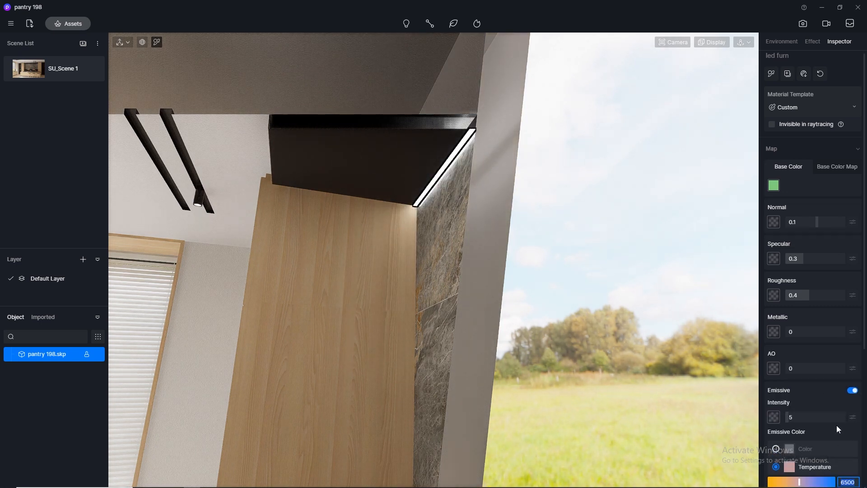
{"action": "key", "text": "BackSpace"}
{"action": "type", "text": "3500"}
{"action": "key", "text": "Return"}
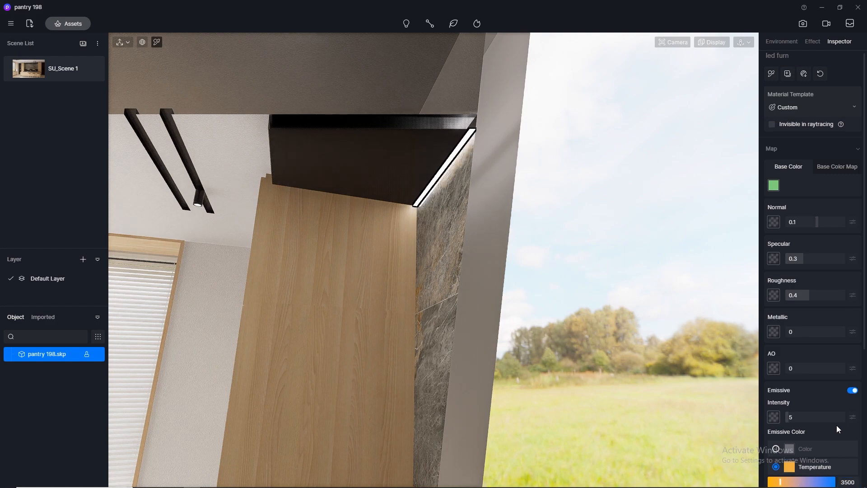
{"action": "left_click", "coordinate": [31, 72]}
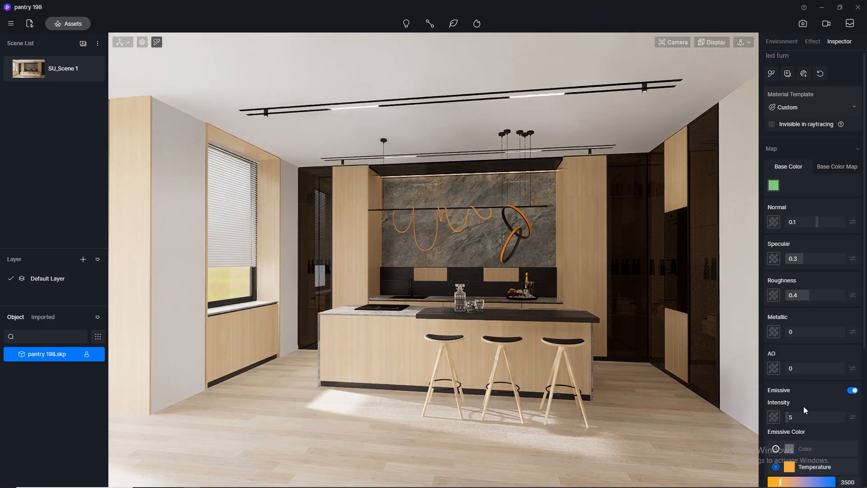
{"action": "left_click", "coordinate": [807, 415]}
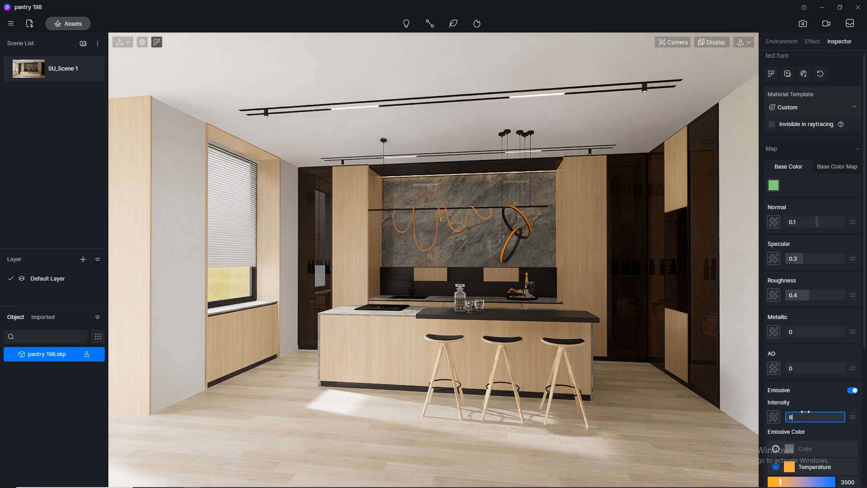
{"action": "key", "text": "Return"}
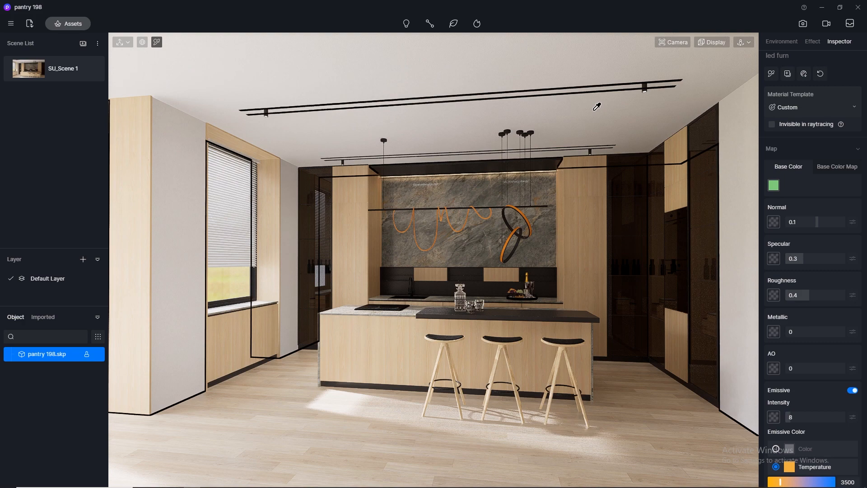
Sample the ceiling track light-panel material and set its emissive intensity to 8
{"action": "scroll", "coordinate": [355, 101], "scroll_direction": "up", "scroll_amount": 3}
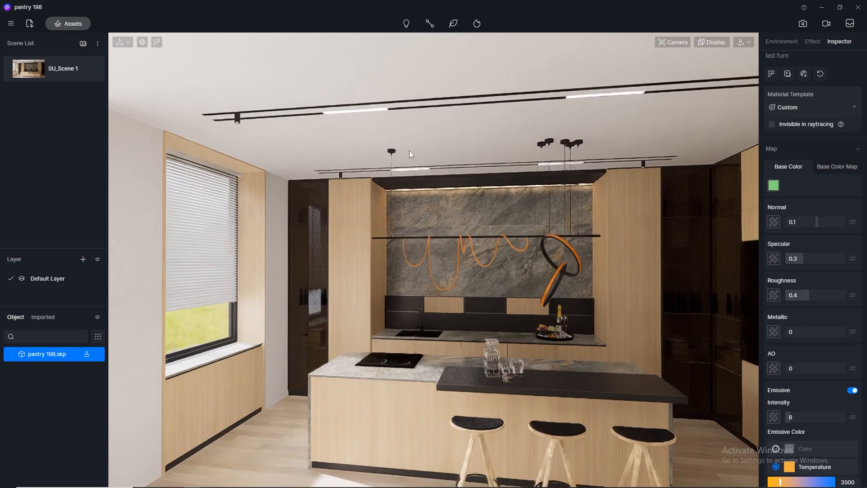
{"action": "right_click_drag", "start_coordinate": [409, 151], "coordinate": [297, 69]}
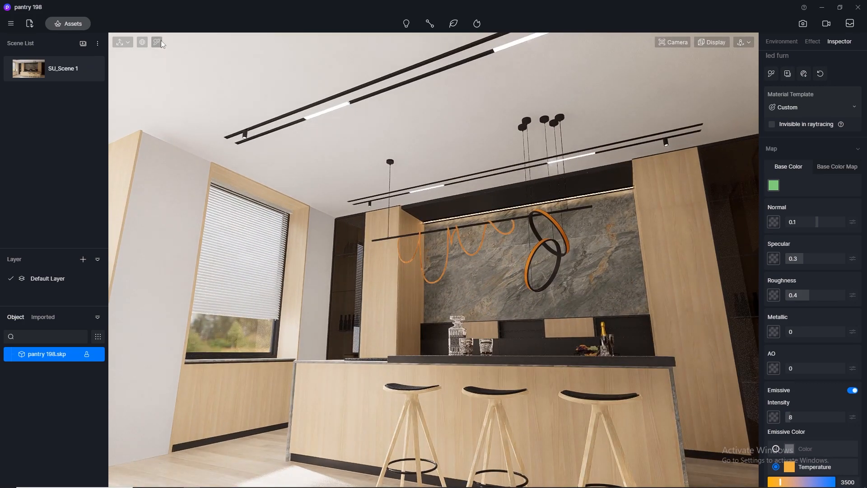
{"action": "left_click", "coordinate": [161, 41]}
{"action": "scroll", "coordinate": [315, 116], "scroll_direction": "up", "scroll_amount": 4}
{"action": "left_click", "coordinate": [315, 115]}
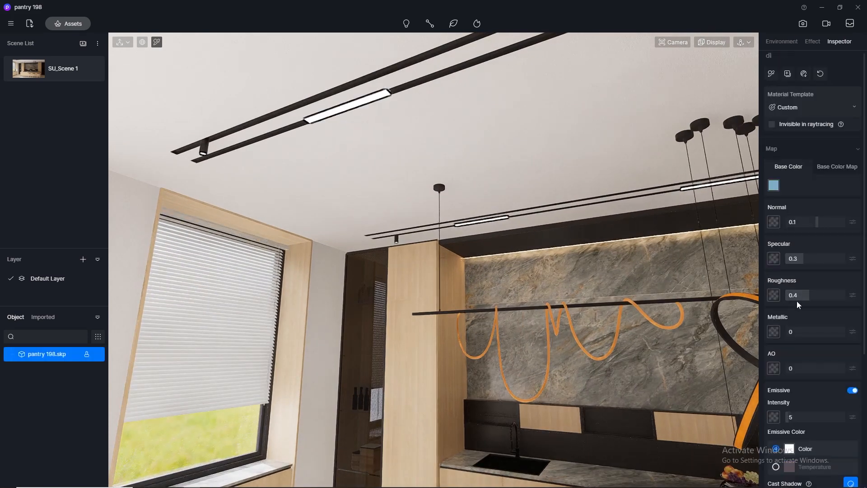
{"action": "left_click", "coordinate": [810, 415]}
{"action": "key", "text": "Return"}
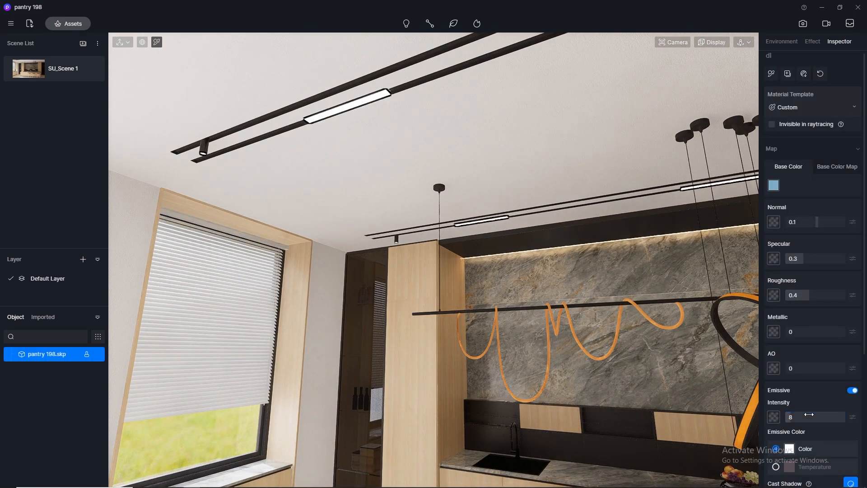
Make the vertical LED strip material in the tall cabinet emissive with a colour temperature of 3500
{"action": "scroll", "coordinate": [319, 246], "scroll_direction": "up", "scroll_amount": 5}
{"action": "scroll", "coordinate": [349, 237], "scroll_direction": "down", "scroll_amount": 5}
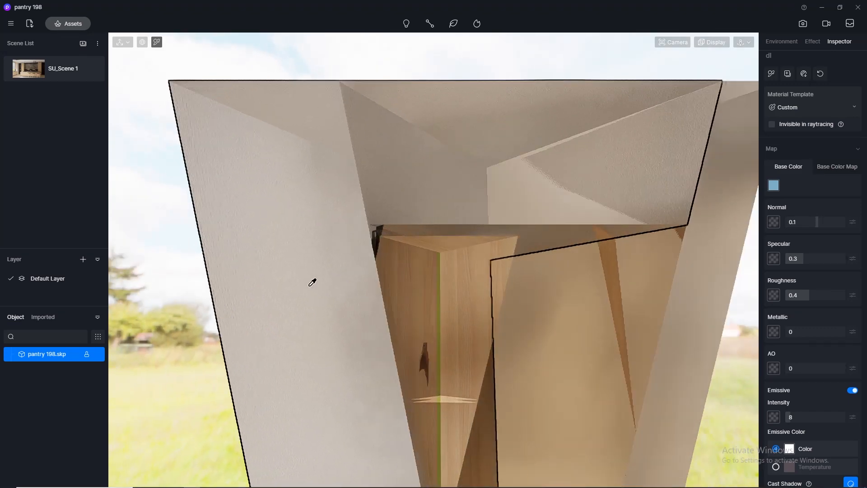
{"action": "left_click", "coordinate": [440, 253]}
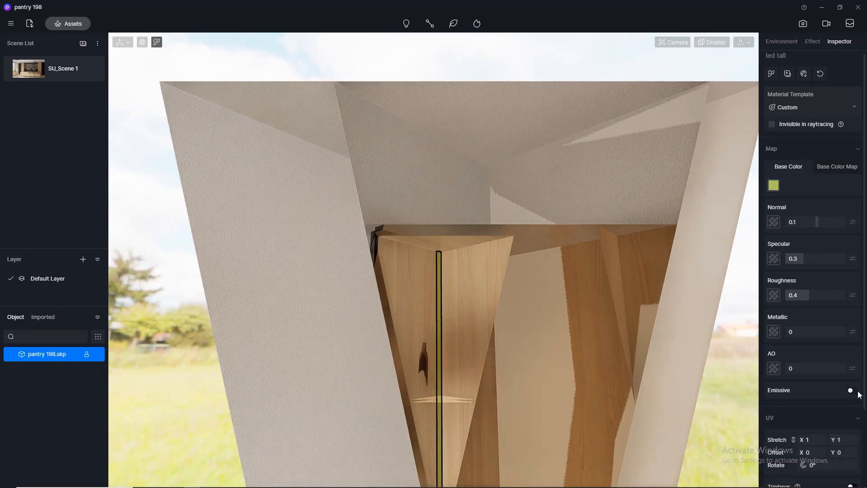
{"action": "left_click", "coordinate": [851, 390]}
{"action": "left_click", "coordinate": [787, 466]}
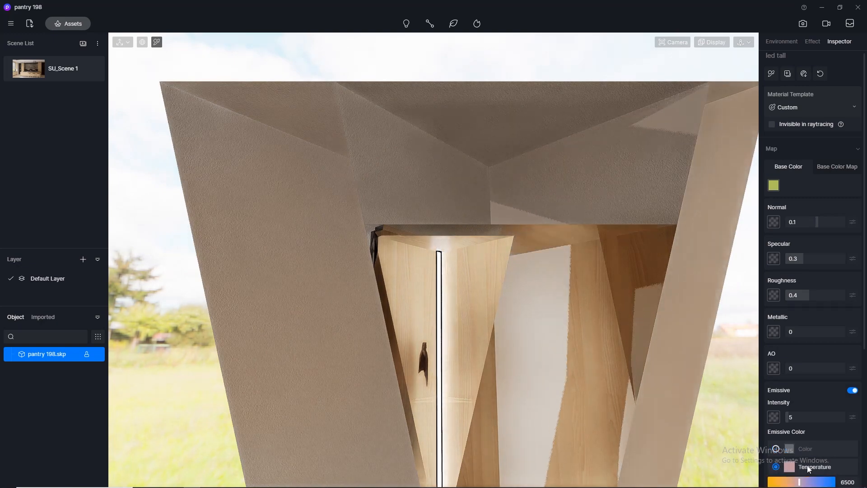
{"action": "type", "text": "3500"}
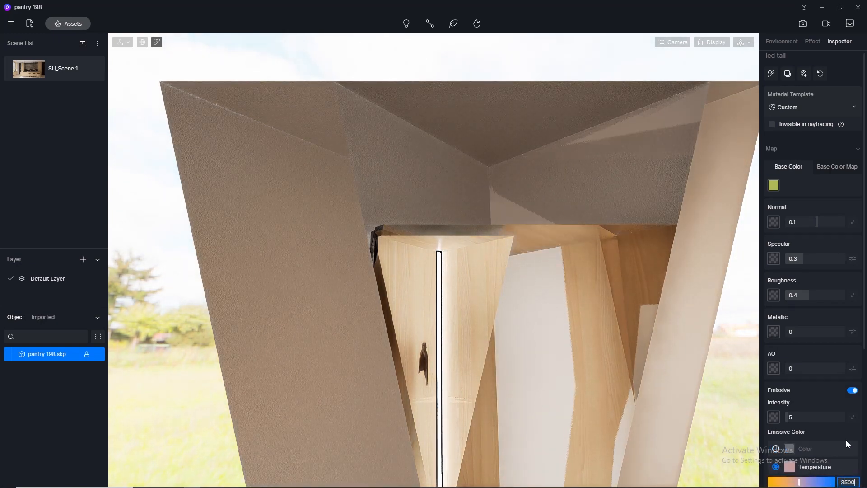
{"action": "key", "text": "Return"}
From the SU_Scene 1 view, try an emissive intensity of 10 for the tall cabinet LED, and set it to 8 instead
{"action": "left_click", "coordinate": [28, 75]}
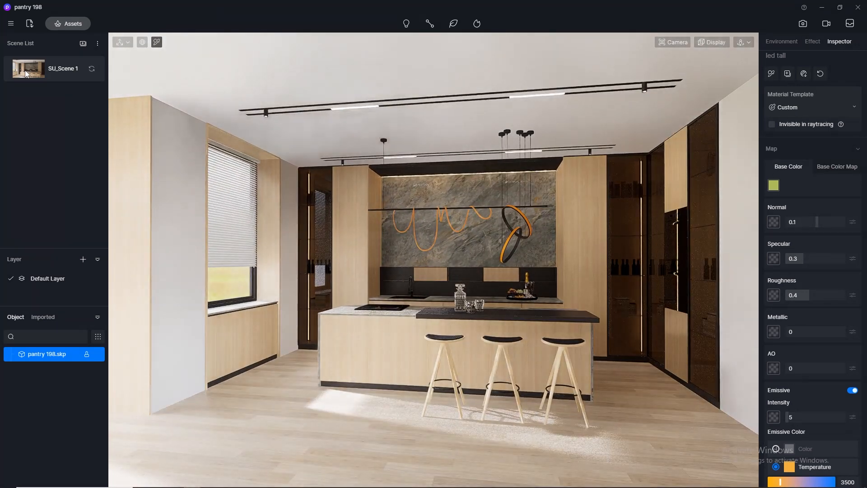
{"action": "left_click", "coordinate": [805, 417]}
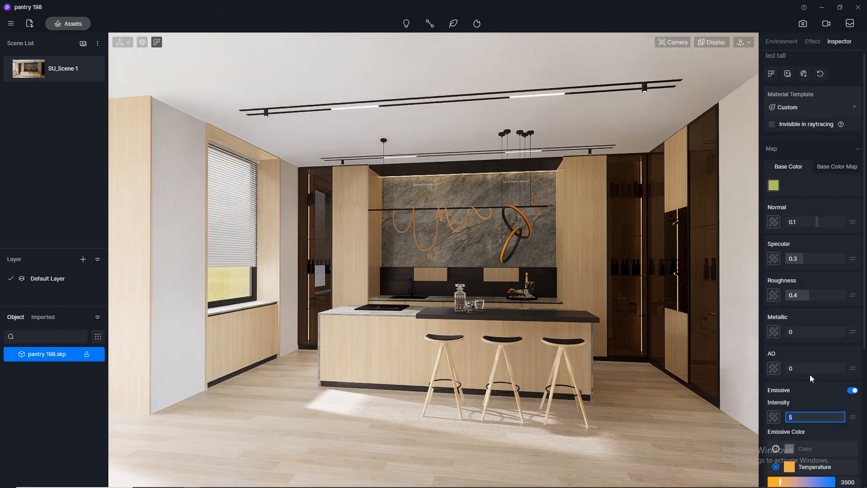
{"action": "type", "text": "10"}
{"action": "key", "text": "Return"}
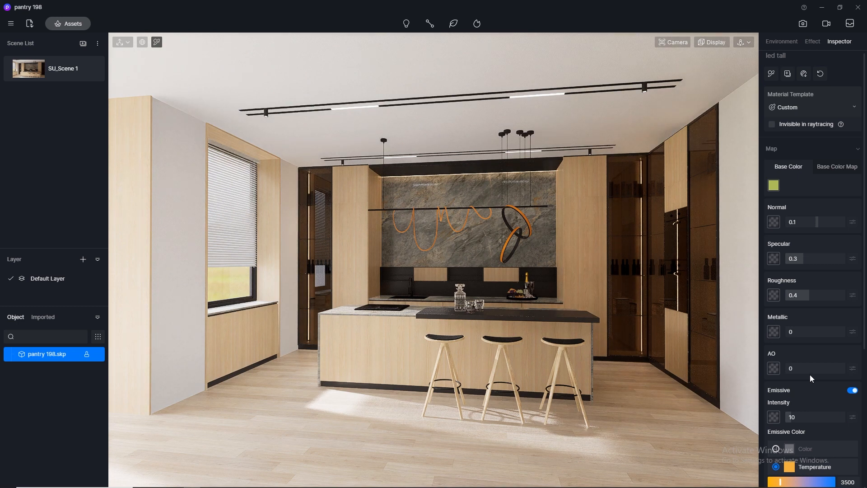
{"action": "left_click", "coordinate": [808, 417]}
{"action": "type", "text": "8"}
{"action": "key", "text": "Return"}
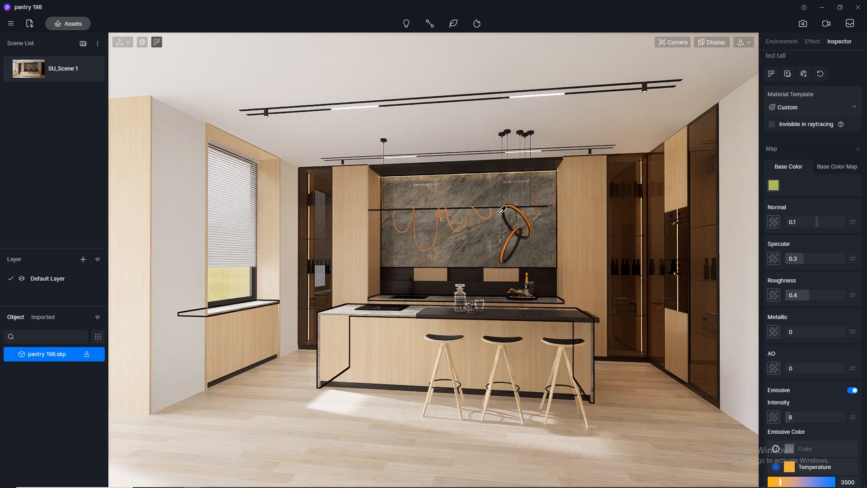
Make the curved squiggle pendant lamp's material emissive with a colour temperature of 3500
{"action": "left_click", "coordinate": [484, 211]}
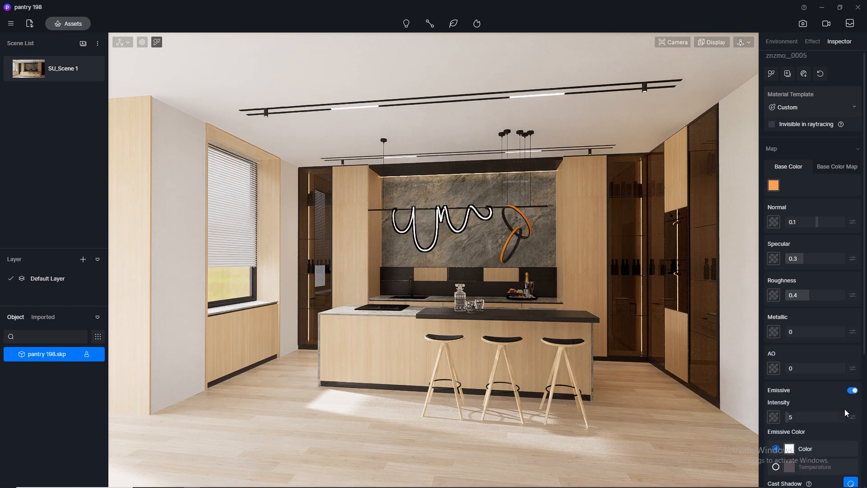
{"action": "left_click", "coordinate": [776, 466]}
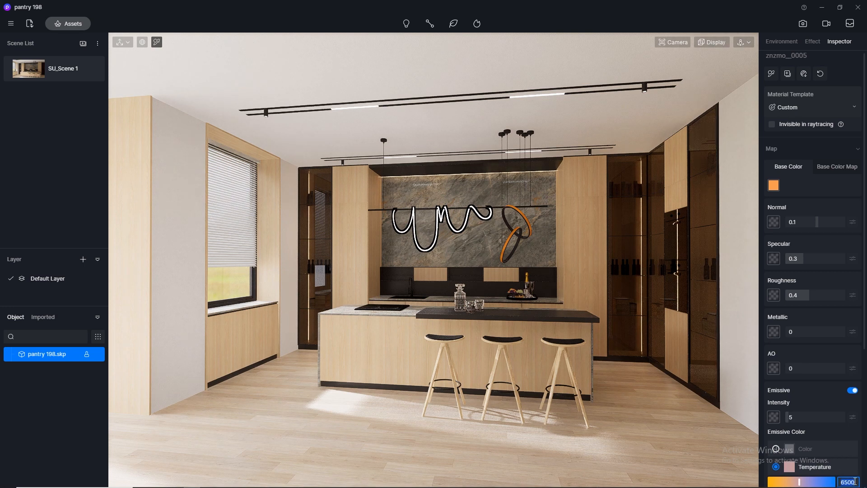
{"action": "key", "text": "Return"}
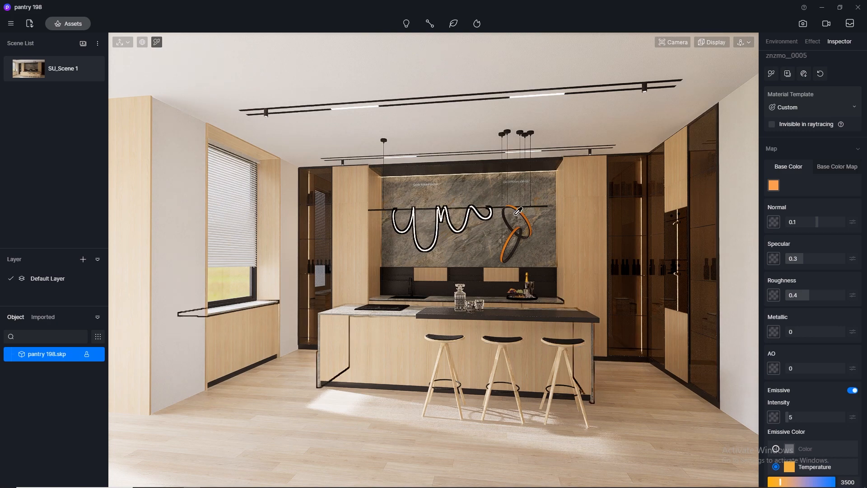
Sample the orange light strip on the ring pendants and make it emissive with a colour temperature of 3500
{"action": "scroll", "coordinate": [534, 219], "scroll_direction": "up", "scroll_amount": 3}
{"action": "scroll", "coordinate": [534, 219], "scroll_direction": "up", "scroll_amount": 3}
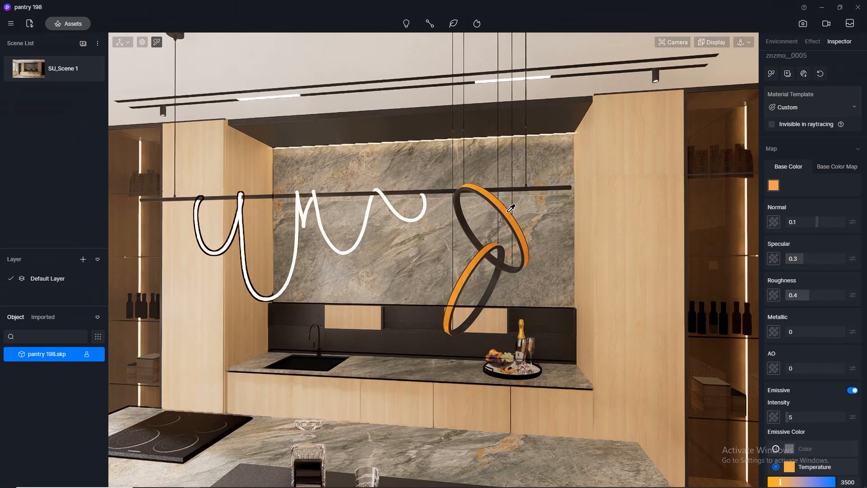
{"action": "left_click", "coordinate": [508, 207]}
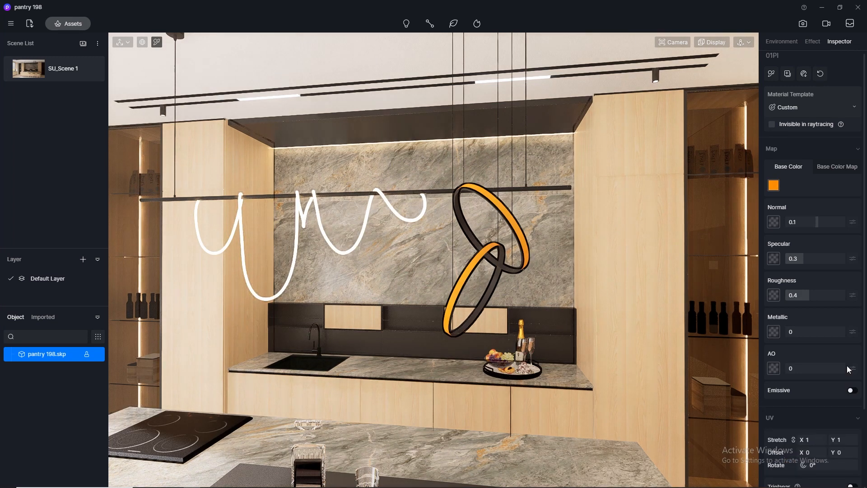
{"action": "left_click", "coordinate": [852, 390]}
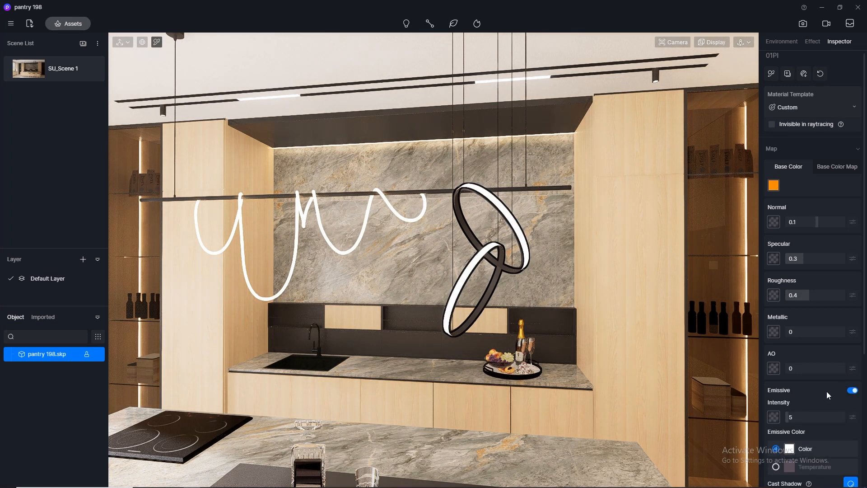
{"action": "left_click", "coordinate": [777, 467]}
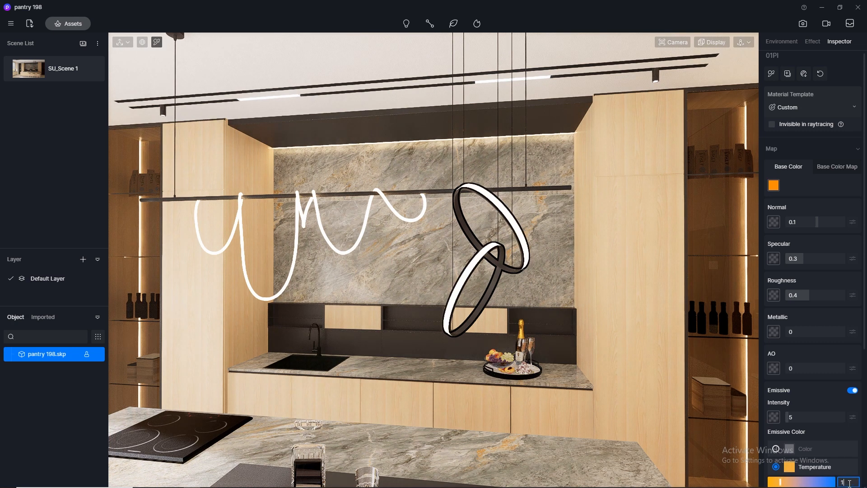
{"action": "left_click", "coordinate": [848, 482]}
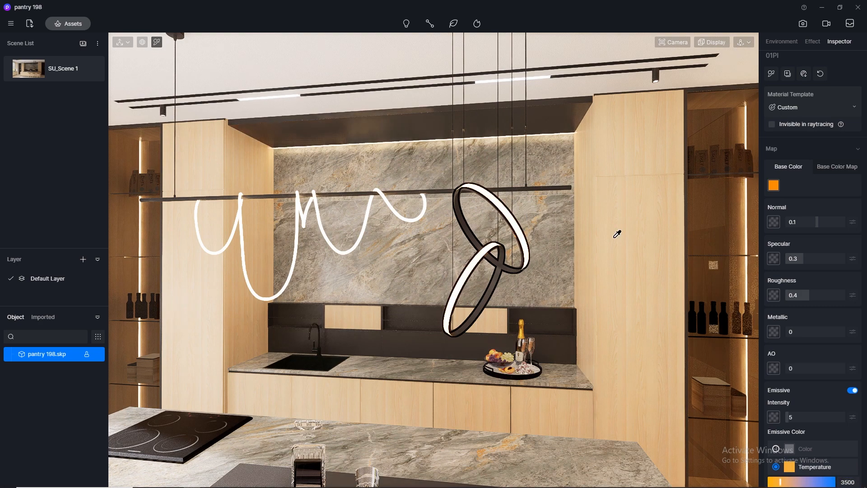
Replace the metal material of the pendant lamp's horizontal bar with Black Iron from the online metal materials
{"action": "left_click", "coordinate": [546, 183]}
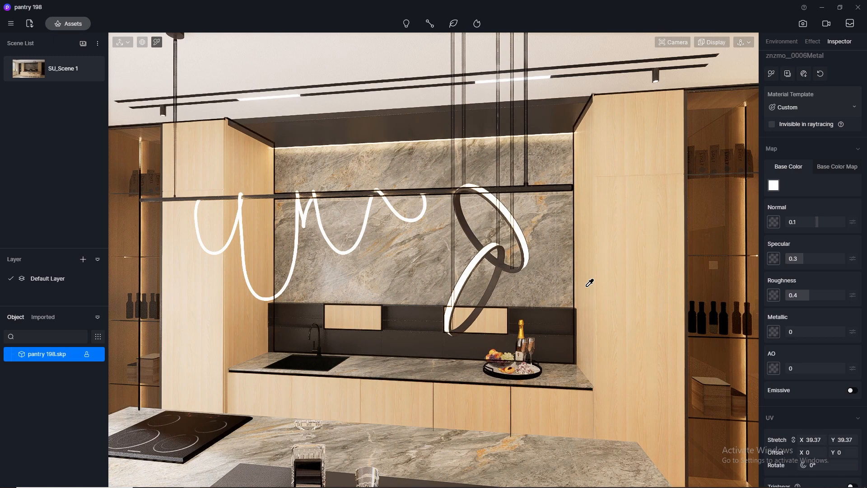
{"action": "left_click", "coordinate": [842, 166]}
{"action": "left_click", "coordinate": [68, 23]}
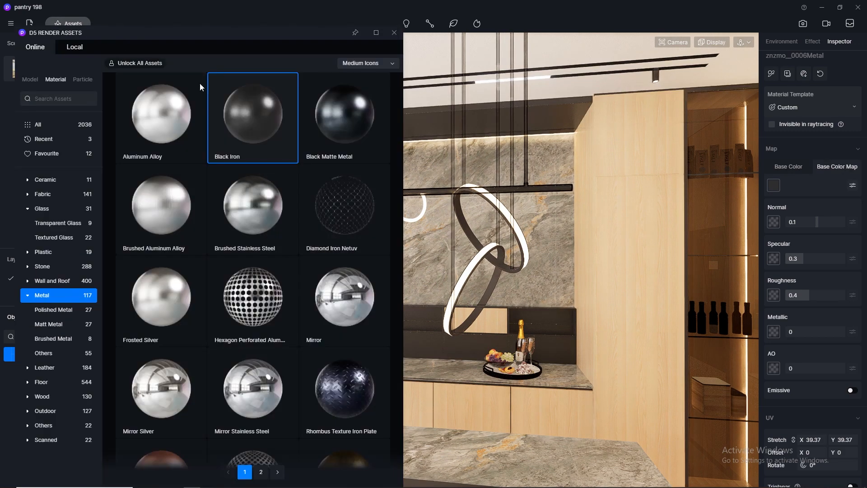
{"action": "left_click", "coordinate": [278, 115]}
{"action": "left_click_drag", "start_coordinate": [256, 108], "coordinate": [543, 183]}
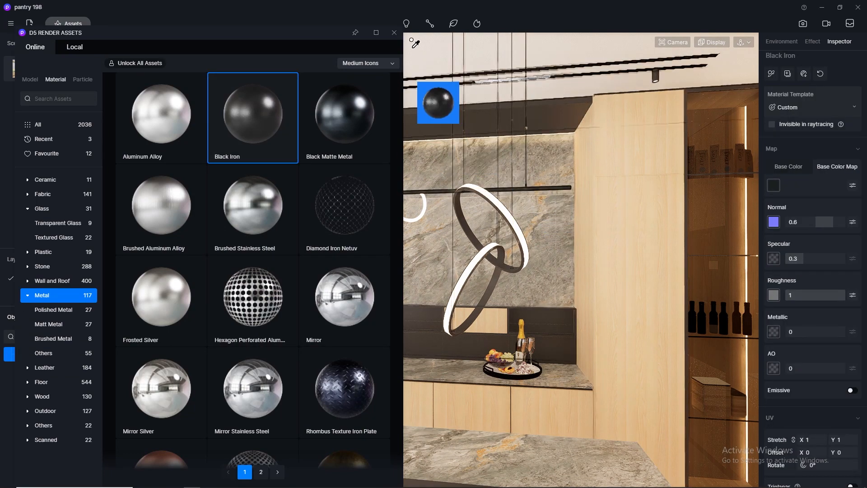
{"action": "left_click", "coordinate": [395, 32]}
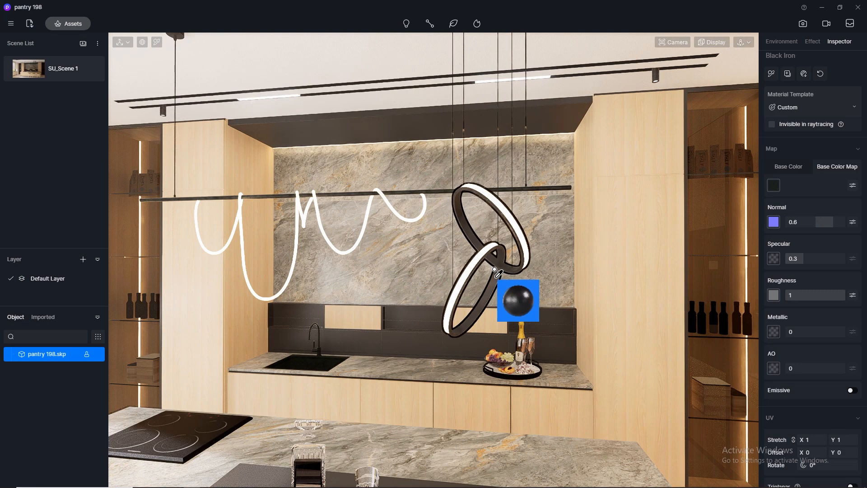
Apply Black Iron to the frames of the ring pendants and set its UV stretch to 1000
{"action": "left_click", "coordinate": [497, 271]}
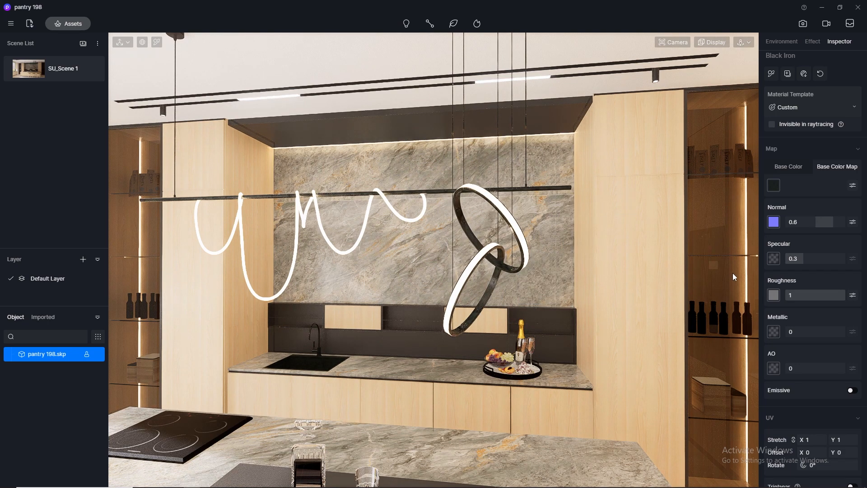
{"action": "type", "text": "000"}
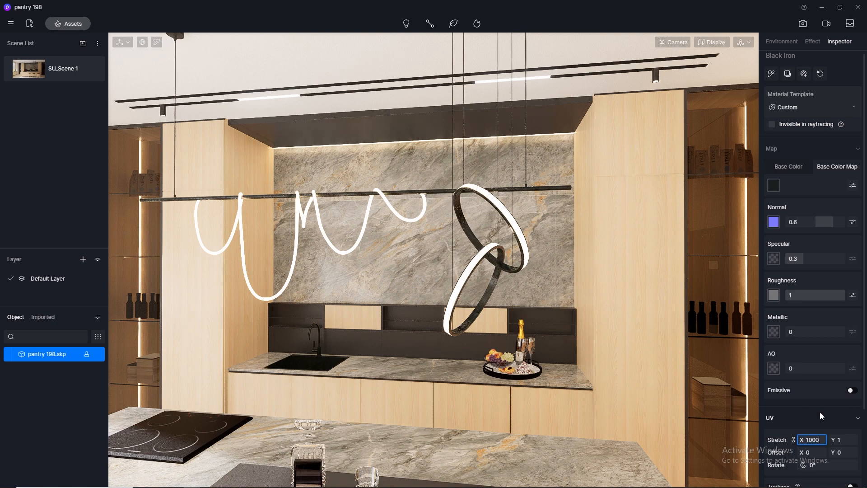
{"action": "key", "text": "Return"}
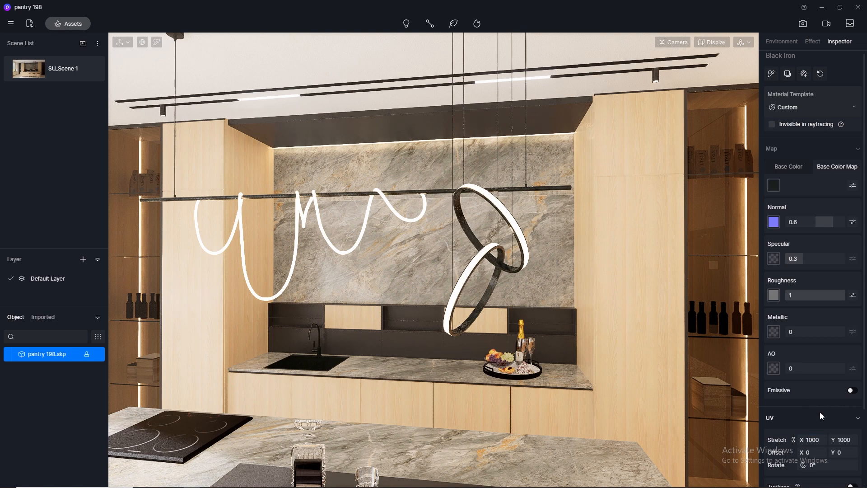
Set the UV stretch of the pendant bar's Black Iron to 1000 and return to the SU_Scene 1 view
{"action": "left_click", "coordinate": [163, 42]}
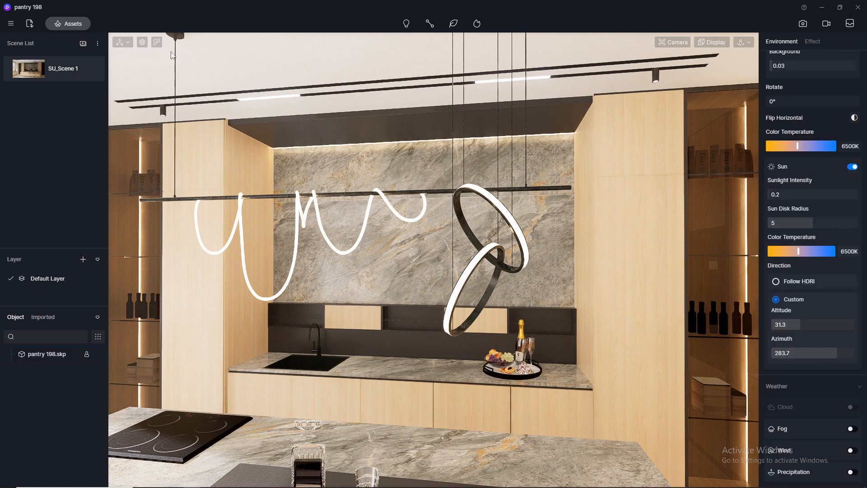
{"action": "left_click", "coordinate": [259, 196]}
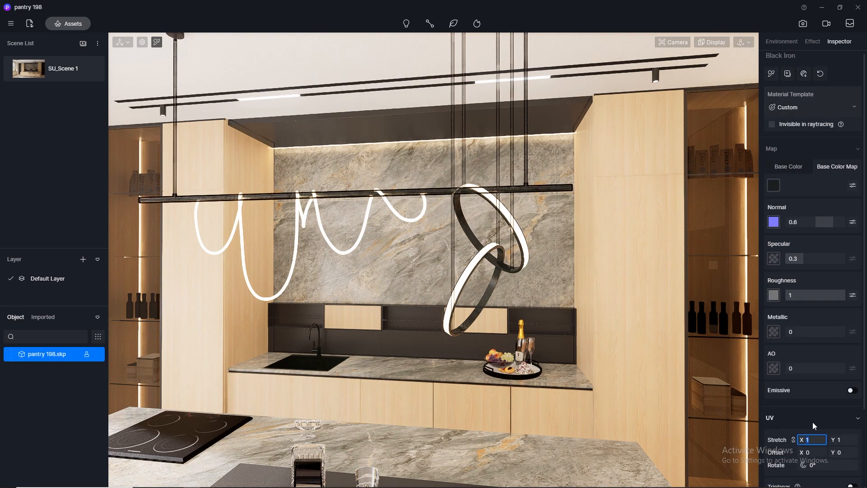
{"action": "key", "text": "Return"}
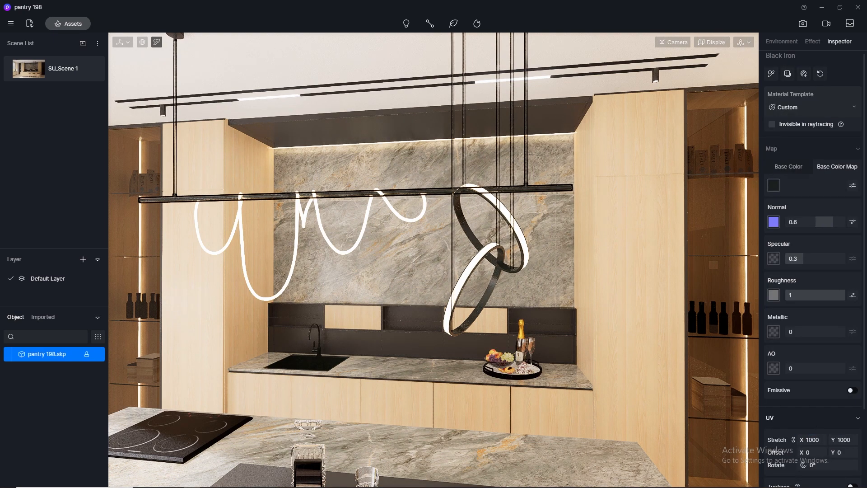
{"action": "left_click", "coordinate": [31, 77]}
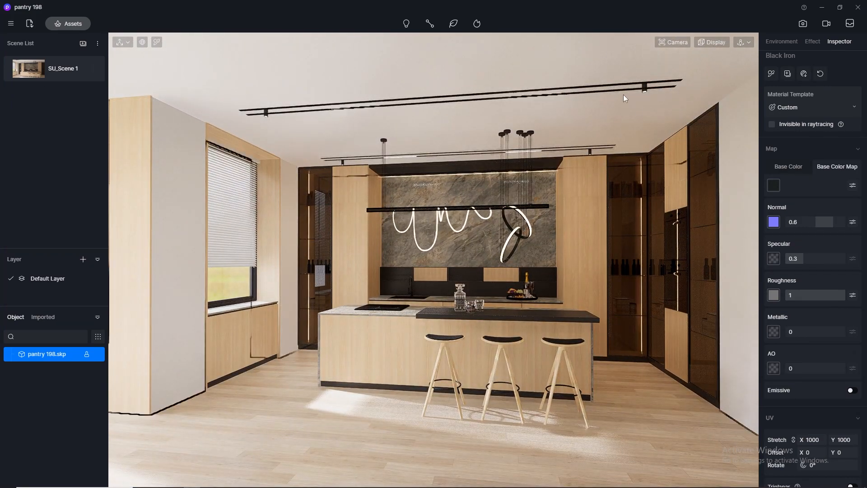
In the image render preview, try a skylight of 0.1, set it to 0.2 instead, and update SU_Scene 1
{"action": "left_click", "coordinate": [803, 24]}
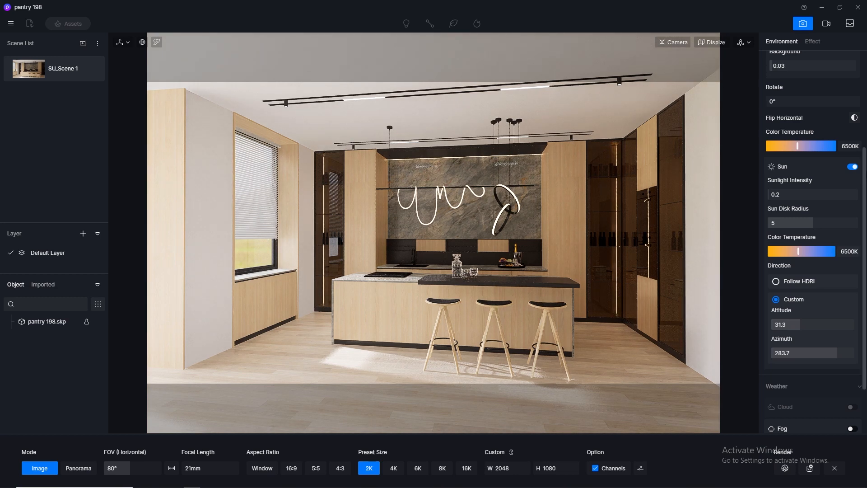
{"action": "scroll", "coordinate": [862, 107], "scroll_direction": "up", "scroll_amount": 2}
{"action": "scroll", "coordinate": [865, 107], "scroll_direction": "up", "scroll_amount": 2}
{"action": "left_click", "coordinate": [811, 191]}
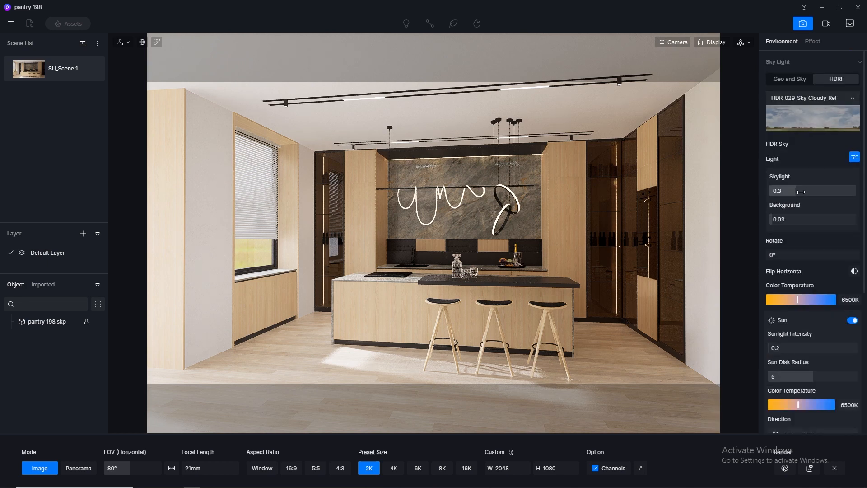
{"action": "key", "text": "BackSpace"}
{"action": "type", "text": "1"}
{"action": "key", "text": "Return"}
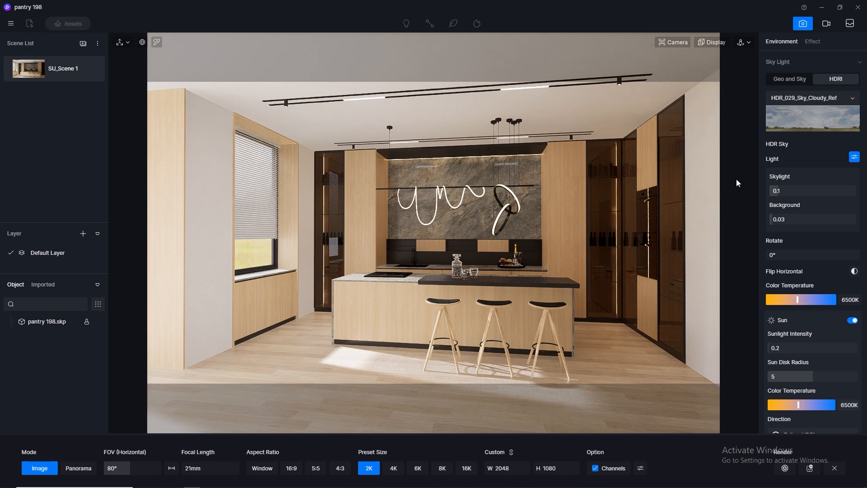
{"action": "left_click", "coordinate": [814, 189]}
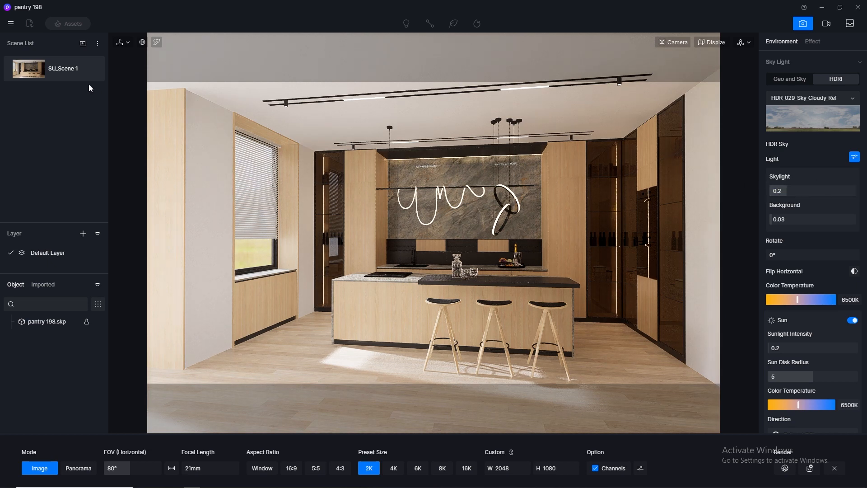
{"action": "left_click", "coordinate": [93, 70]}
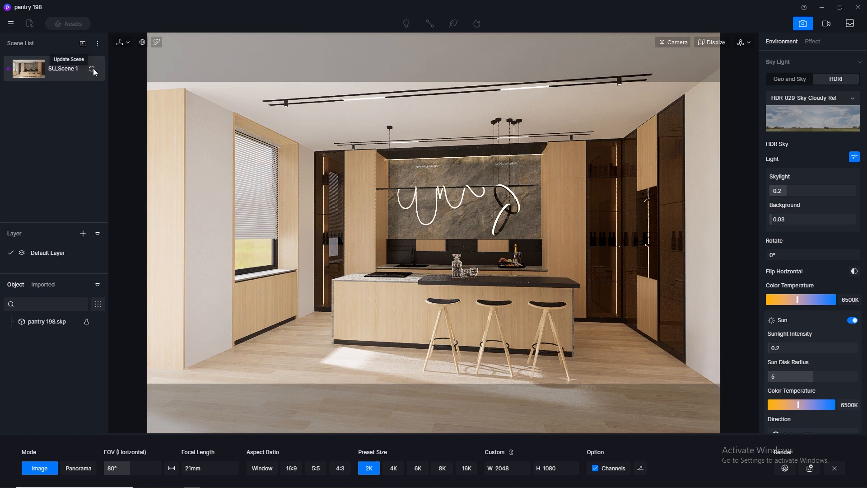
{"action": "left_click", "coordinate": [807, 25]}
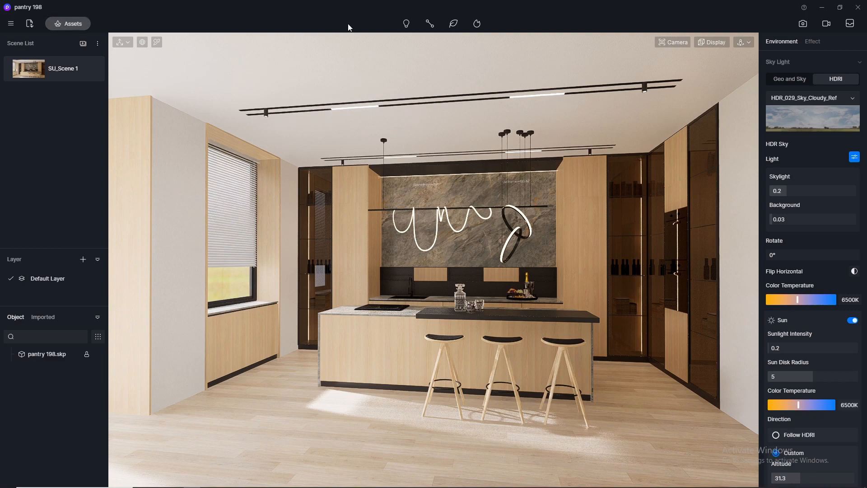
Place a spot light just below the lamp at the window-side end of the rear ceiling track
{"action": "left_click", "coordinate": [406, 24]}
{"action": "left_click", "coordinate": [399, 58]}
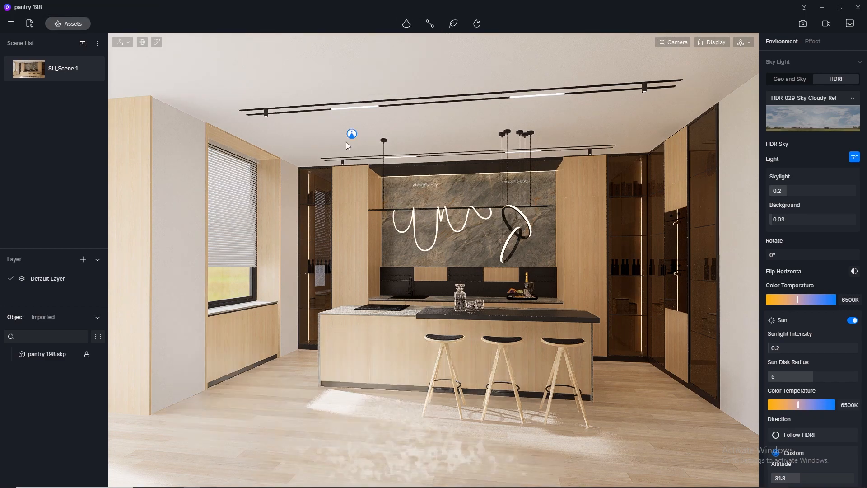
{"action": "scroll", "coordinate": [346, 142], "scroll_direction": "up", "scroll_amount": 5}
{"action": "left_click", "coordinate": [335, 174]}
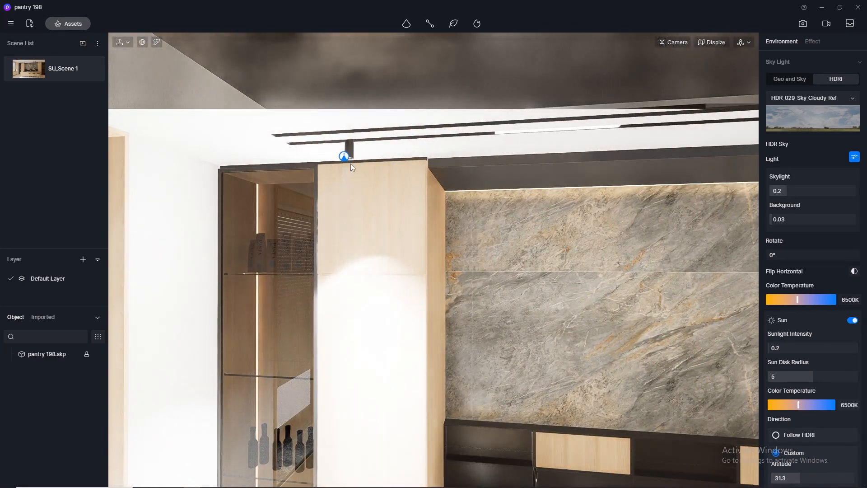
Shift the spot light along the Y axis to about 837, closer to the track lamp
{"action": "scroll", "coordinate": [353, 161], "scroll_direction": "down", "scroll_amount": 5}
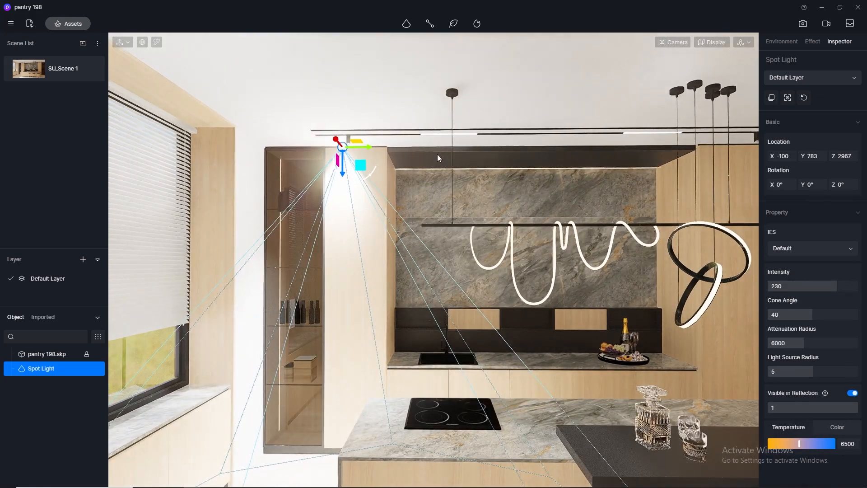
{"action": "scroll", "coordinate": [346, 156], "scroll_direction": "up", "scroll_amount": 2}
{"action": "scroll", "coordinate": [346, 156], "scroll_direction": "up", "scroll_amount": 2}
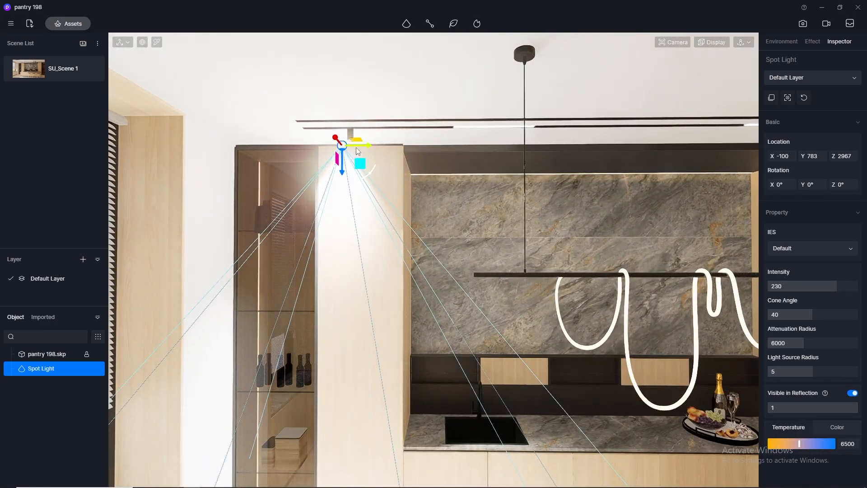
{"action": "left_click_drag", "start_coordinate": [356, 147], "coordinate": [364, 148]}
{"action": "scroll", "coordinate": [364, 148], "scroll_direction": "down", "scroll_amount": 5}
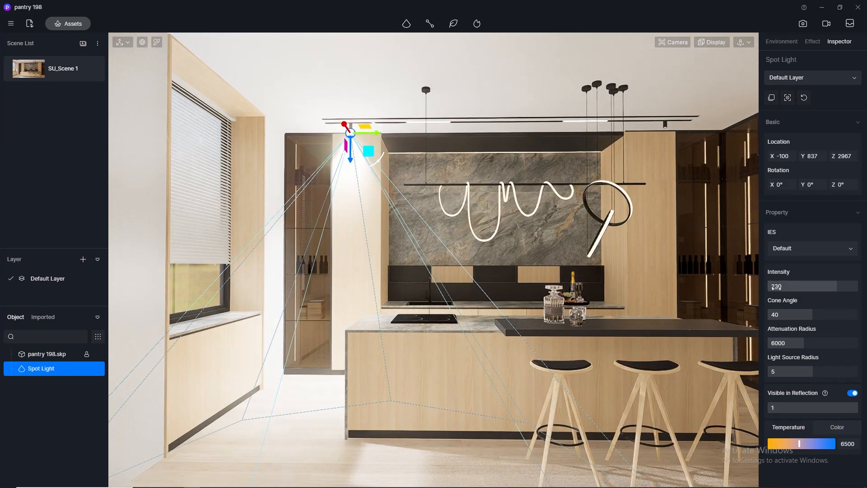
Set the spot light's attenuation radius to about 3383, its intensity to 1 and its colour temperature to 3500
{"action": "mouse_move", "coordinate": [802, 342]}
{"action": "left_mouse_down"}
{"action": "mouse_move", "coordinate": [773, 342]}
{"action": "mouse_move", "coordinate": [788, 335]}
{"action": "left_mouse_up"}
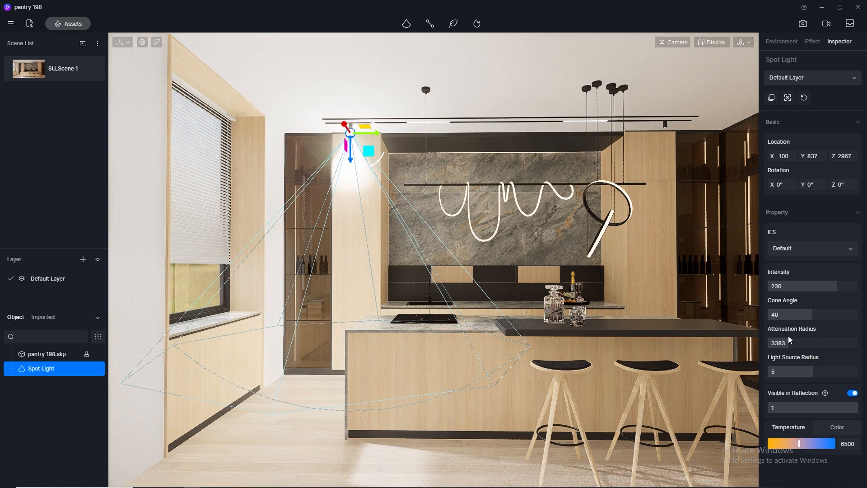
{"action": "double_click", "coordinate": [795, 286]}
{"action": "type", "text": "1"}
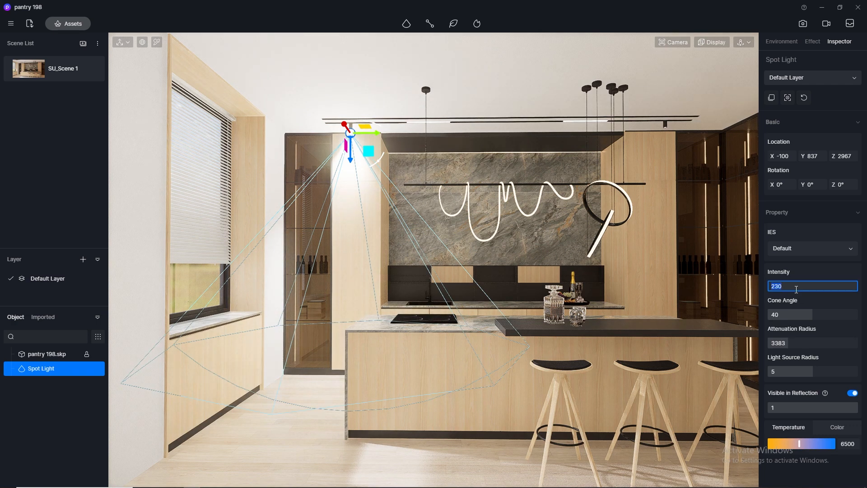
{"action": "key", "text": "Return"}
{"action": "left_click", "coordinate": [849, 442]}
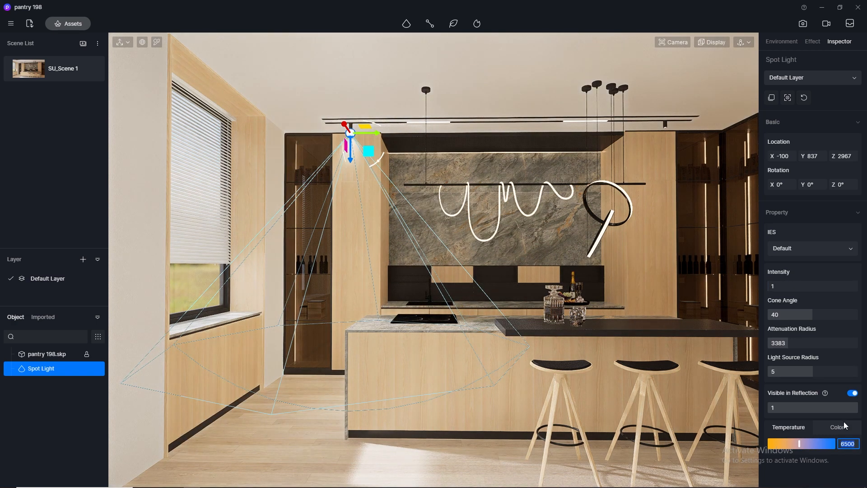
{"action": "type", "text": "3500"}
{"action": "key", "text": "Return"}
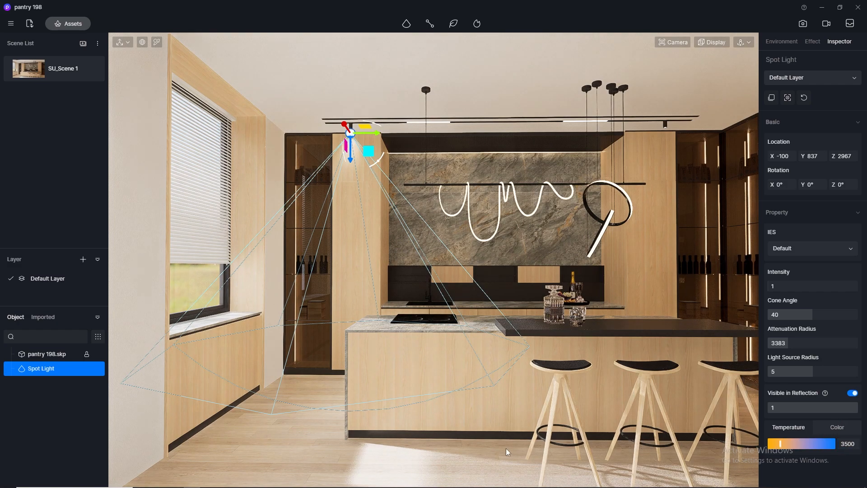
Move the spot light to about X -168 and Z 2859 beneath the track lamp, and return to the SU_Scene 1 view
{"action": "left_click", "coordinate": [292, 446]}
{"action": "right_click_drag", "start_coordinate": [281, 157], "coordinate": [161, 218]}
{"action": "scroll", "coordinate": [351, 141], "scroll_direction": "up", "scroll_amount": 3}
{"action": "left_click", "coordinate": [351, 144]}
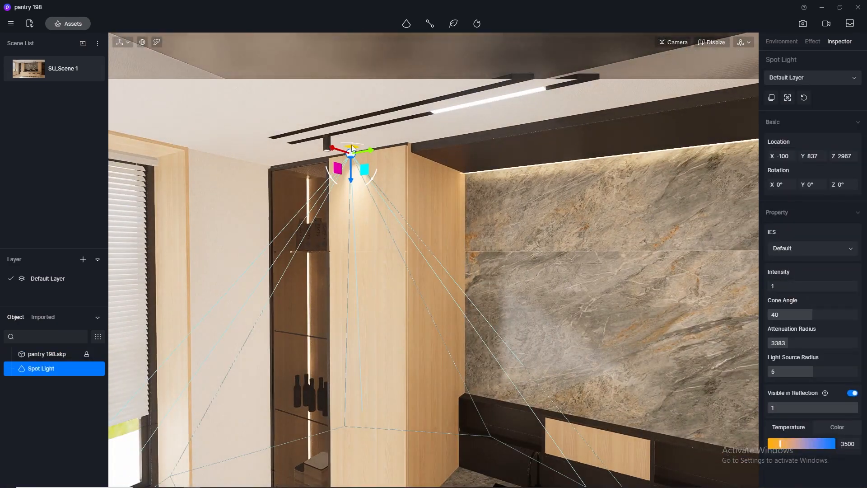
{"action": "mouse_move", "coordinate": [335, 155]}
{"action": "left_mouse_down"}
{"action": "mouse_move", "coordinate": [321, 168]}
{"action": "mouse_move", "coordinate": [326, 197]}
{"action": "mouse_move", "coordinate": [323, 171]}
{"action": "mouse_move", "coordinate": [332, 171]}
{"action": "left_mouse_up"}
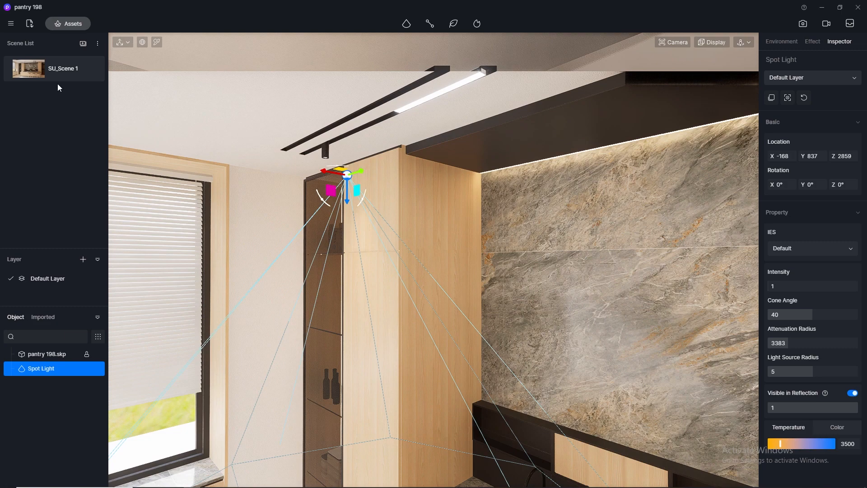
{"action": "left_click", "coordinate": [29, 70]}
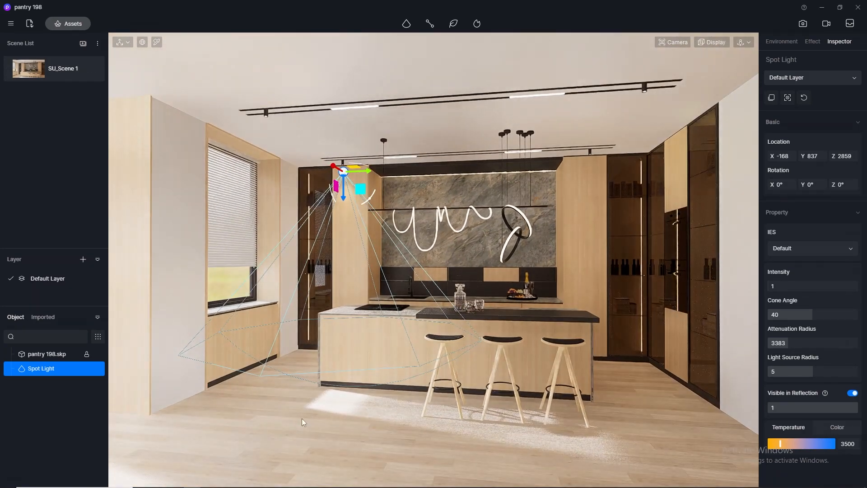
{"action": "left_click", "coordinate": [302, 418]}
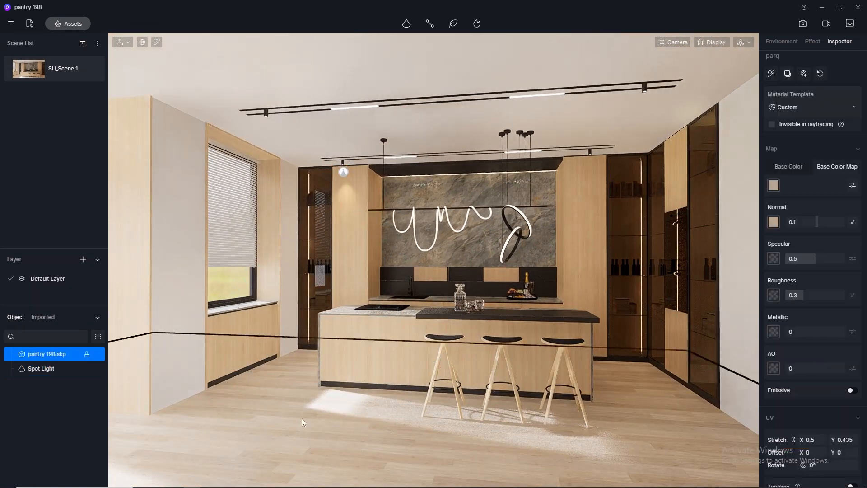
Copy the spot light along the Y axis to about 4551, below the lamp at the far end of the rear ceiling track
{"action": "left_click", "coordinate": [344, 173]}
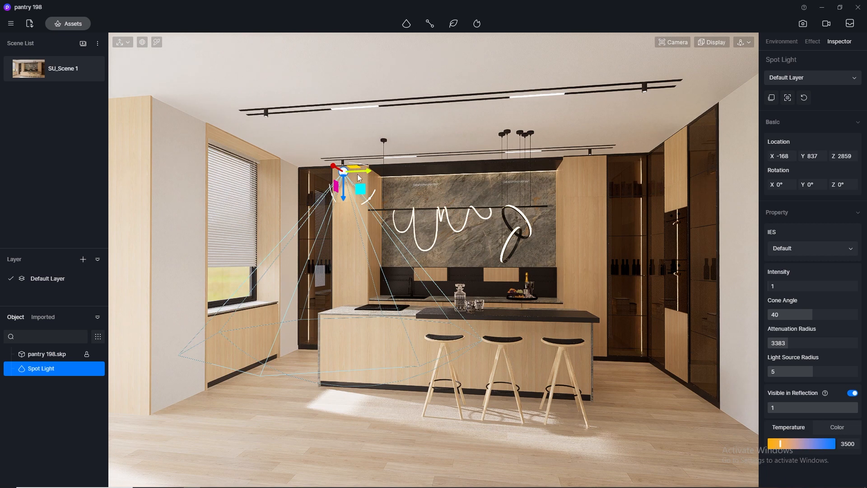
{"action": "left_click_drag", "start_coordinate": [361, 173], "coordinate": [616, 173]}
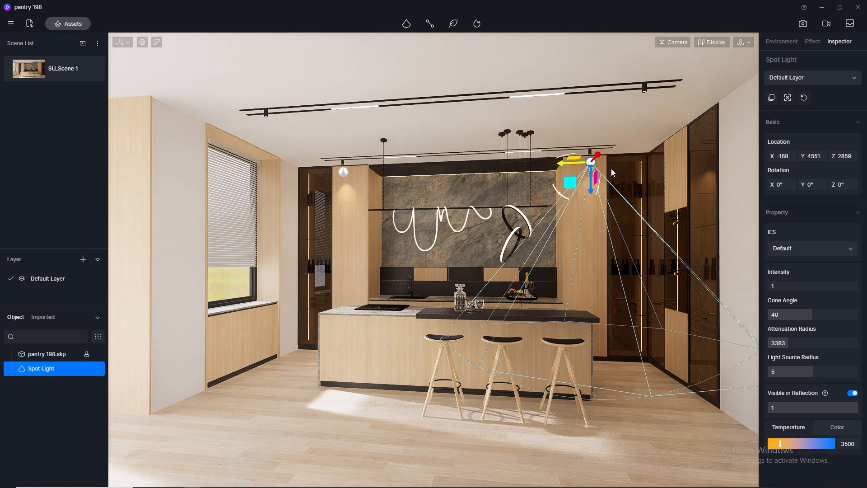
{"action": "left_click", "coordinate": [330, 399]}
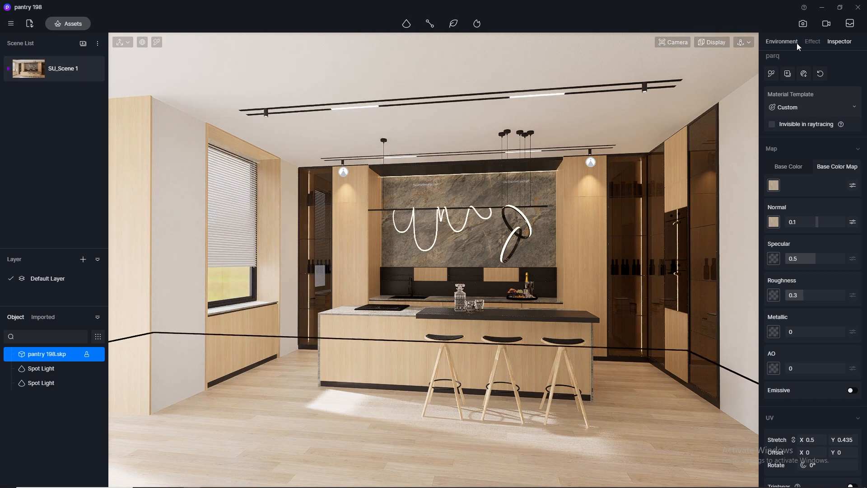
Set the post-processing bloom to 0.5
{"action": "left_click", "coordinate": [813, 41]}
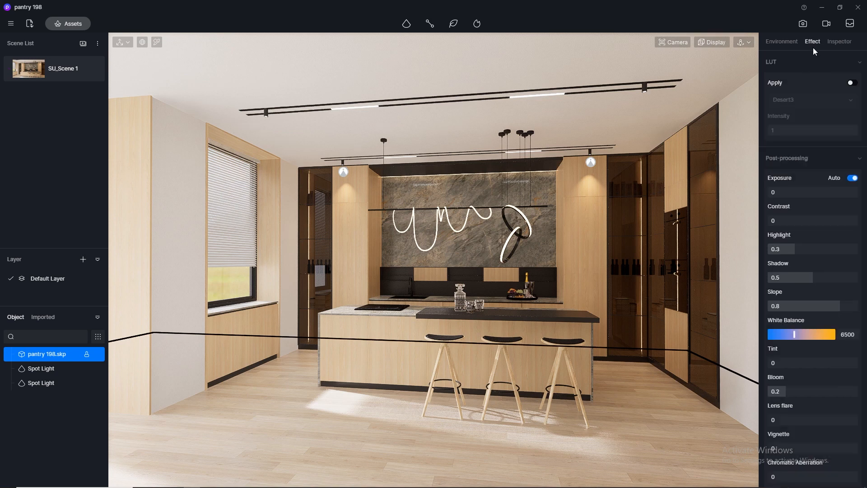
{"action": "left_click", "coordinate": [781, 46]}
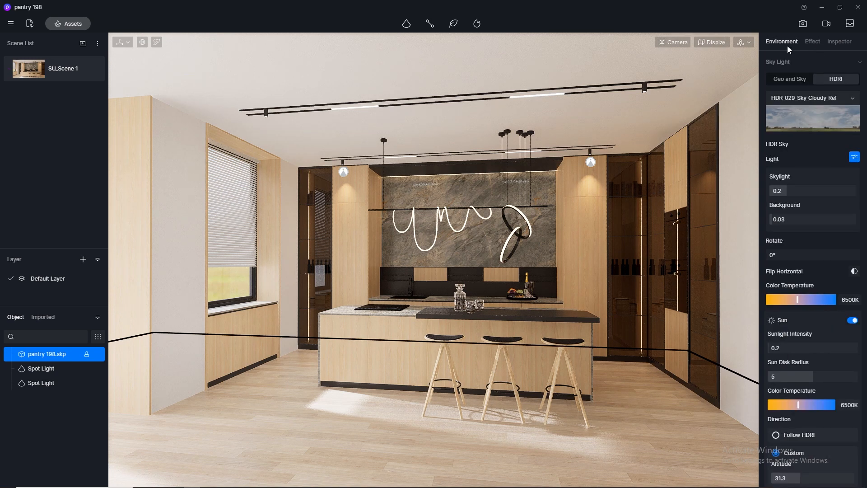
{"action": "left_click", "coordinate": [812, 42]}
{"action": "scroll", "coordinate": [791, 268], "scroll_direction": "down", "scroll_amount": 5}
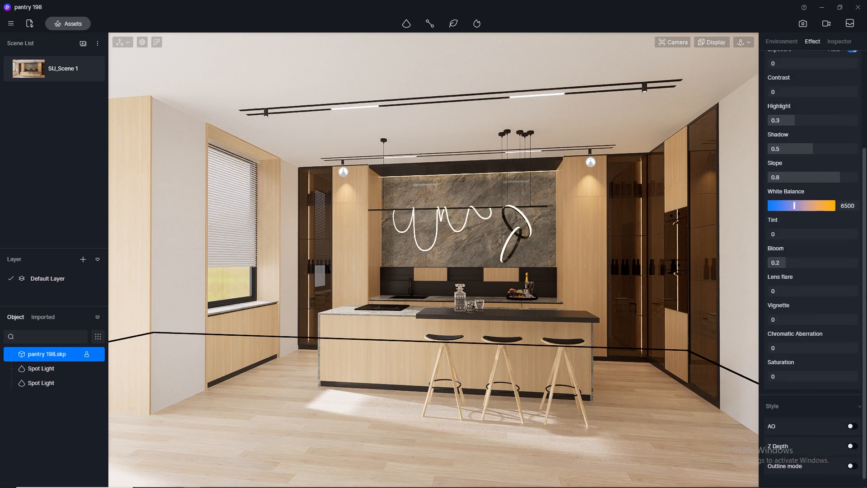
{"action": "left_click", "coordinate": [783, 251]}
{"action": "type", "text": "0.5"}
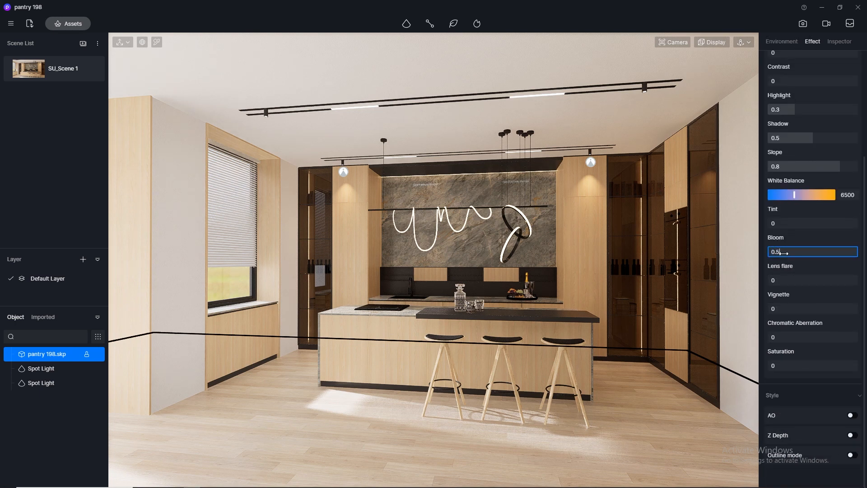
{"action": "key", "text": "Return"}
Set the lens flare and the vignette to 0.5 each, and update SU_Scene 1
{"action": "left_click", "coordinate": [791, 280]}
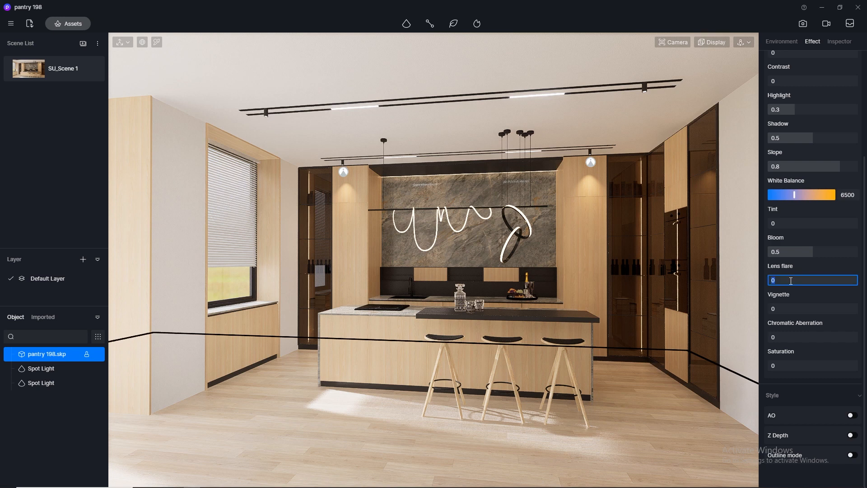
{"action": "type", "text": ".5"}
{"action": "key", "text": "Return"}
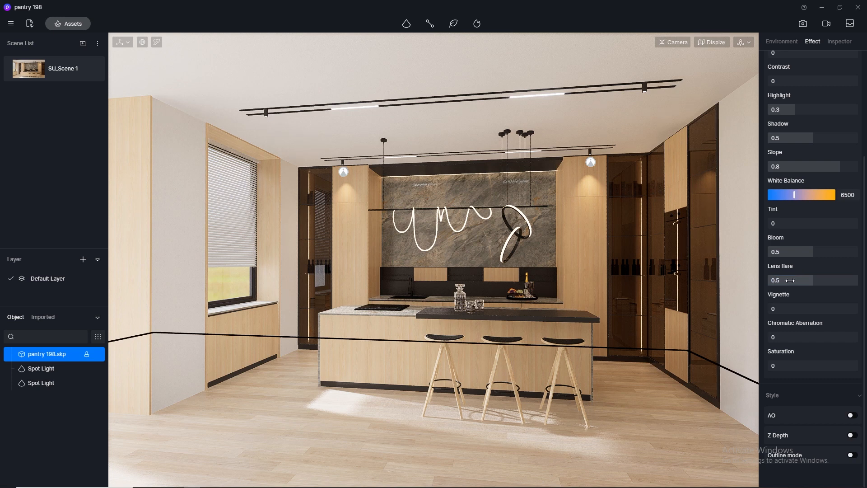
{"action": "left_click", "coordinate": [790, 309]}
{"action": "key", "text": "Return"}
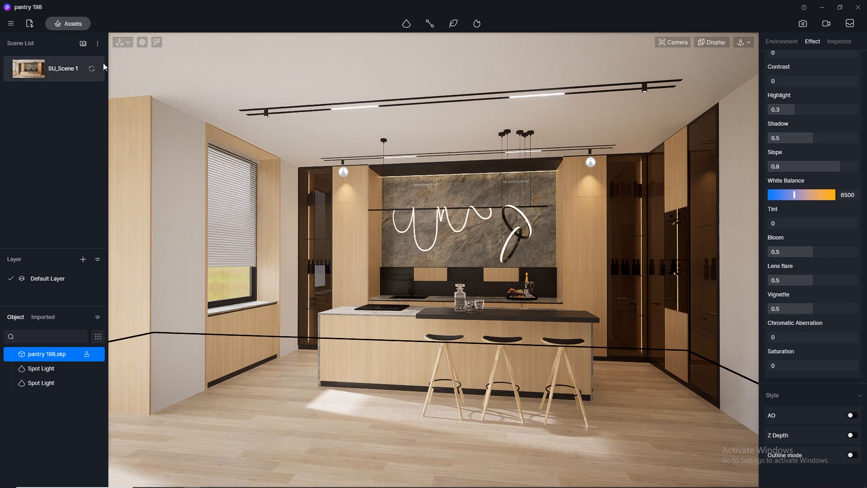
{"action": "mouse_move", "coordinate": [94, 73]}
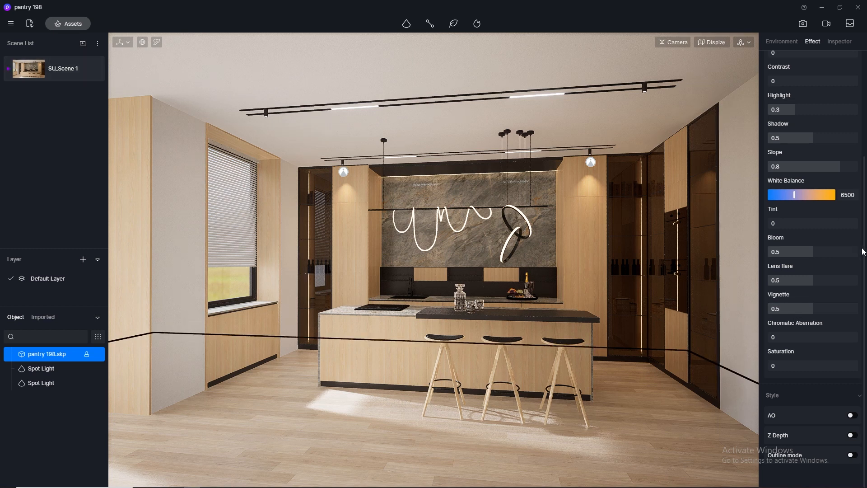
Try post-processing contrast values of 0.1 and 0.2, and settle on 0.1
{"action": "scroll", "coordinate": [823, 110], "scroll_direction": "up", "scroll_amount": 3}
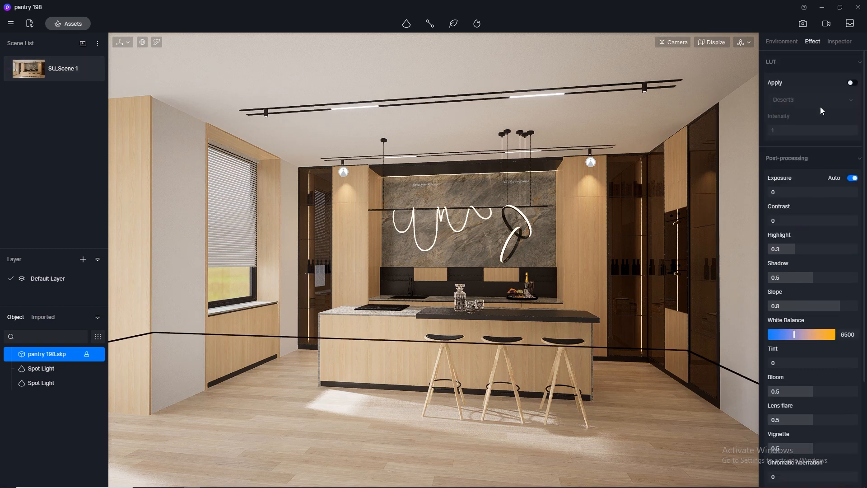
{"action": "left_click", "coordinate": [789, 221]}
{"action": "type", "text": "0.1"}
{"action": "key", "text": "Return"}
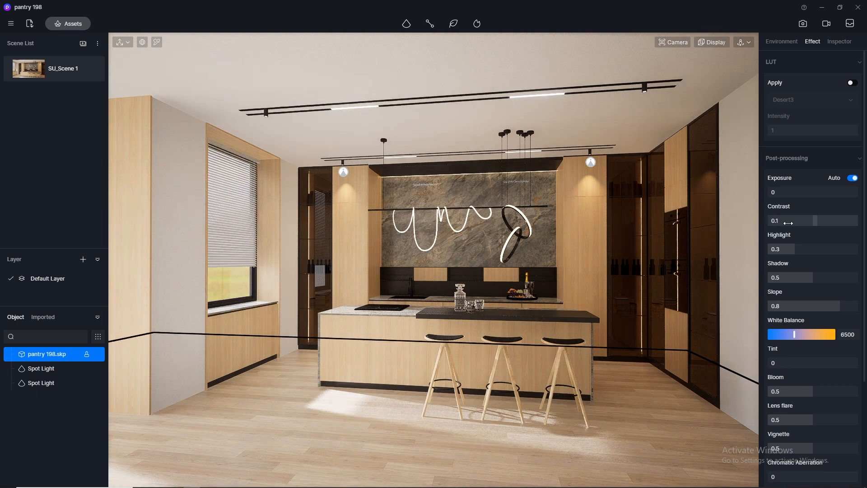
{"action": "left_click", "coordinate": [793, 222]}
{"action": "type", "text": "0.2"}
{"action": "key", "text": "Return"}
{"action": "left_click", "coordinate": [793, 223]}
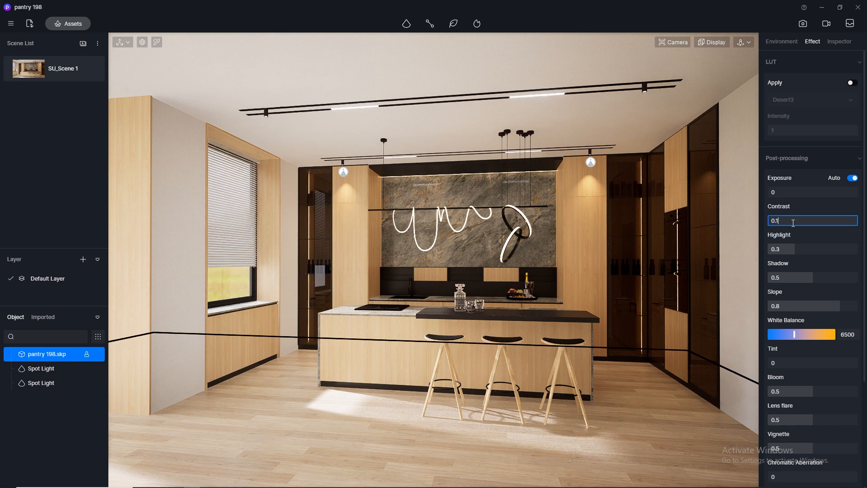
{"action": "type", "text": "0.1"}
{"action": "key", "text": "Return"}
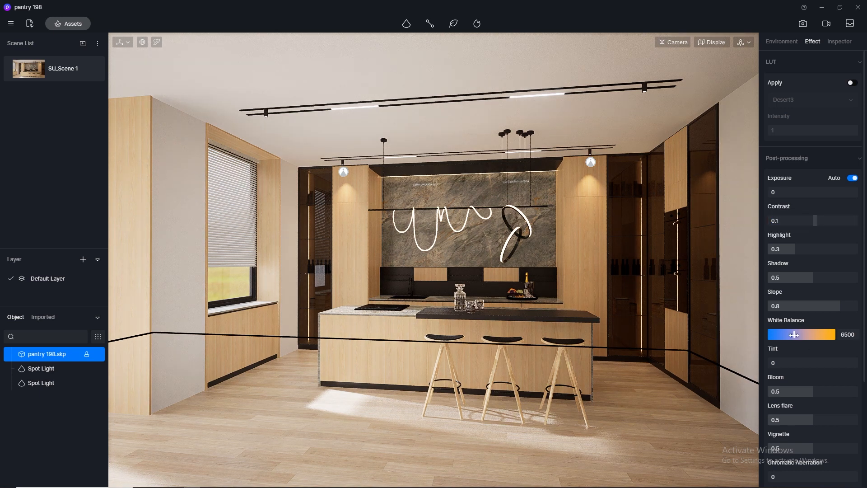
Try white balance values of about 5550, 6000 and 5700
{"action": "left_click_drag", "start_coordinate": [794, 335], "coordinate": [790, 347]}
{"action": "left_click_drag", "start_coordinate": [791, 335], "coordinate": [788, 343]}
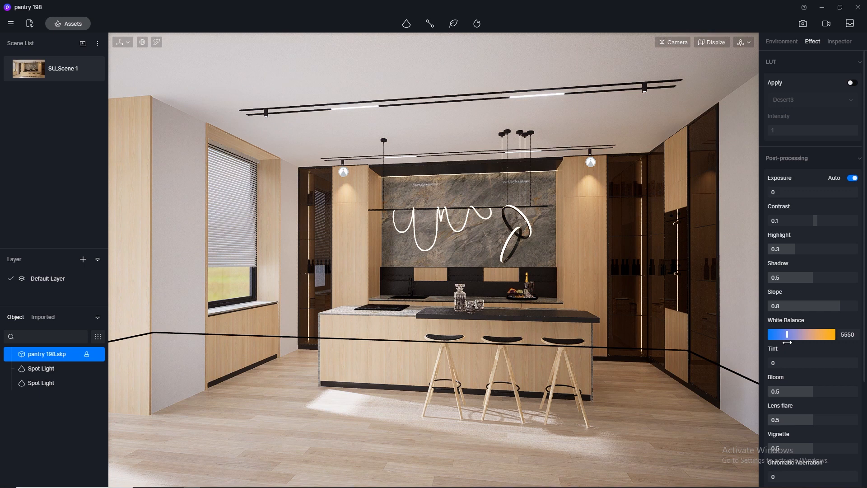
{"action": "left_click", "coordinate": [848, 335]}
{"action": "type", "text": "6000"}
{"action": "key", "text": "Return"}
{"action": "left_click", "coordinate": [852, 335]}
{"action": "type", "text": "5700"}
{"action": "key", "text": "Return"}
Compare another white balance value, settle on 5700, and update SU_Scene 1
{"action": "left_click", "coordinate": [852, 334]}
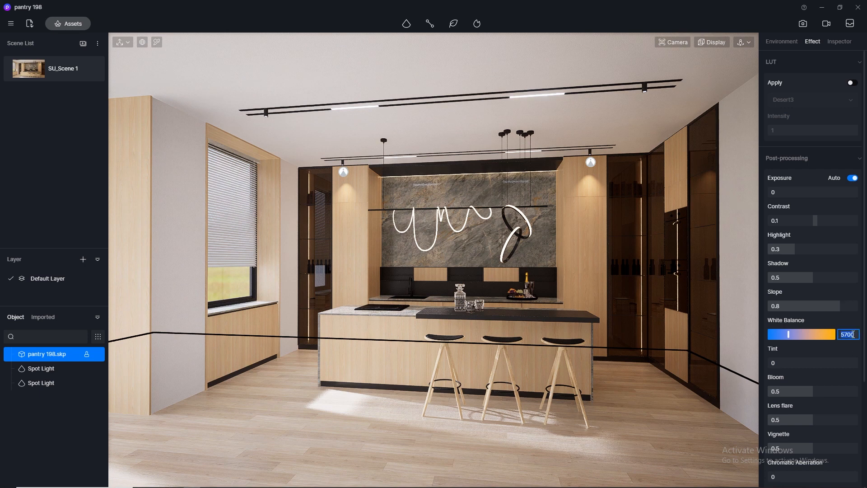
{"action": "type", "text": "58"}
{"action": "key", "text": "Return"}
{"action": "left_click", "coordinate": [852, 334]}
{"action": "type", "text": "5"}
{"action": "key", "text": "Return"}
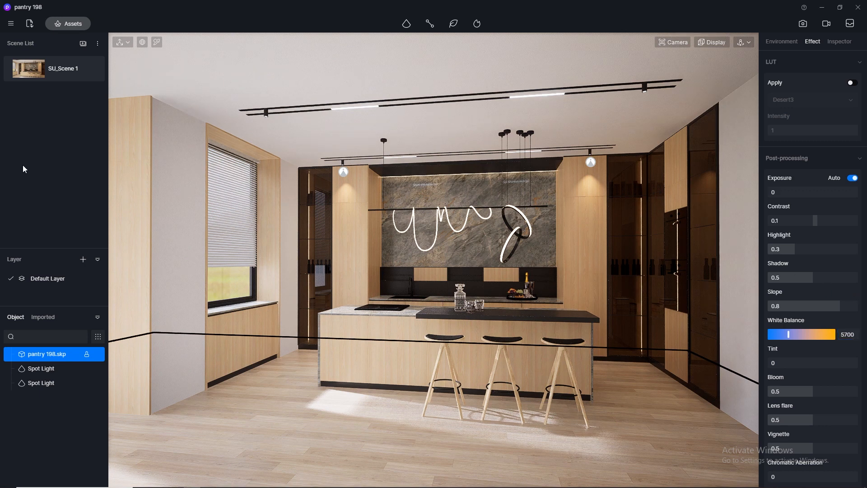
{"action": "mouse_move", "coordinate": [92, 72]}
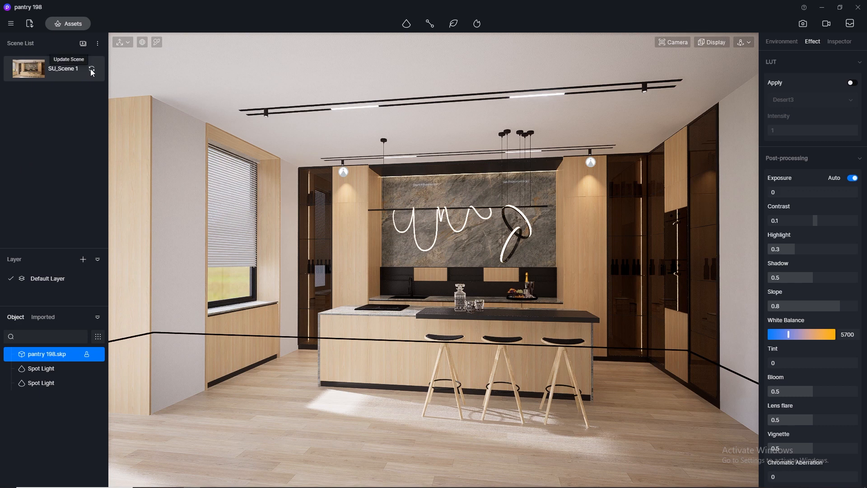
Save the pantry 198 project
{"action": "left_click", "coordinate": [18, 28]}
{"action": "mouse_move", "coordinate": [68, 43]}
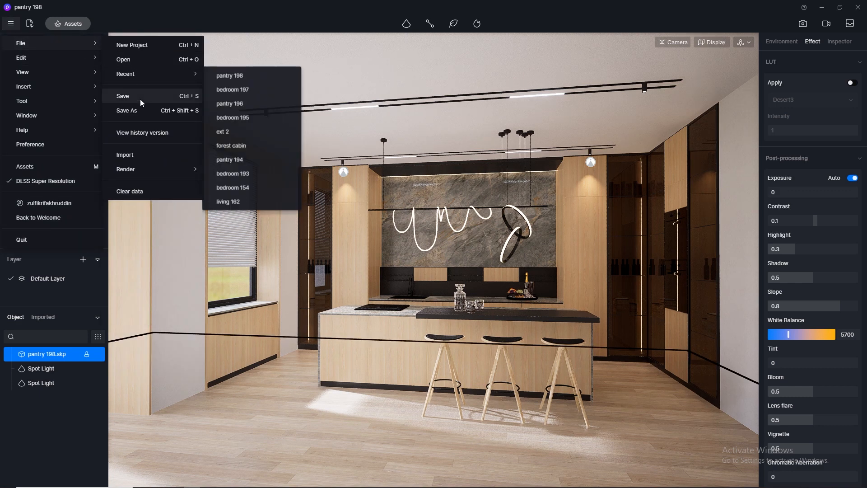
{"action": "left_click", "coordinate": [140, 99]}
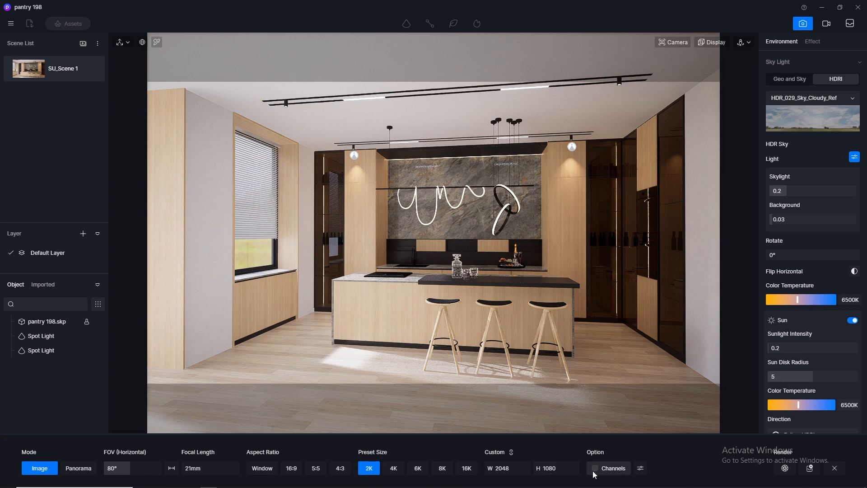
Enable Channels output for the image render and choose the 4K preset size
{"action": "left_click", "coordinate": [595, 467]}
{"action": "left_click", "coordinate": [393, 467]}
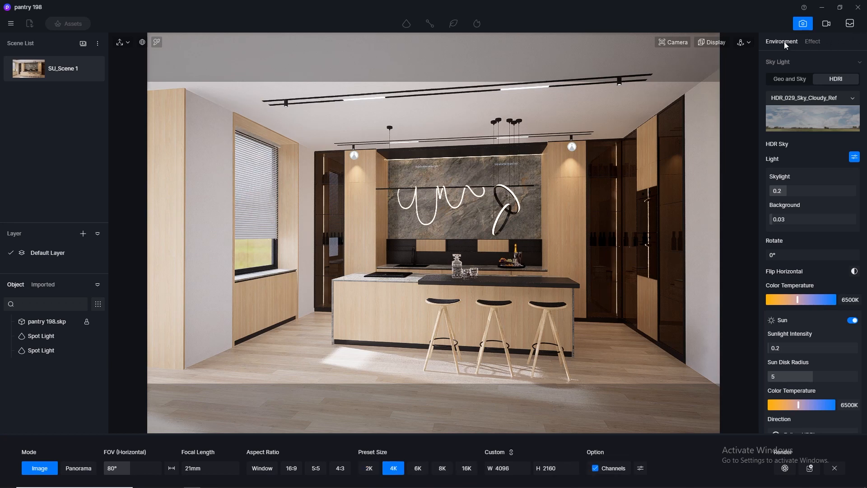
Review the sky, sun and weather settings and the post-processing values before rendering
{"action": "scroll", "coordinate": [779, 48], "scroll_direction": "down", "scroll_amount": 1}
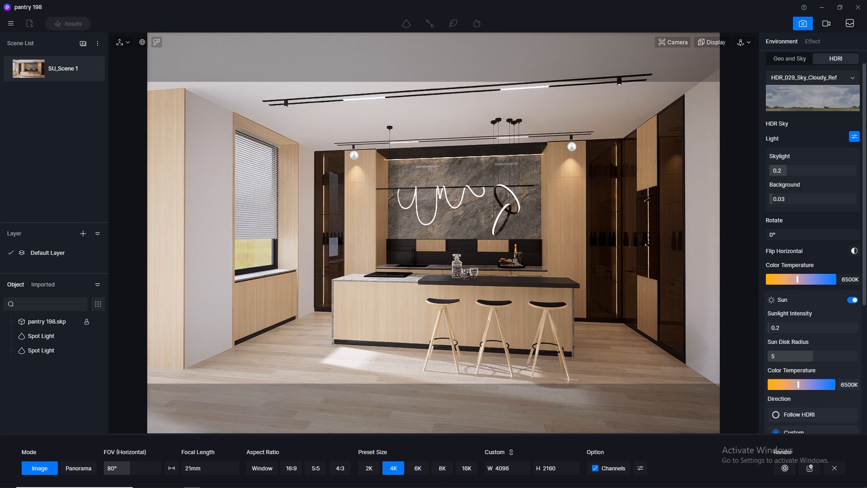
{"action": "scroll", "coordinate": [812, 225], "scroll_direction": "down", "scroll_amount": 5}
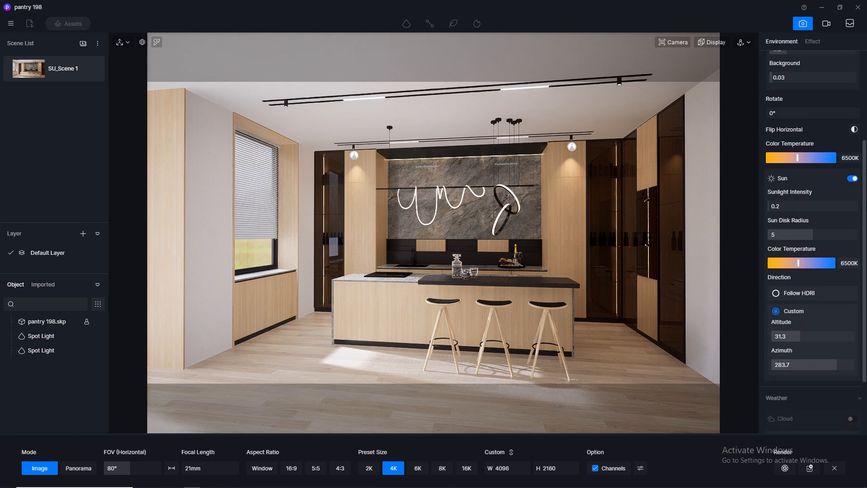
{"action": "scroll", "coordinate": [813, 244], "scroll_direction": "down", "scroll_amount": 3}
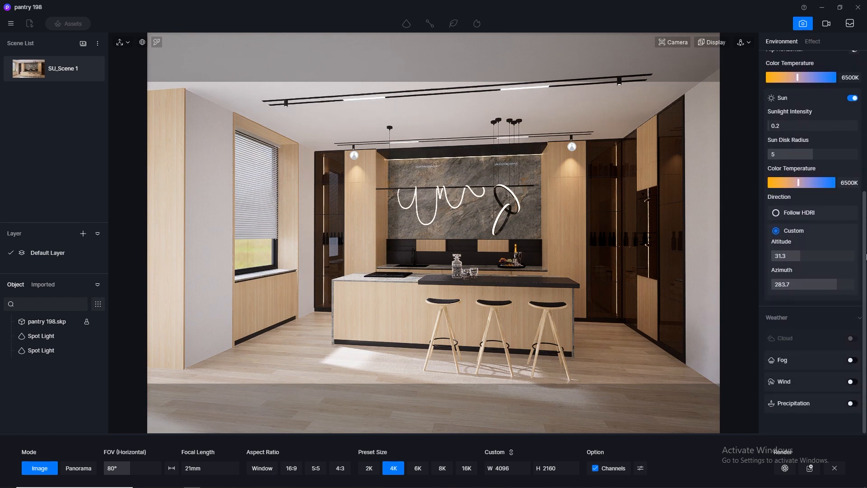
{"action": "left_click", "coordinate": [813, 41]}
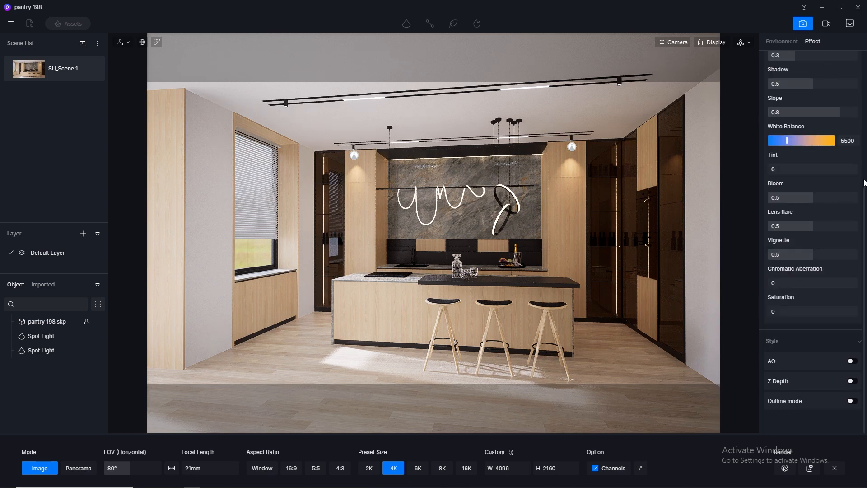
{"action": "left_click_drag", "start_coordinate": [864, 289], "coordinate": [864, 284]}
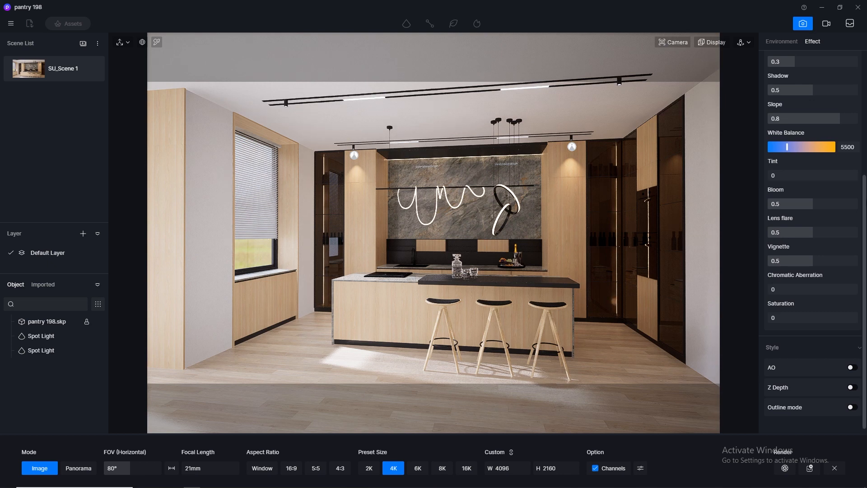
{"action": "left_click_drag", "start_coordinate": [864, 284], "coordinate": [864, 289]}
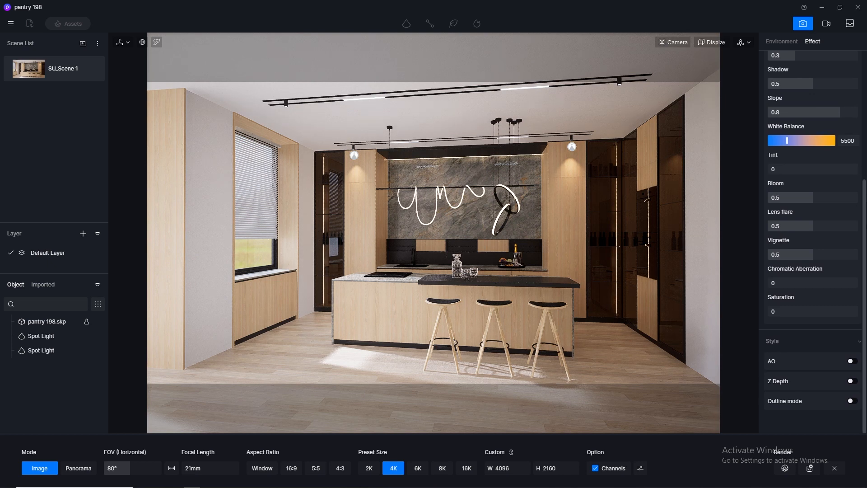
{"action": "left_click_drag", "start_coordinate": [864, 199], "coordinate": [864, 68]}
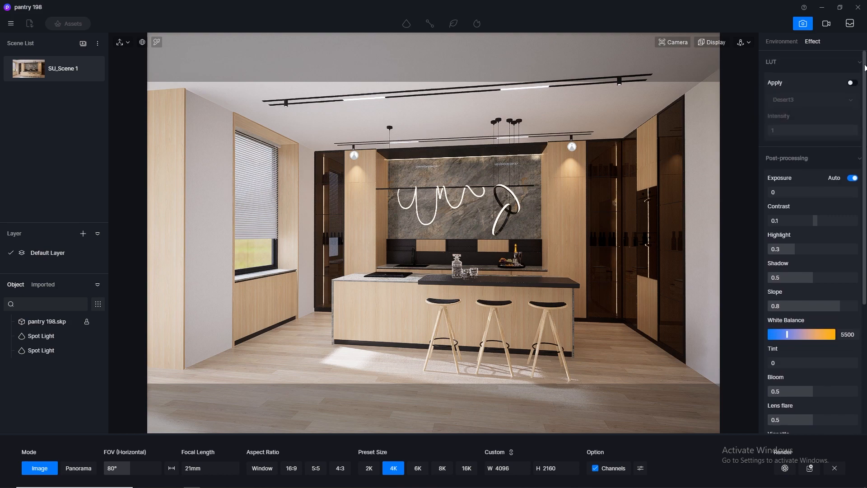
Start the image render, saving it as a PNG in the image folder of #198 pantry
{"action": "left_click", "coordinate": [809, 468]}
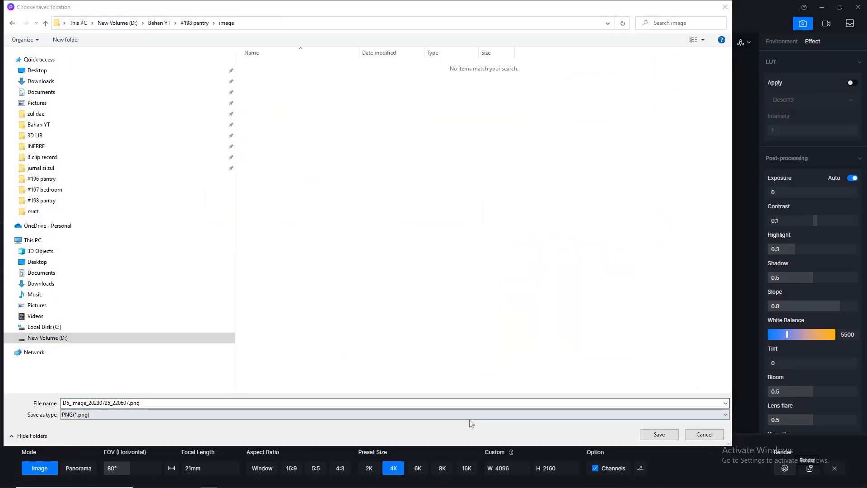
{"action": "left_click", "coordinate": [659, 434]}
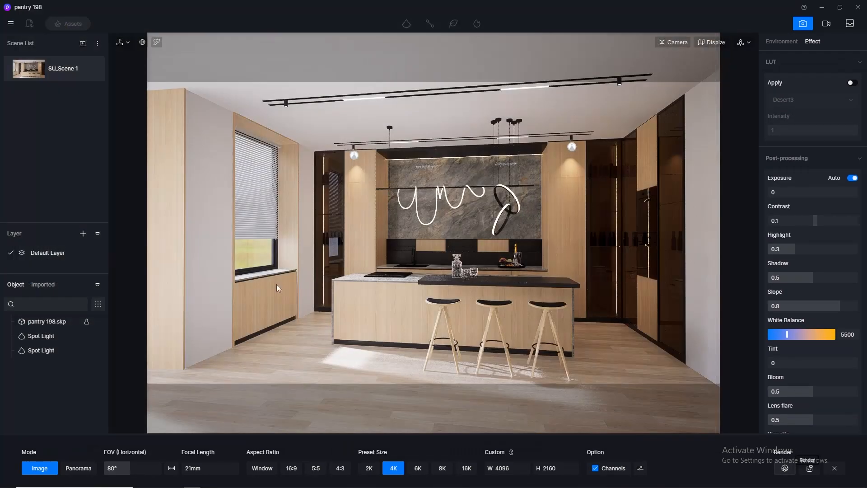
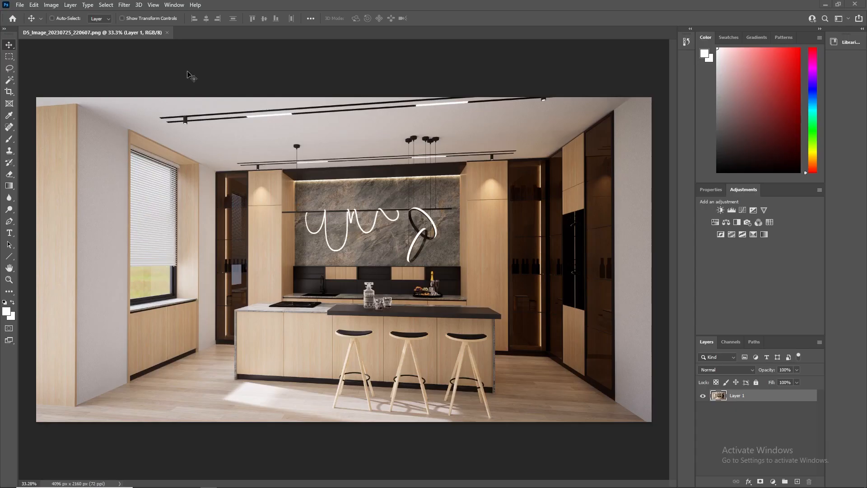
In Photoshop, set the opened render to 16 Bits/Channel and convert Layer 1 to a smart object
{"action": "left_click", "coordinate": [69, 6]}
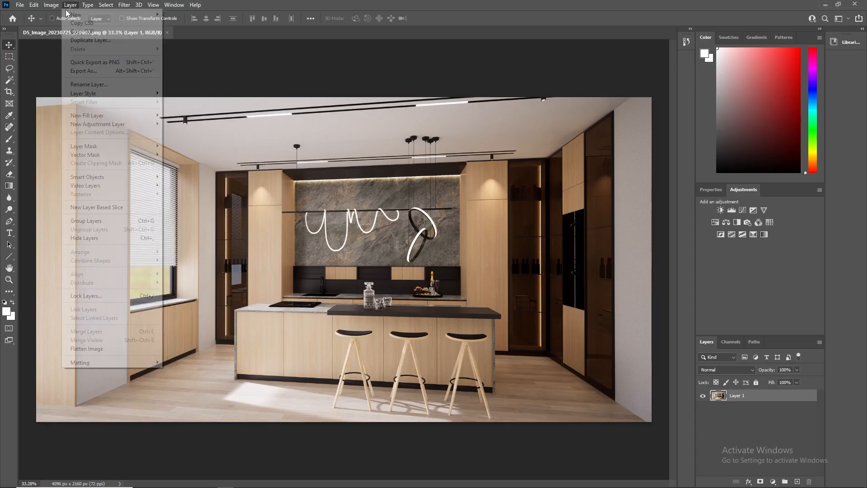
{"action": "mouse_move", "coordinate": [58, 16]}
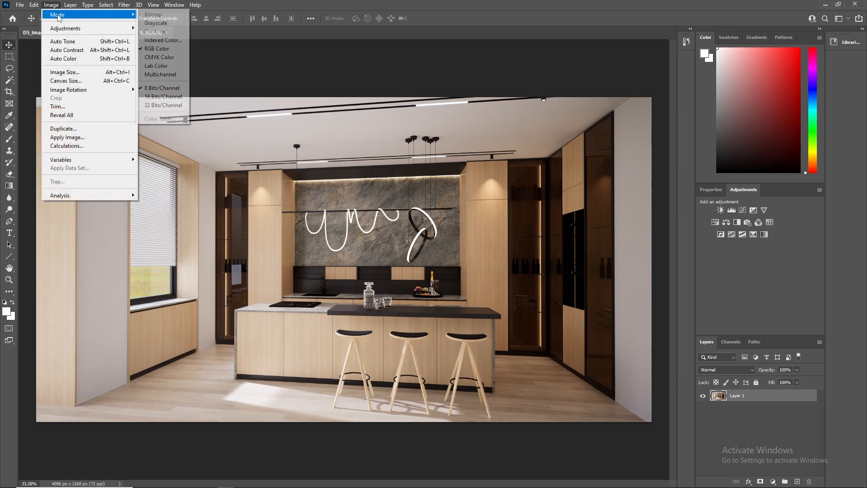
{"action": "left_click", "coordinate": [175, 96]}
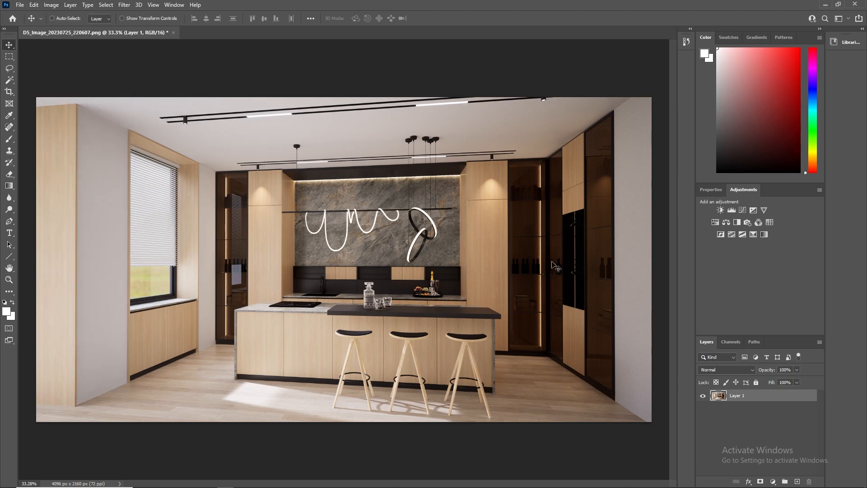
{"action": "right_click", "coordinate": [740, 397]}
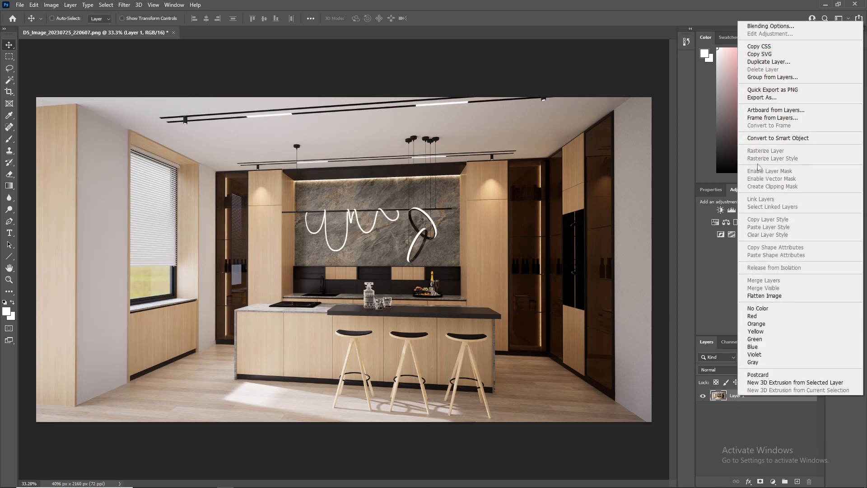
{"action": "left_click", "coordinate": [759, 137]}
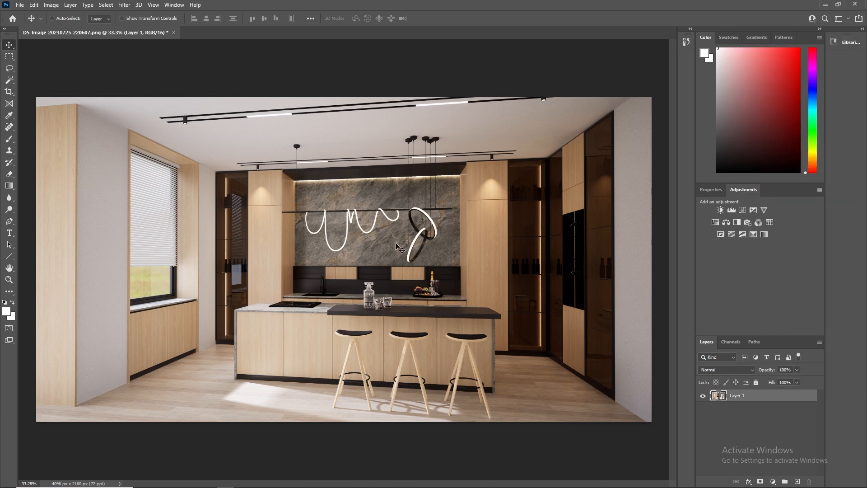
Open the Camera Raw Filter on Layer 1 and apply the Auto tone adjustments
{"action": "left_click", "coordinate": [123, 5]}
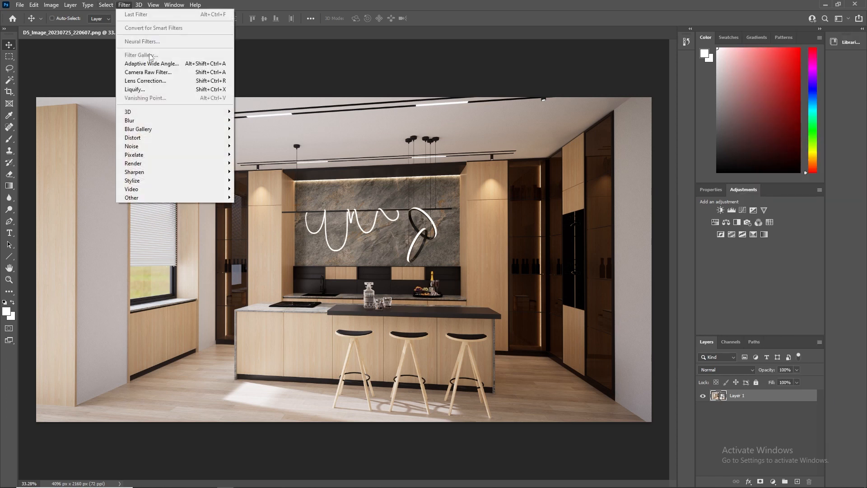
{"action": "left_click", "coordinate": [148, 72]}
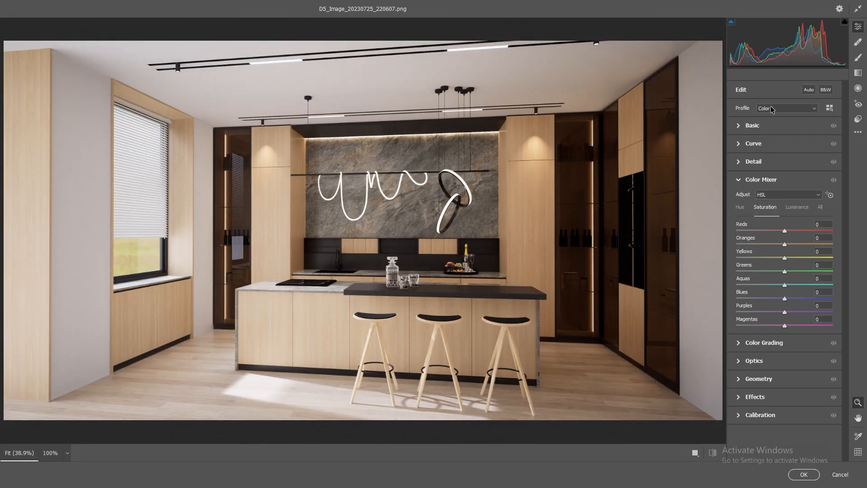
{"action": "left_click", "coordinate": [739, 129]}
{"action": "left_click", "coordinate": [808, 89]}
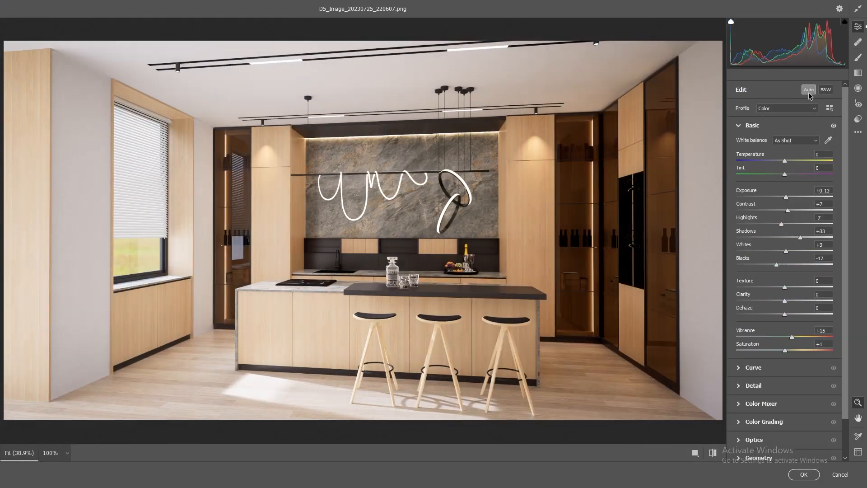
Try the Auto white balance and return it to As Shot
{"action": "left_click", "coordinate": [791, 141]}
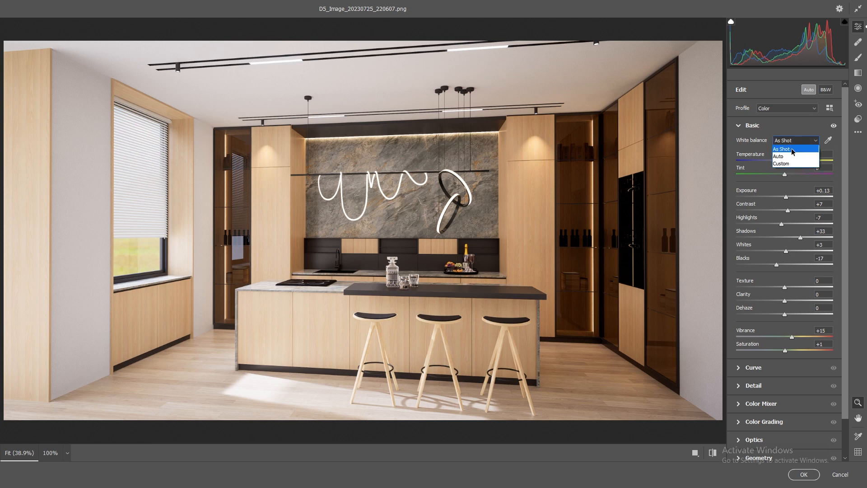
{"action": "left_click", "coordinate": [790, 157]}
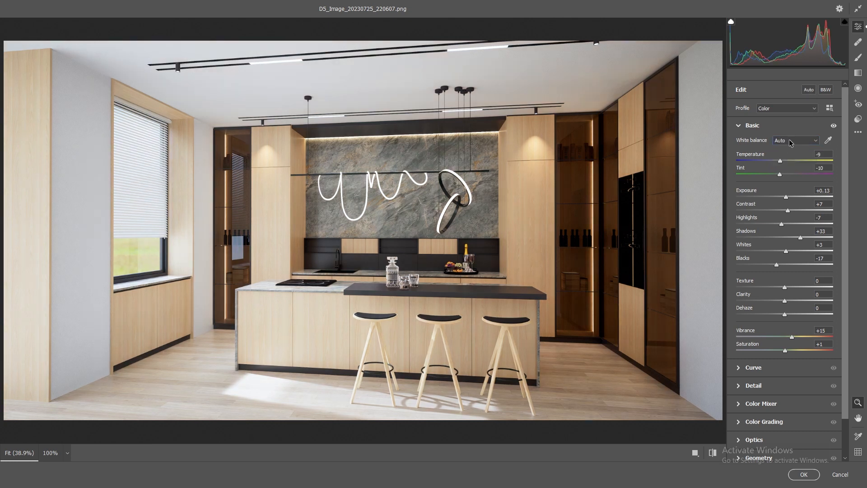
{"action": "left_click", "coordinate": [791, 144]}
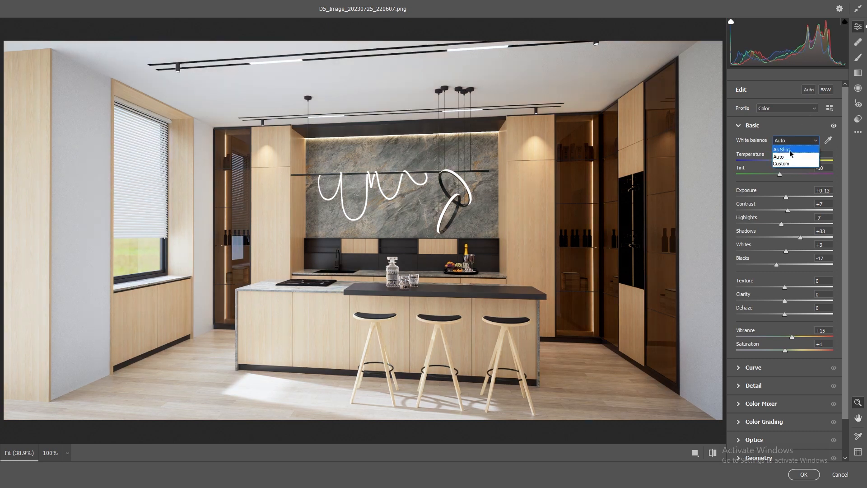
{"action": "left_click", "coordinate": [790, 149]}
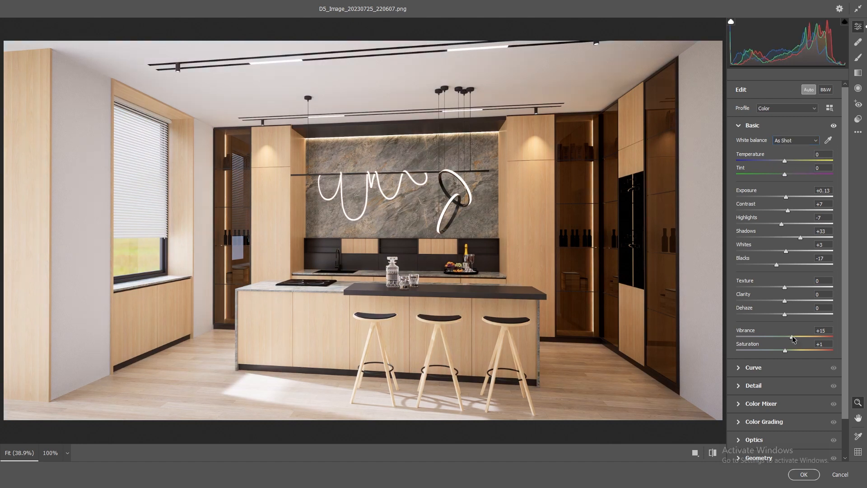
Reset Vibrance and Saturation to 0
{"action": "double_click", "coordinate": [790, 336]}
{"action": "double_click", "coordinate": [784, 351]}
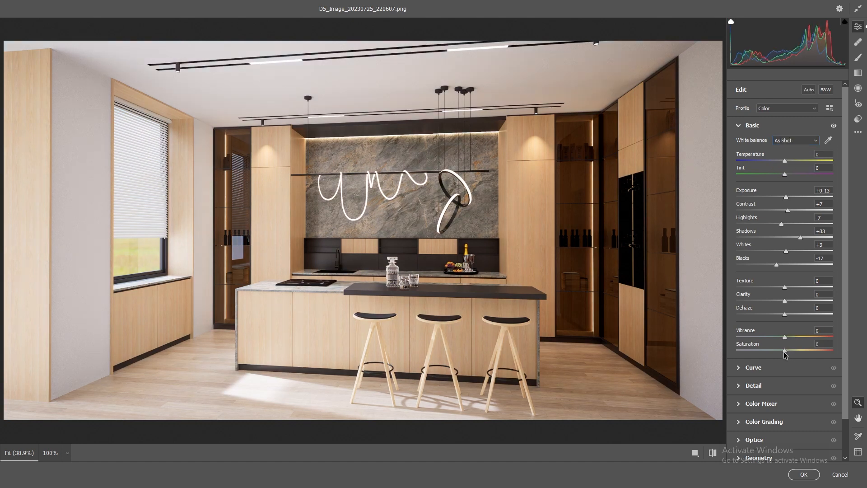
Shape the parametric curve with Highlights -29, Lights +2, Darks -7 and Shadows -17
{"action": "left_click", "coordinate": [739, 371]}
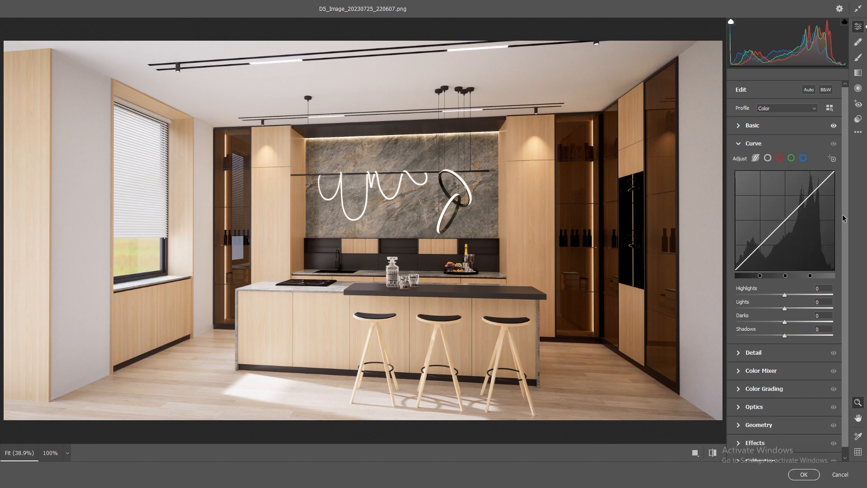
{"action": "scroll", "coordinate": [845, 218], "scroll_direction": "down", "scroll_amount": 1}
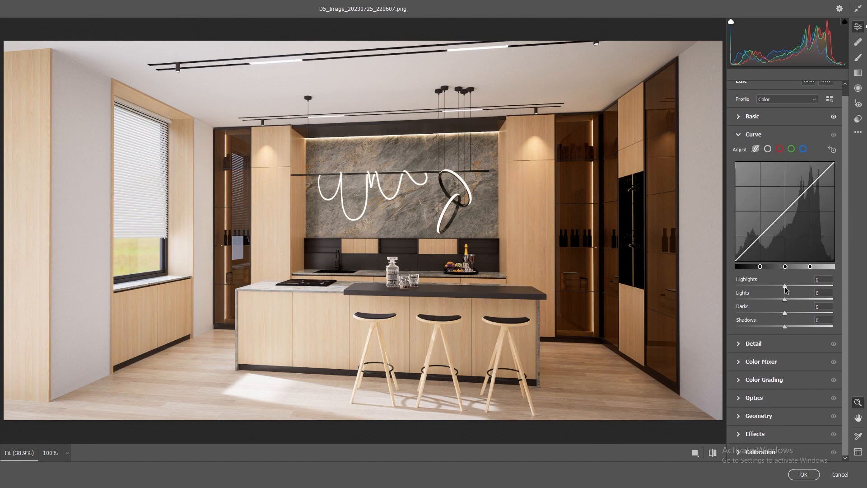
{"action": "left_click_drag", "start_coordinate": [786, 290], "coordinate": [778, 329]}
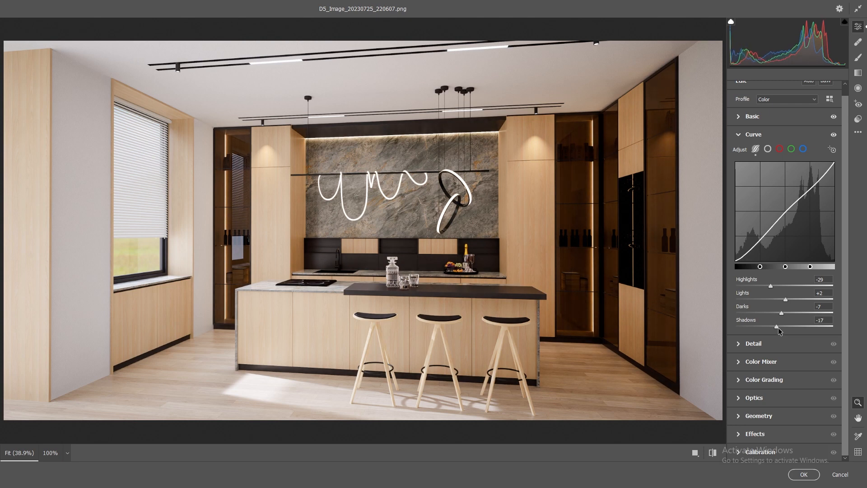
Set Texture to 20 and Clarity to 15 in the Basic adjustments
{"action": "left_click", "coordinate": [740, 117]}
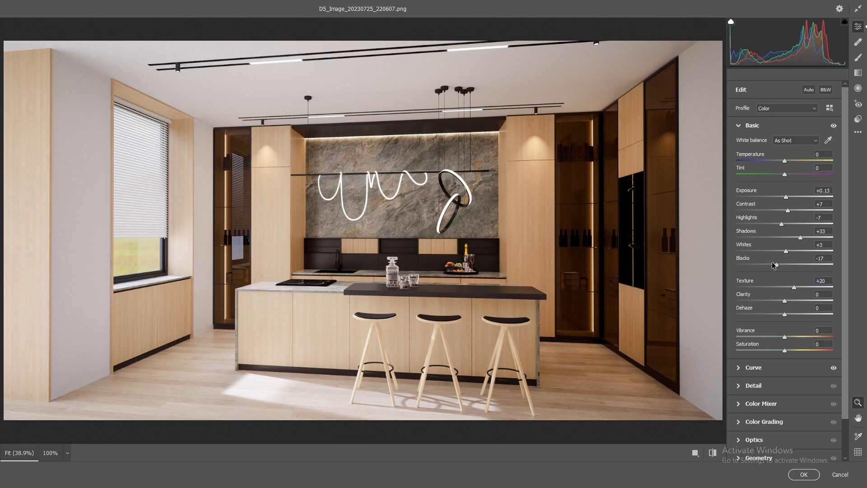
{"action": "left_click", "coordinate": [825, 280]}
{"action": "type", "text": "1"}
{"action": "left_click", "coordinate": [824, 280]}
{"action": "type", "text": "20"}
{"action": "key", "text": "Return"}
{"action": "left_click", "coordinate": [826, 295]}
{"action": "type", "text": "15"}
{"action": "key", "text": "Return"}
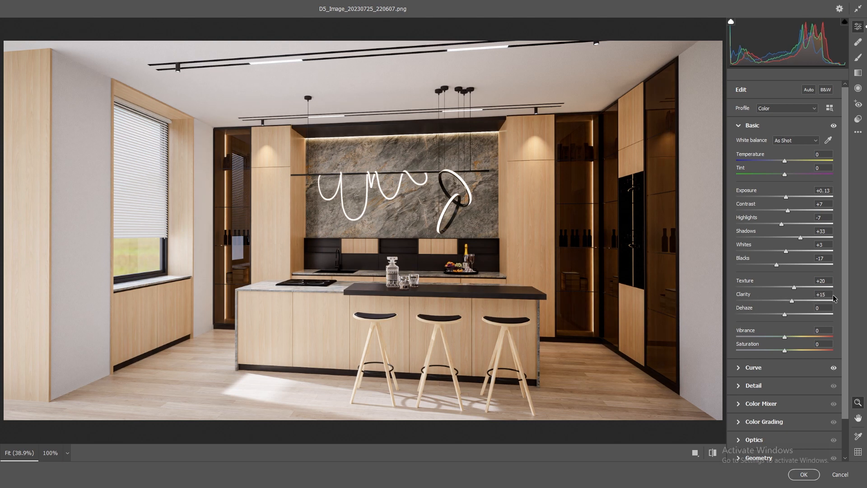
Set both Clarity and Dehaze to 10
{"action": "left_click_drag", "start_coordinate": [831, 295], "coordinate": [709, 298]}
{"action": "type", "text": "10"}
{"action": "key", "text": "Return"}
{"action": "left_click_drag", "start_coordinate": [828, 306], "coordinate": [716, 307]}
{"action": "type", "text": "10"}
{"action": "key", "text": "Return"}
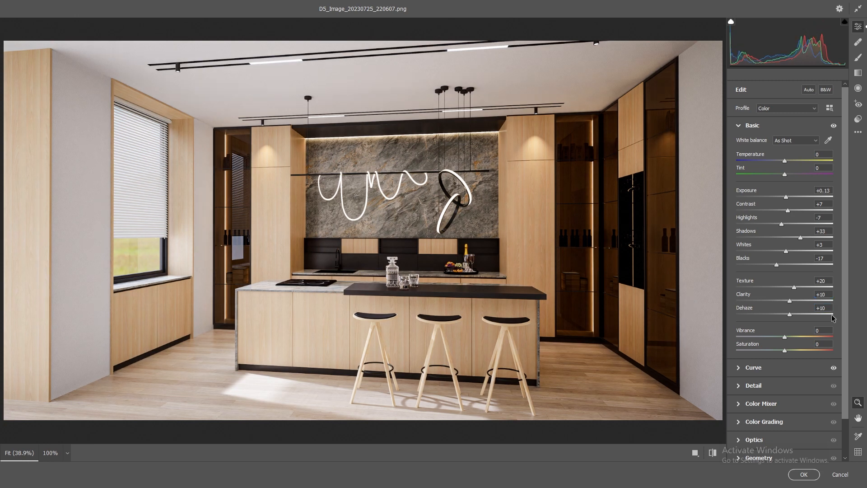
Lower both Dehaze and Clarity to 5
{"action": "left_click_drag", "start_coordinate": [828, 306], "coordinate": [627, 307]}
{"action": "type", "text": "5"}
{"action": "key", "text": "Return"}
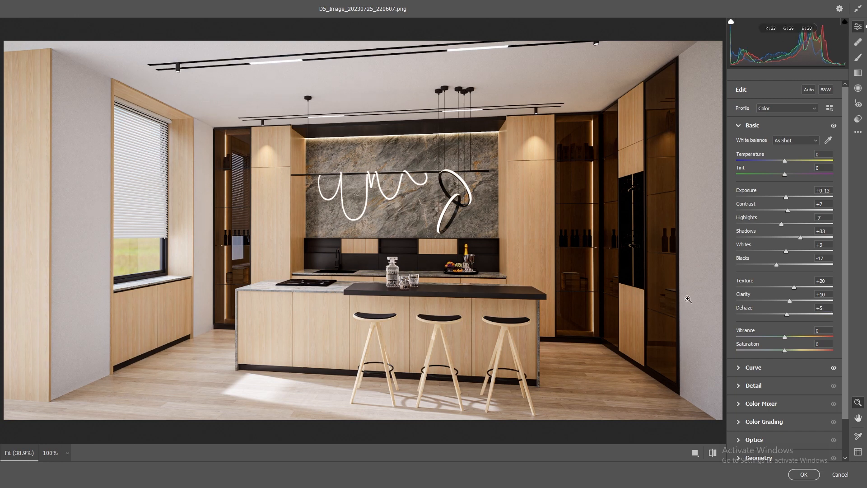
{"action": "left_click_drag", "start_coordinate": [829, 294], "coordinate": [662, 281]}
{"action": "type", "text": "5"}
{"action": "key", "text": "Return"}
Raise the parametric curve's Darks to +7 and Shadows to +7
{"action": "left_click", "coordinate": [747, 367]}
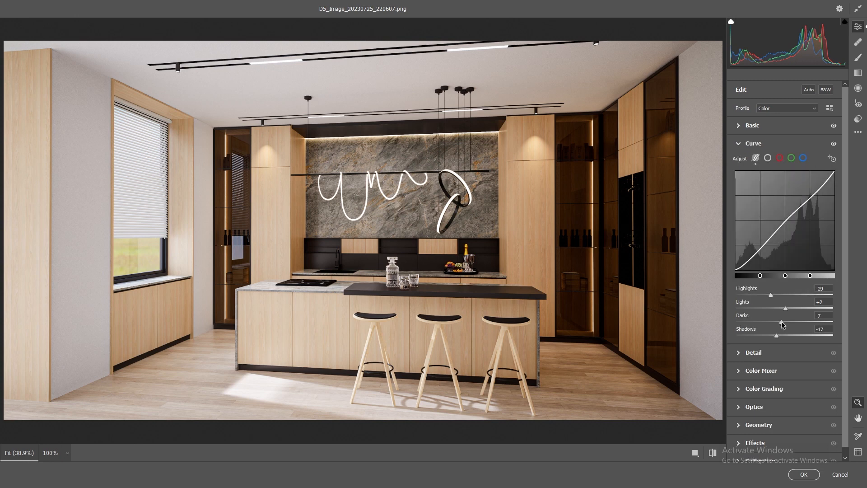
{"action": "left_click_drag", "start_coordinate": [782, 322], "coordinate": [788, 325]}
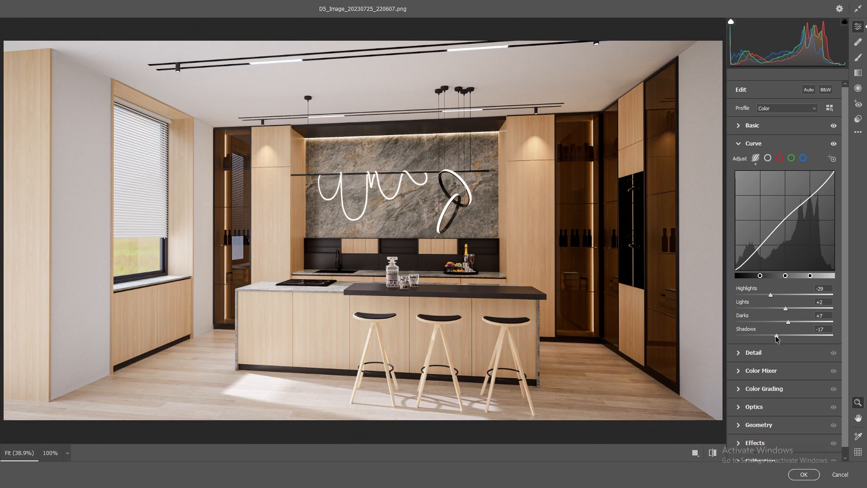
{"action": "left_click_drag", "start_coordinate": [776, 339], "coordinate": [788, 334]}
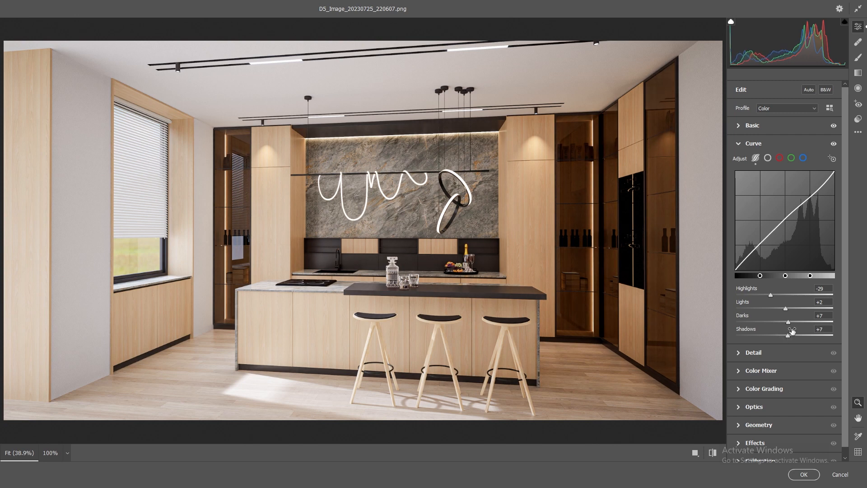
Reduce the saturation of the Yellows in the Color Mixer, trying several amounts
{"action": "scroll", "coordinate": [848, 225], "scroll_direction": "down", "scroll_amount": 1}
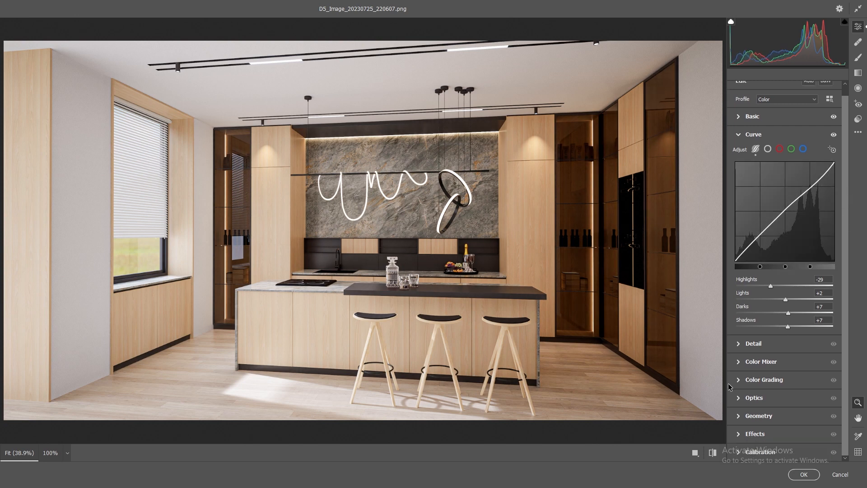
{"action": "left_click", "coordinate": [737, 362]}
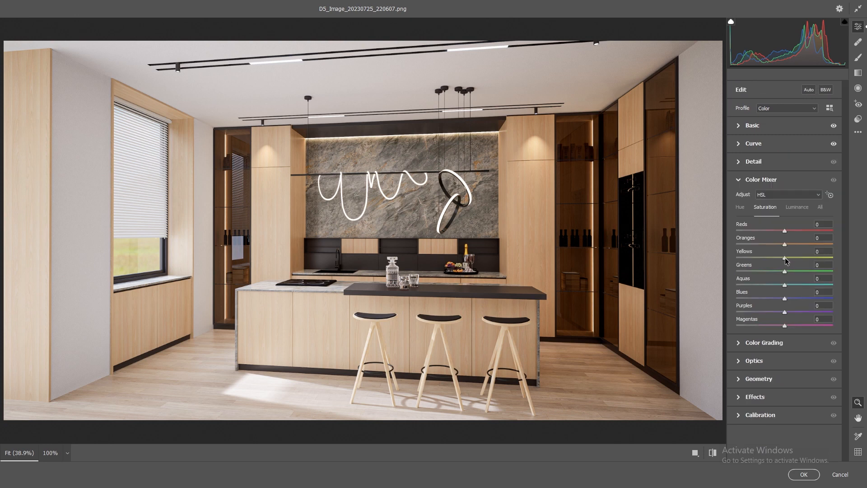
{"action": "left_click_drag", "start_coordinate": [784, 257], "coordinate": [772, 262]}
{"action": "left_click_drag", "start_coordinate": [766, 262], "coordinate": [794, 266]}
{"action": "double_click", "coordinate": [777, 259]}
{"action": "double_click", "coordinate": [791, 260]}
{"action": "left_click_drag", "start_coordinate": [785, 259], "coordinate": [770, 260]}
Set Clarity to 10, and set Dehaze to 5 after trying 10
{"action": "left_click", "coordinate": [738, 125]}
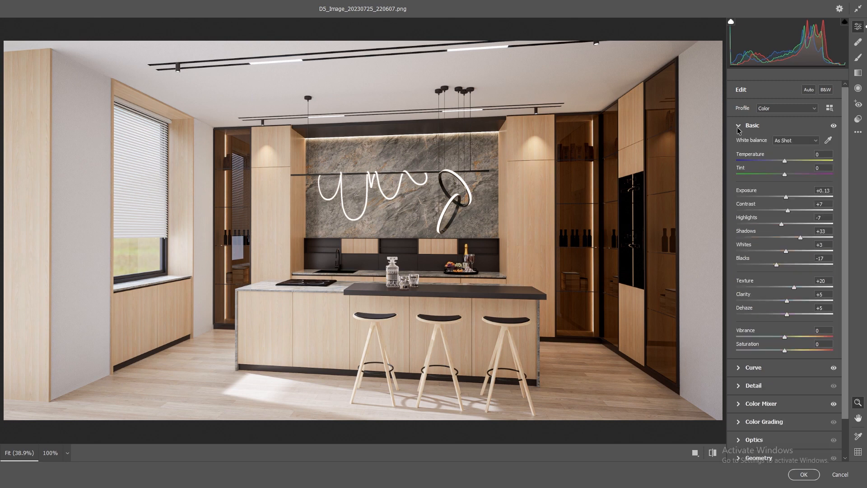
{"action": "left_click", "coordinate": [827, 295]}
{"action": "type", "text": "10"}
{"action": "left_click", "coordinate": [826, 308]}
{"action": "type", "text": "10"}
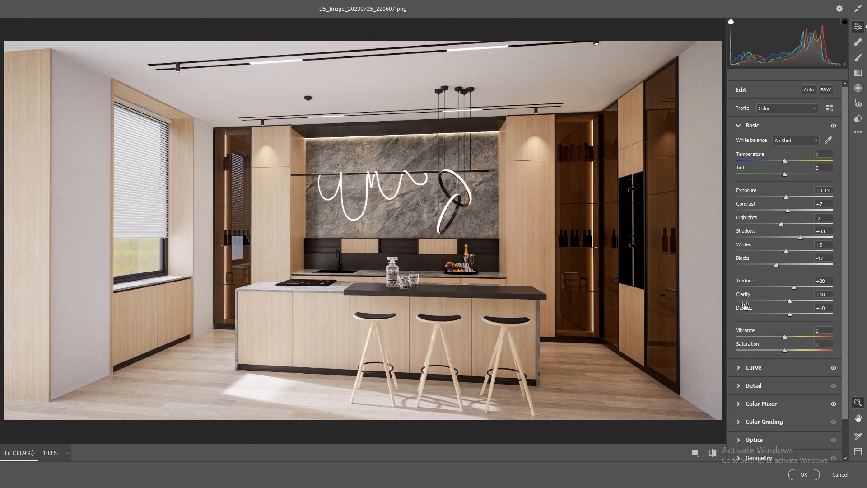
{"action": "left_click", "coordinate": [826, 309]}
{"action": "type", "text": "5"}
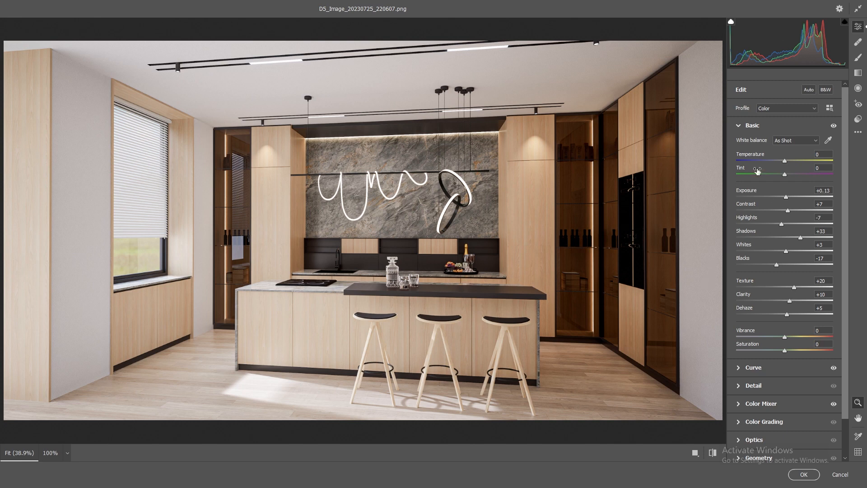
Set the parametric curve to Highlights -3, Lights -13 and Darks -4, and apply the Camera Raw Filter
{"action": "left_click", "coordinate": [739, 367]}
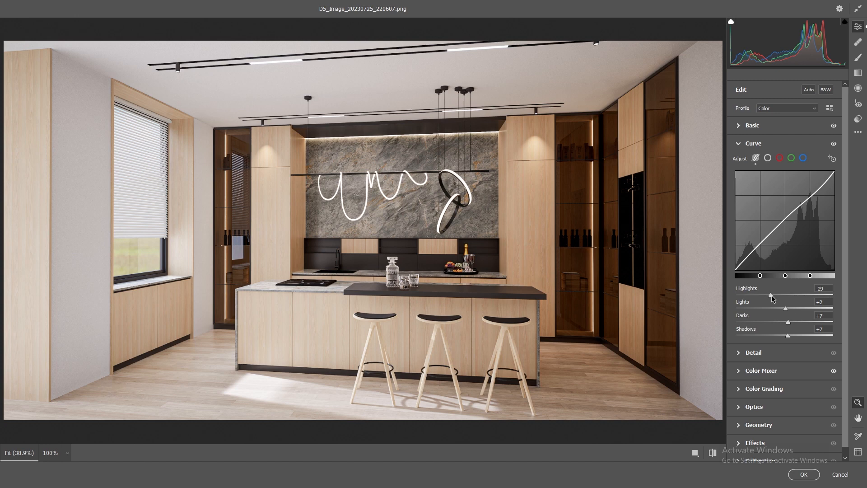
{"action": "left_click_drag", "start_coordinate": [769, 294], "coordinate": [782, 319]}
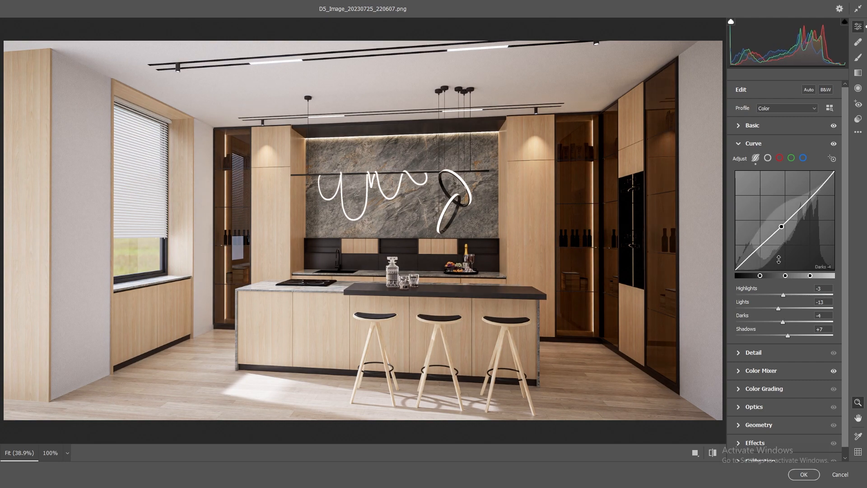
{"action": "left_click", "coordinate": [803, 474]}
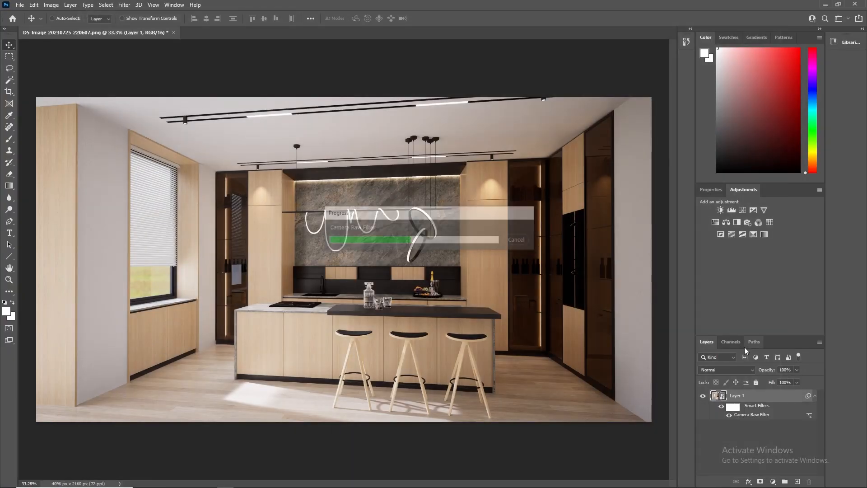
Compare the image with and without the smart filters on Layer 1
{"action": "left_click", "coordinate": [720, 406]}
{"action": "left_click", "coordinate": [721, 407]}
{"action": "left_click", "coordinate": [721, 407]}
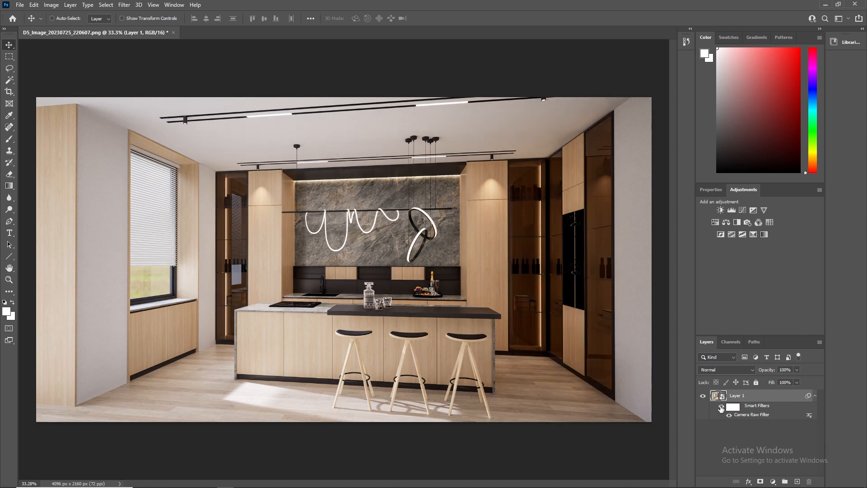
{"action": "left_click", "coordinate": [721, 407]}
Place D5_Image_20230725_220607_Reflection.png from the pantry image folder above Layer 1 and align it exactly with the canvas
{"action": "double_click", "coordinate": [429, 6]}
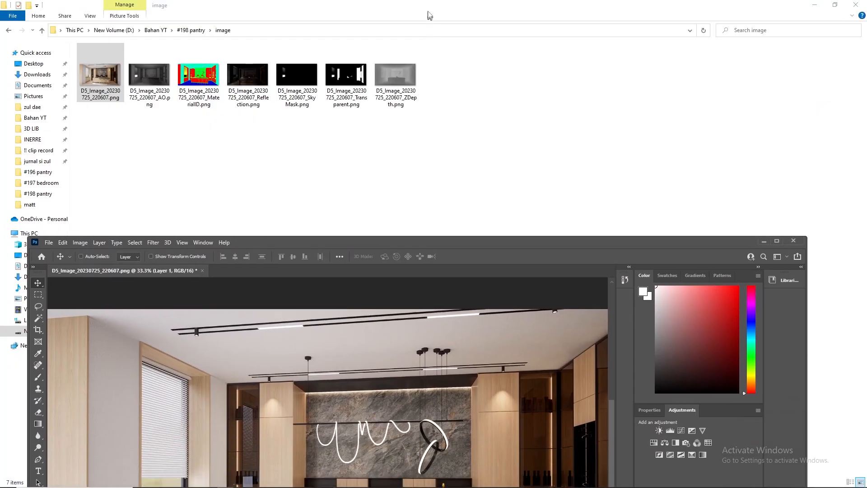
{"action": "left_click_drag", "start_coordinate": [247, 74], "coordinate": [586, 275]}
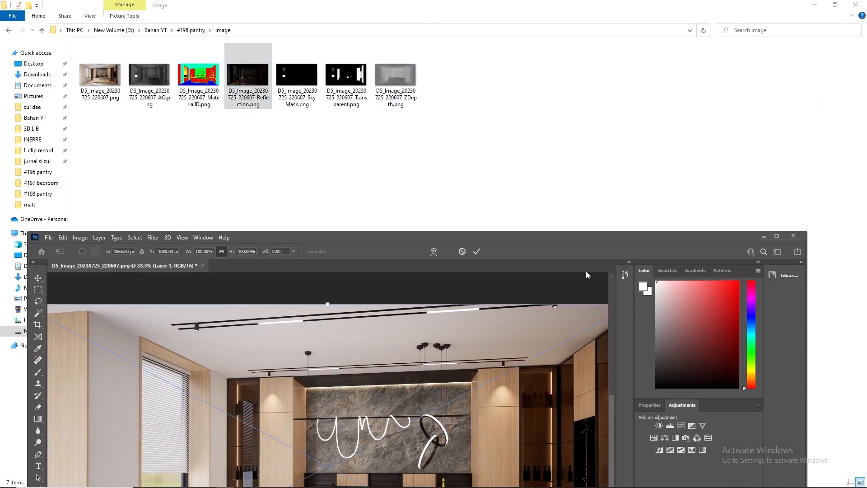
{"action": "left_click", "coordinate": [776, 235]}
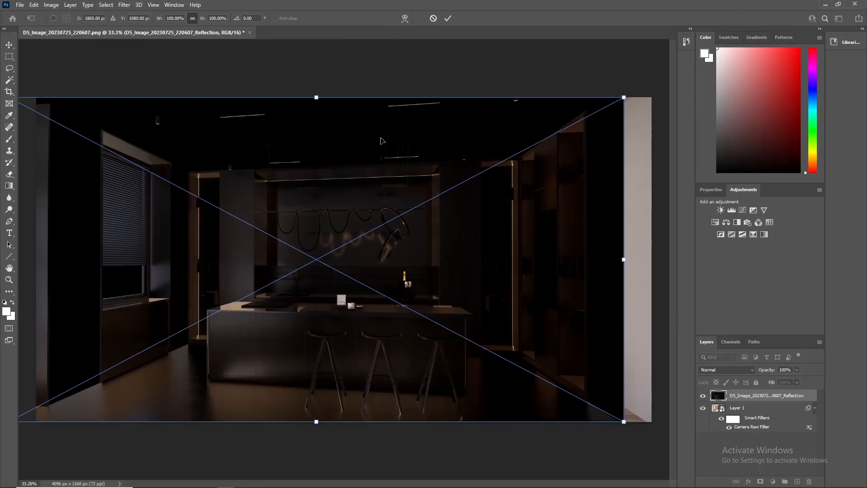
{"action": "left_click_drag", "start_coordinate": [381, 140], "coordinate": [408, 141]}
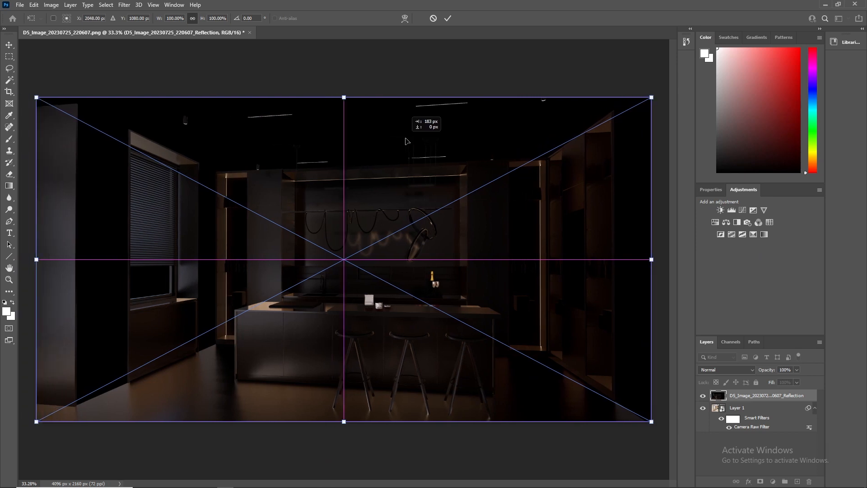
{"action": "left_click", "coordinate": [447, 19]}
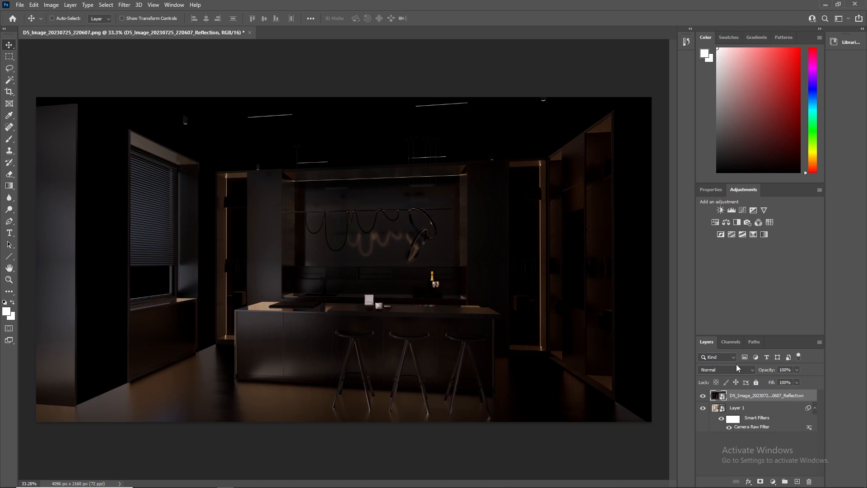
Set the Reflection layer's blend mode to Linear Dodge (Add) and reduce its opacity, trying amounts such as 57% and 28%
{"action": "left_click", "coordinate": [747, 370]}
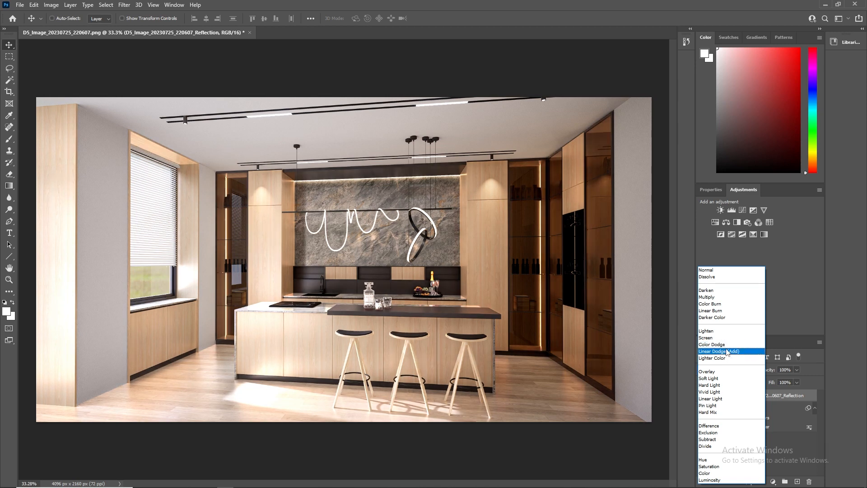
{"action": "left_click", "coordinate": [727, 351]}
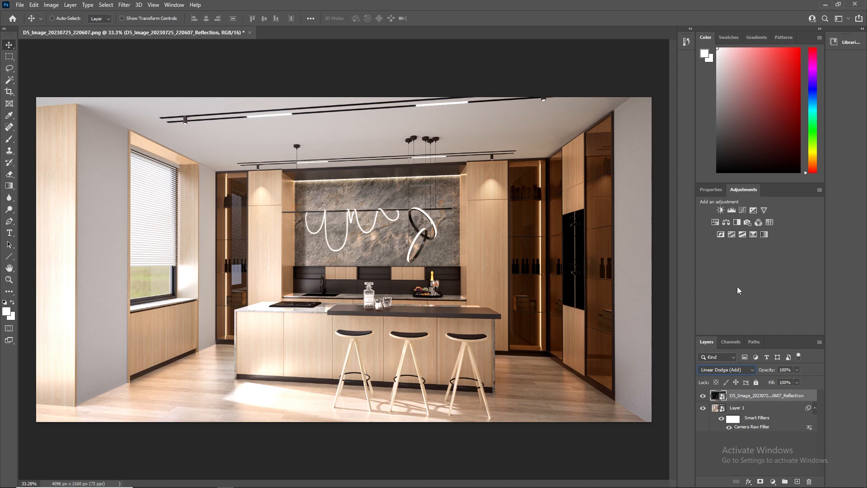
{"action": "left_click", "coordinate": [796, 369]}
{"action": "left_click_drag", "start_coordinate": [799, 381], "coordinate": [757, 382]}
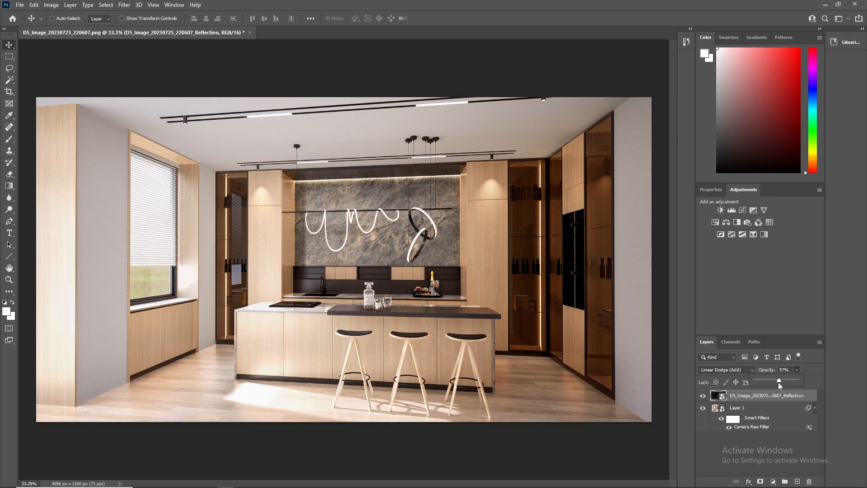
{"action": "mouse_move", "coordinate": [778, 382]}
{"action": "left_mouse_down"}
{"action": "mouse_move", "coordinate": [767, 381]}
{"action": "mouse_move", "coordinate": [788, 383]}
{"action": "left_mouse_up"}
{"action": "left_click_drag", "start_coordinate": [779, 381], "coordinate": [768, 382]}
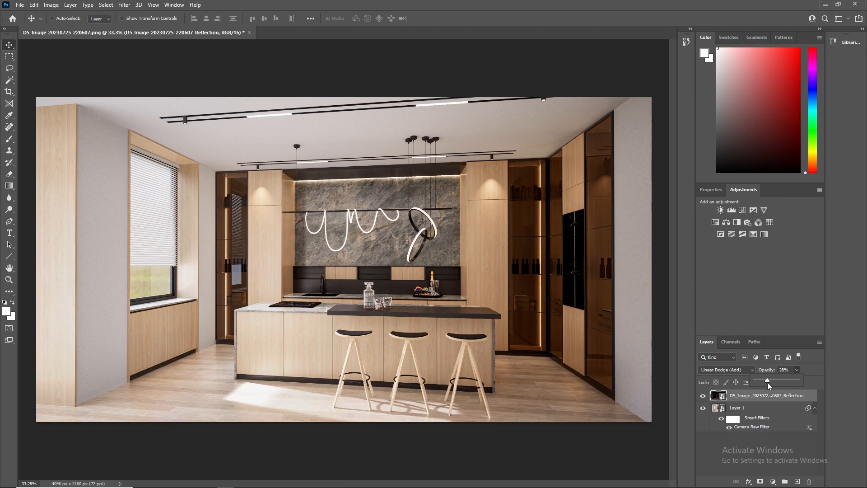
{"action": "mouse_move", "coordinate": [759, 382]}
{"action": "left_mouse_down"}
{"action": "mouse_move", "coordinate": [789, 381]}
{"action": "mouse_move", "coordinate": [774, 386]}
{"action": "left_mouse_up"}
{"action": "left_click", "coordinate": [818, 370]}
Compare the image with and without the Reflection layer
{"action": "left_click", "coordinate": [704, 397]}
{"action": "left_click", "coordinate": [703, 397]}
{"action": "left_click", "coordinate": [703, 397]}
{"action": "left_click", "coordinate": [703, 397]}
{"action": "left_click", "coordinate": [704, 396]}
{"action": "left_click", "coordinate": [704, 397]}
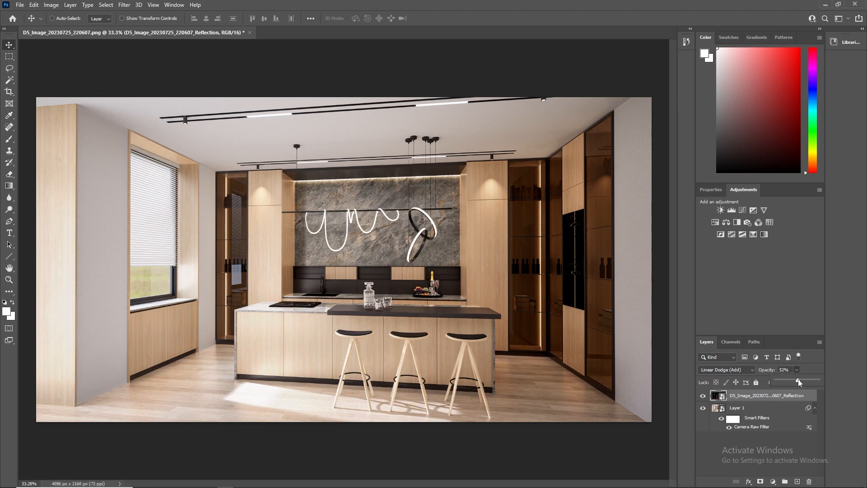
Set the Reflection layer's opacity to 39% and compare the image with the layer hidden and shown
{"action": "left_click_drag", "start_coordinate": [795, 380], "coordinate": [793, 381]}
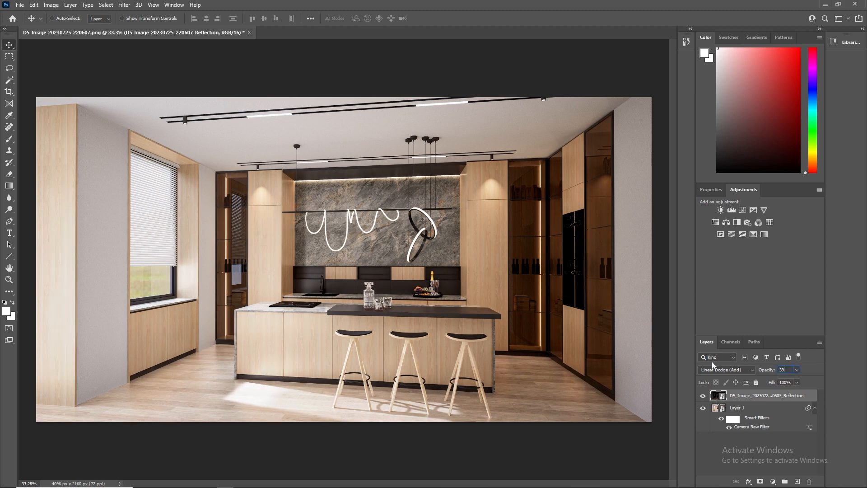
{"action": "left_click", "coordinate": [702, 396]}
{"action": "left_click", "coordinate": [702, 396]}
Place D5_Image_20230725_220607_AO.png from the image folder as a new layer above the Reflection layer
{"action": "mouse_move", "coordinate": [225, 486]}
{"action": "left_click", "coordinate": [159, 481]}
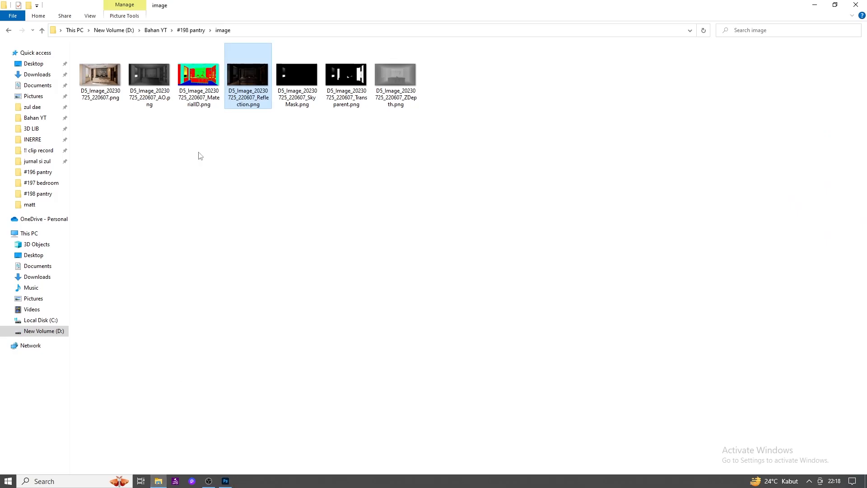
{"action": "left_click_drag", "start_coordinate": [150, 77], "coordinate": [256, 355]}
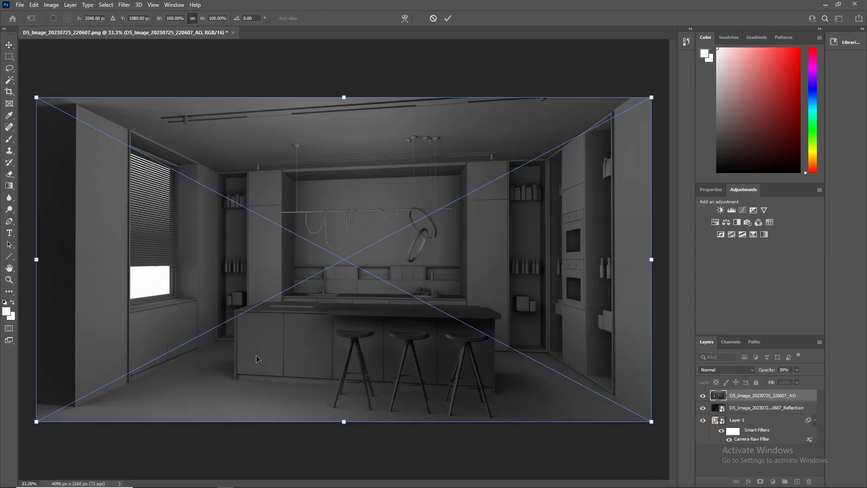
{"action": "left_click", "coordinate": [447, 18]}
Set the AO layer's blend mode to Soft Light and lower its opacity to 3%
{"action": "left_click", "coordinate": [738, 370]}
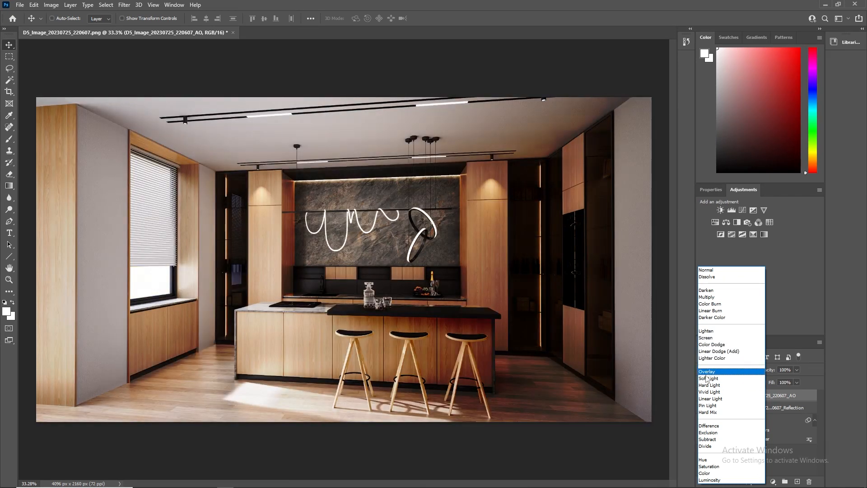
{"action": "left_click", "coordinate": [708, 378]}
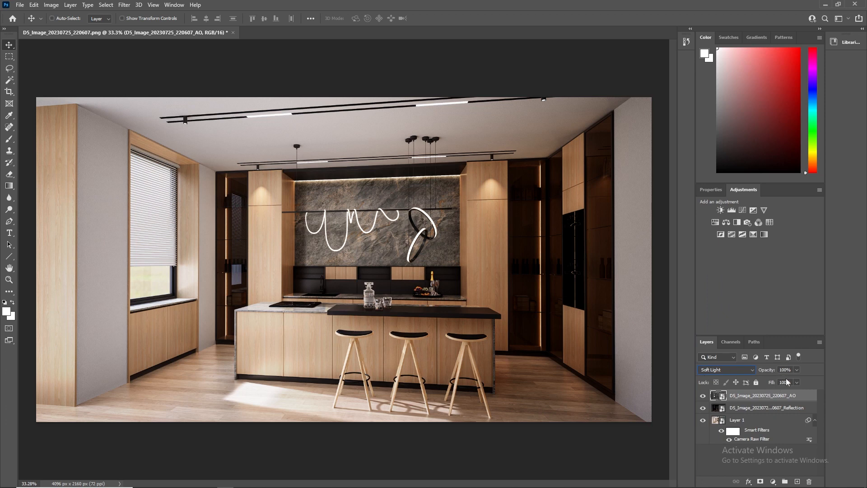
{"action": "left_click", "coordinate": [797, 369]}
{"action": "left_click_drag", "start_coordinate": [781, 381], "coordinate": [758, 383]}
{"action": "left_click_drag", "start_coordinate": [780, 385], "coordinate": [765, 384]}
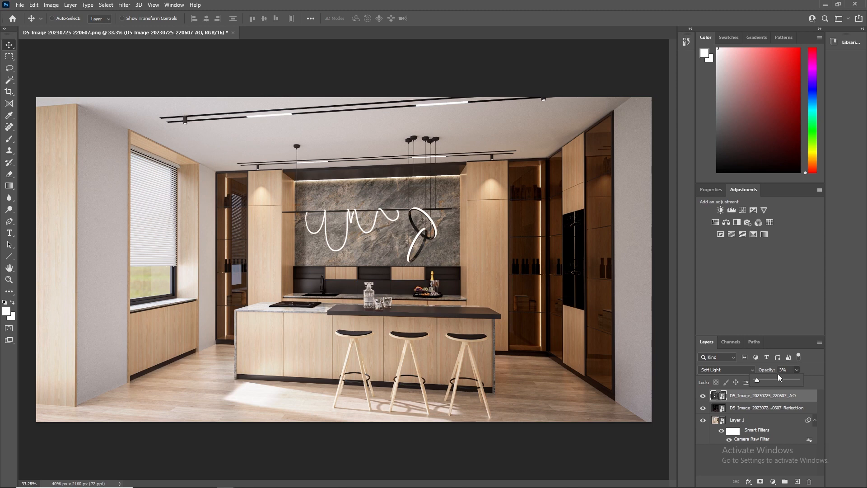
{"action": "left_click", "coordinate": [827, 366]}
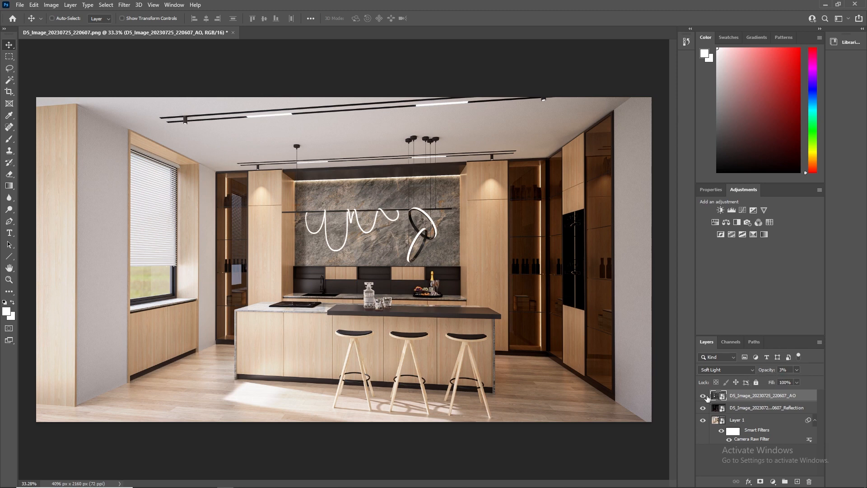